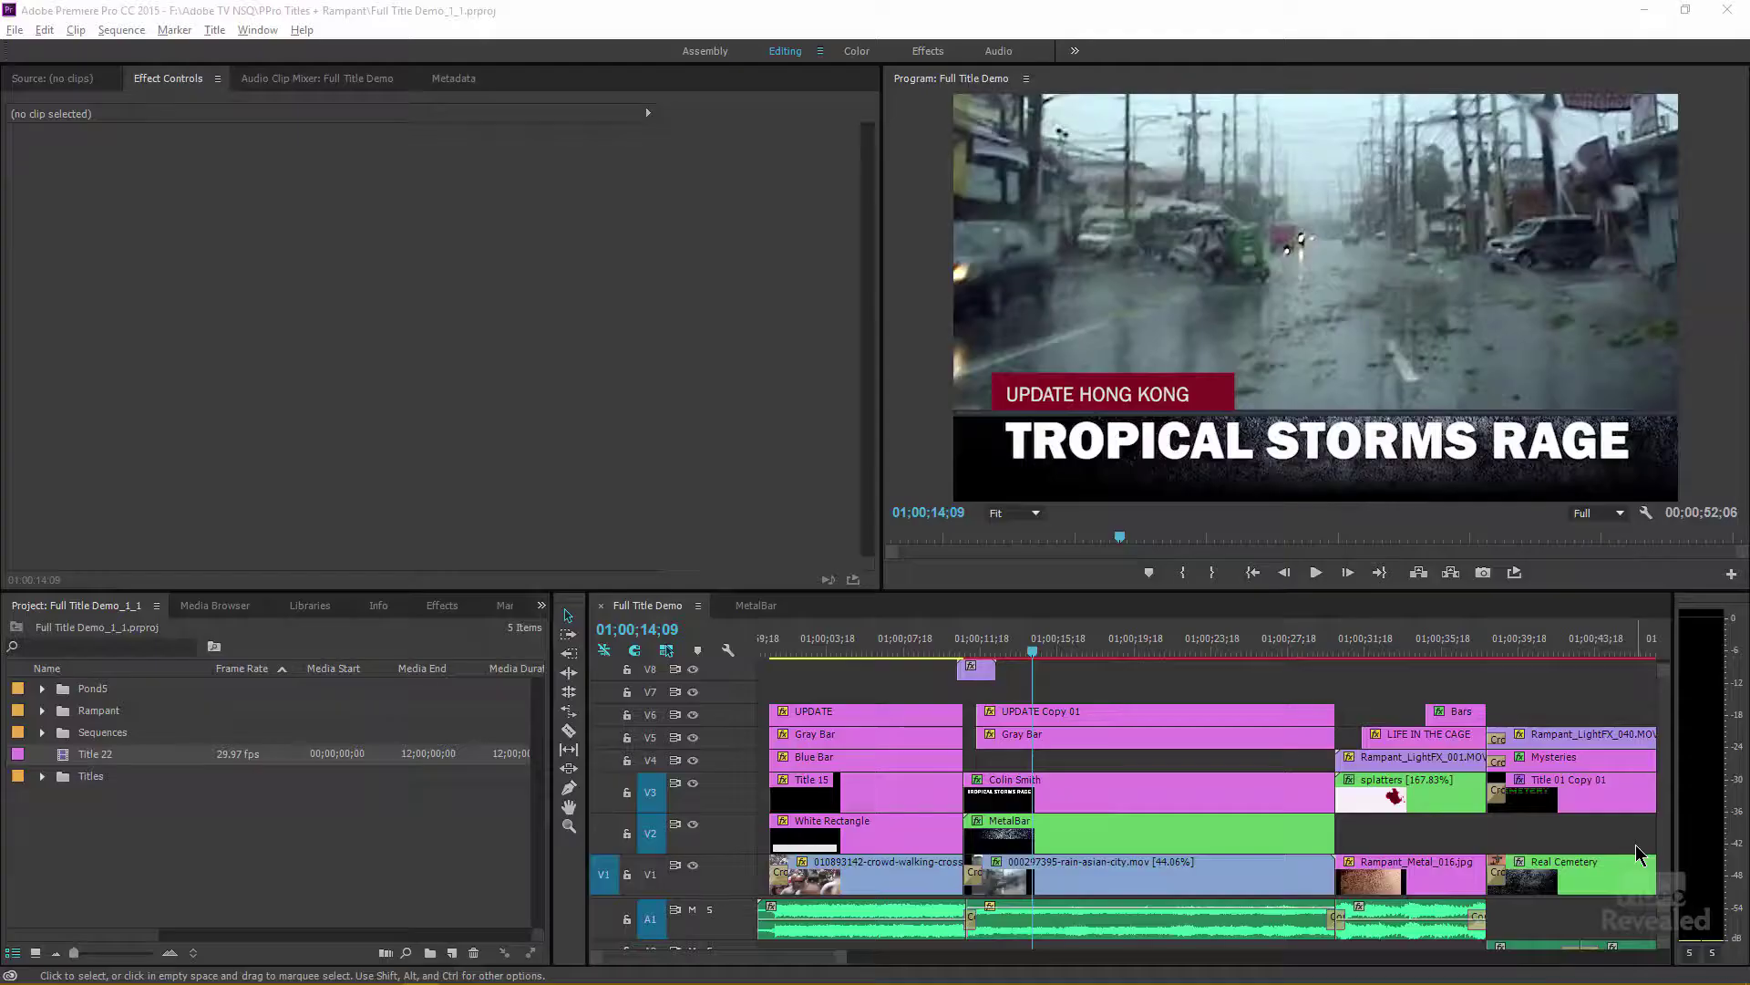
# Play the lower third animation from 01;00;12;13 to review it.
pyautogui.click(1000, 649)
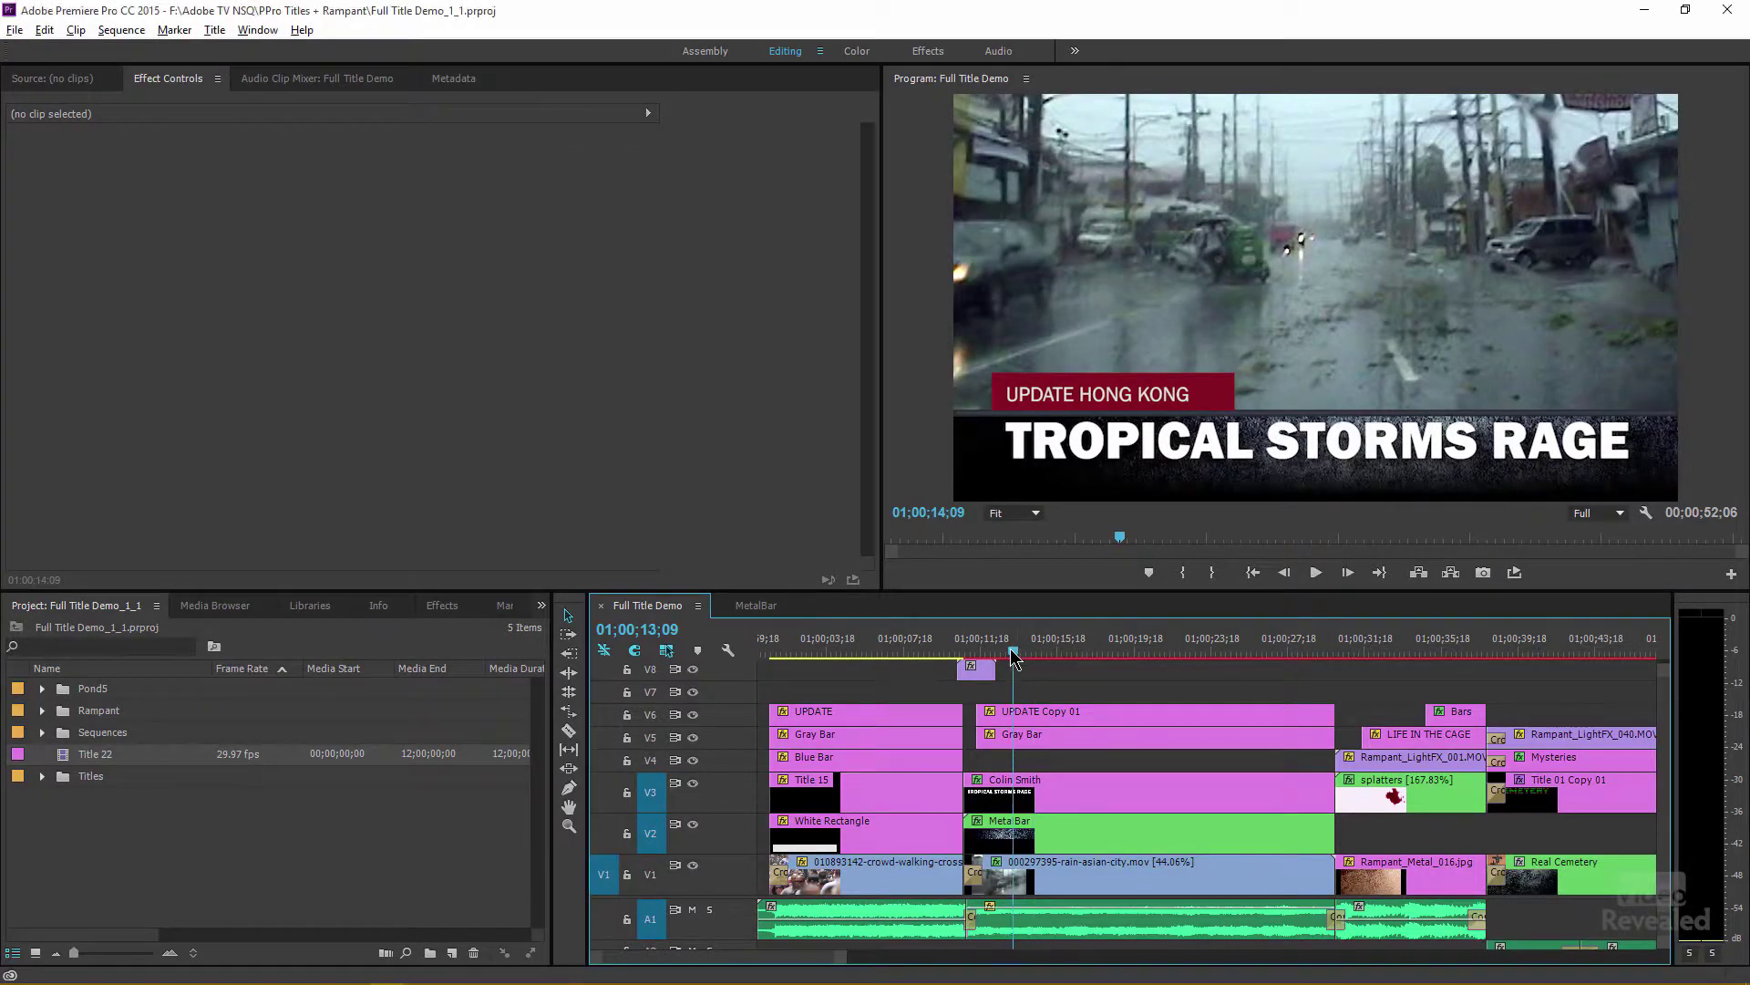
pyautogui.press('space')
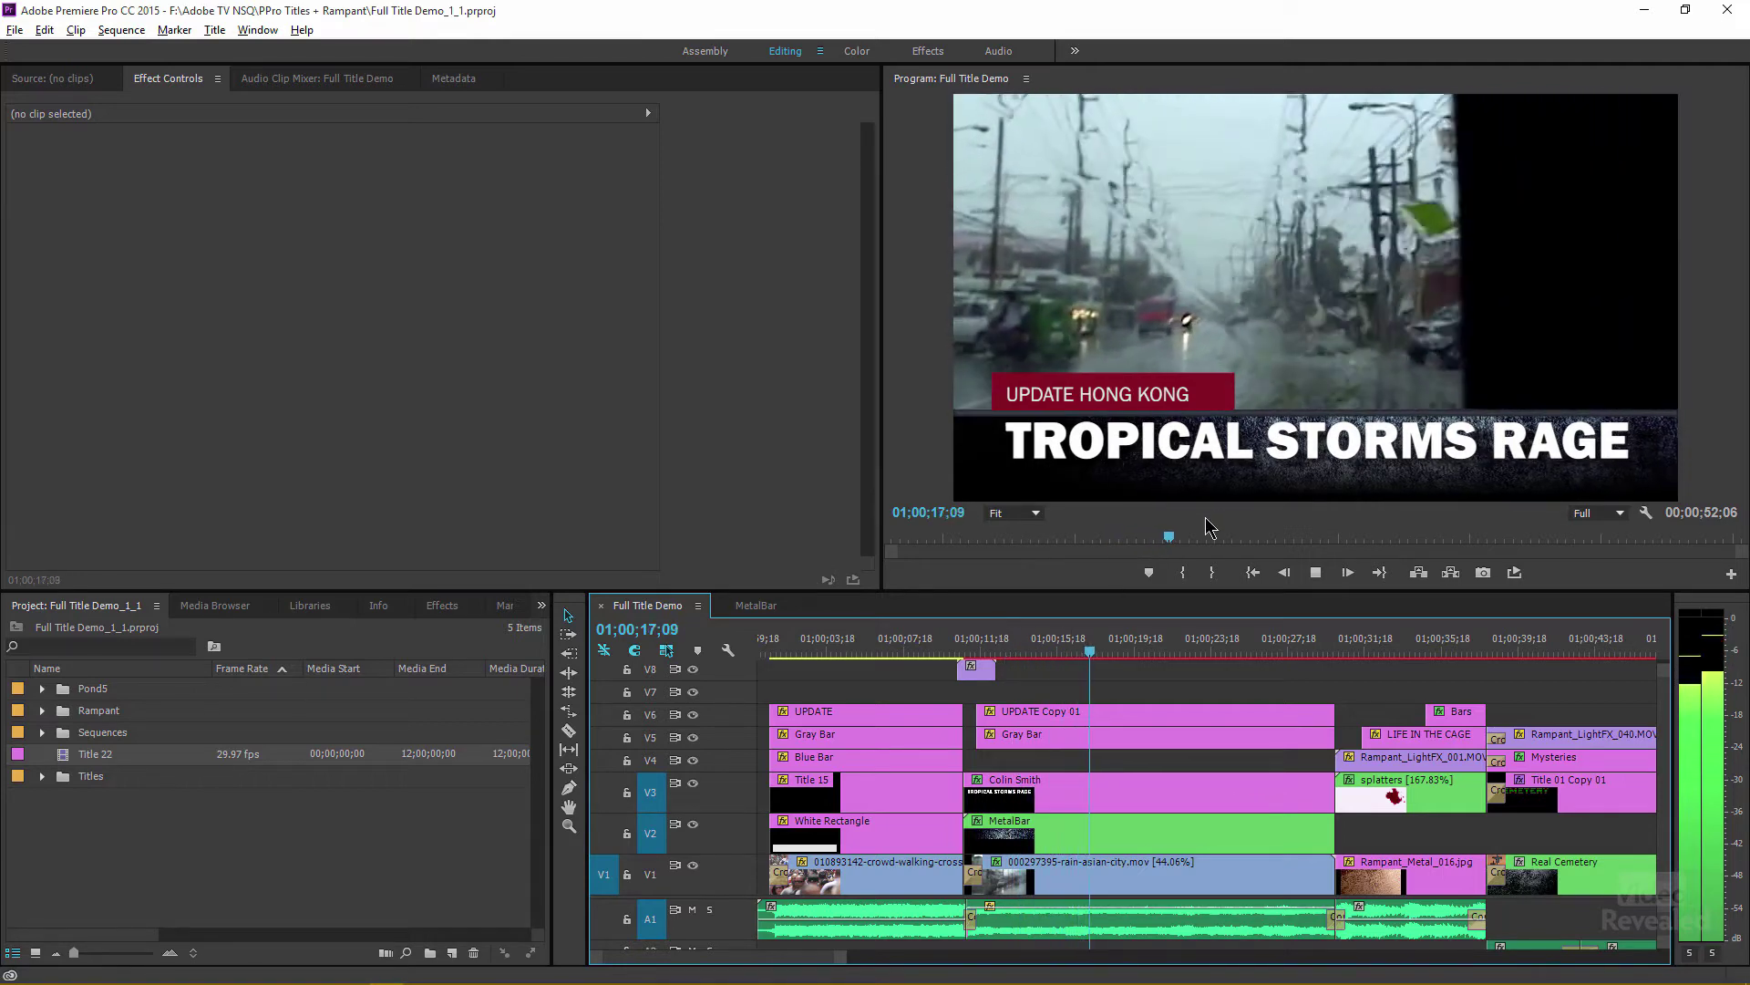
pyautogui.press('space')
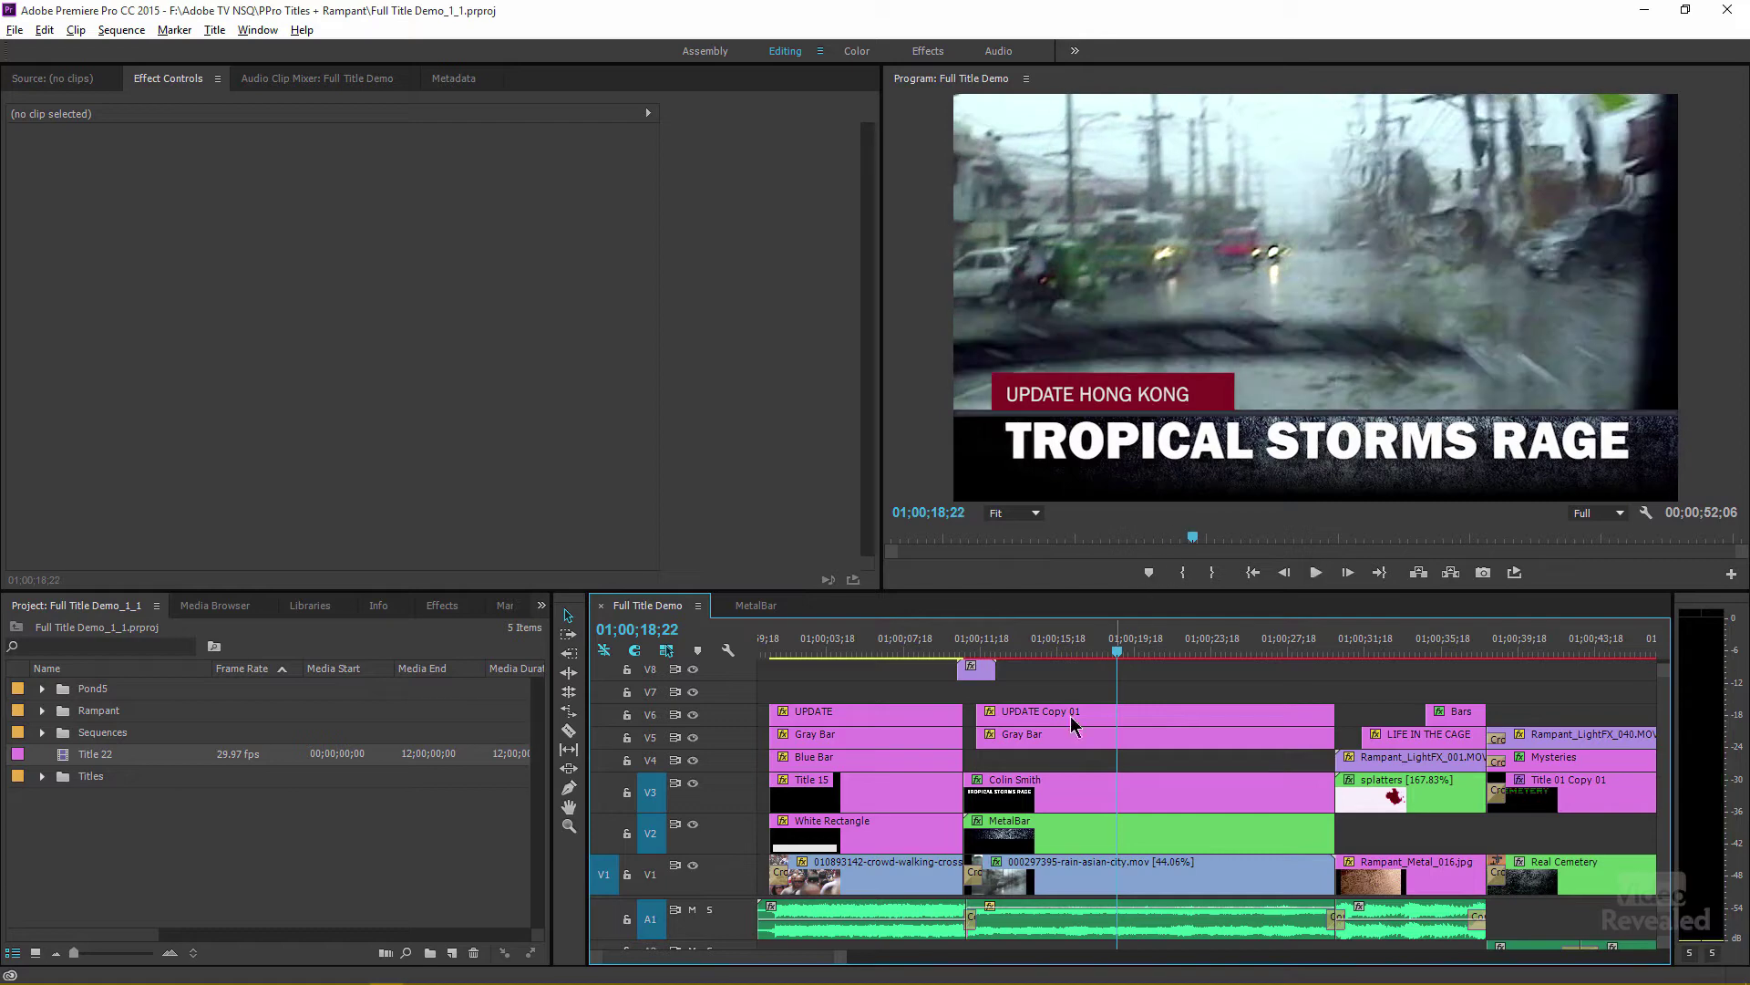
# Toggle the UPDATE HONG KONG, red bar, blue bar and headline layers, then replay.
pyautogui.click(694, 715)
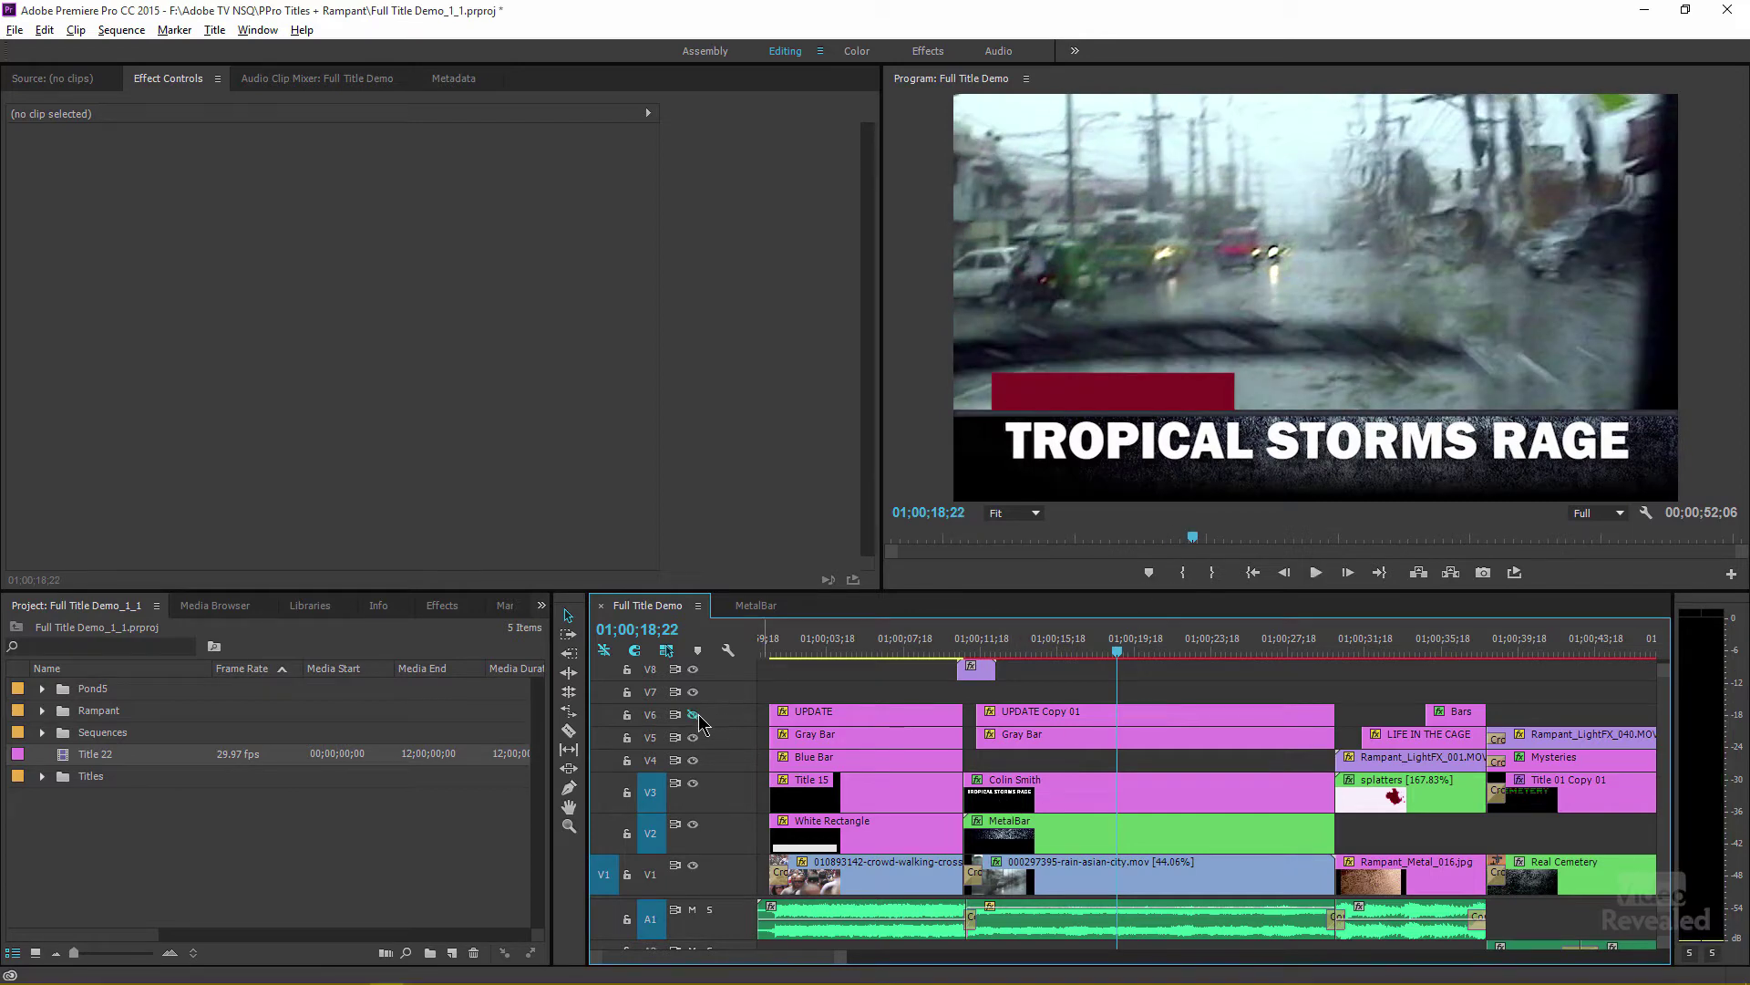
pyautogui.click(694, 715)
pyautogui.click(695, 738)
pyautogui.click(695, 738)
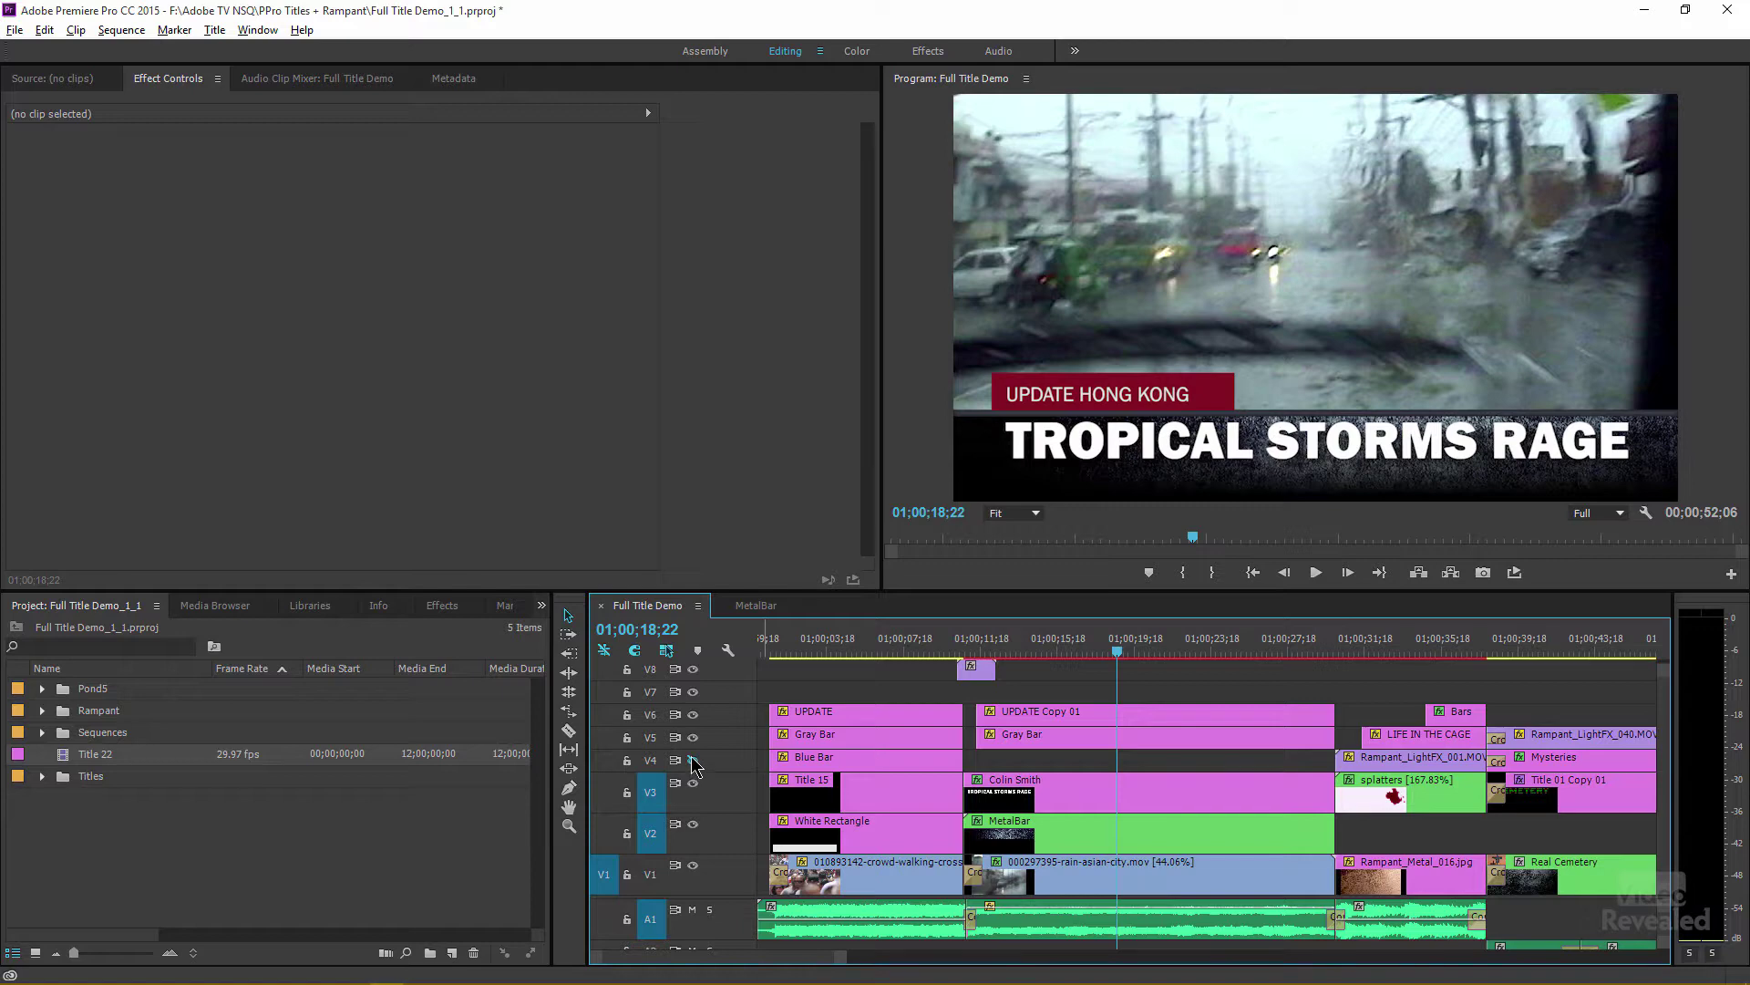
pyautogui.click(695, 761)
pyautogui.click(693, 784)
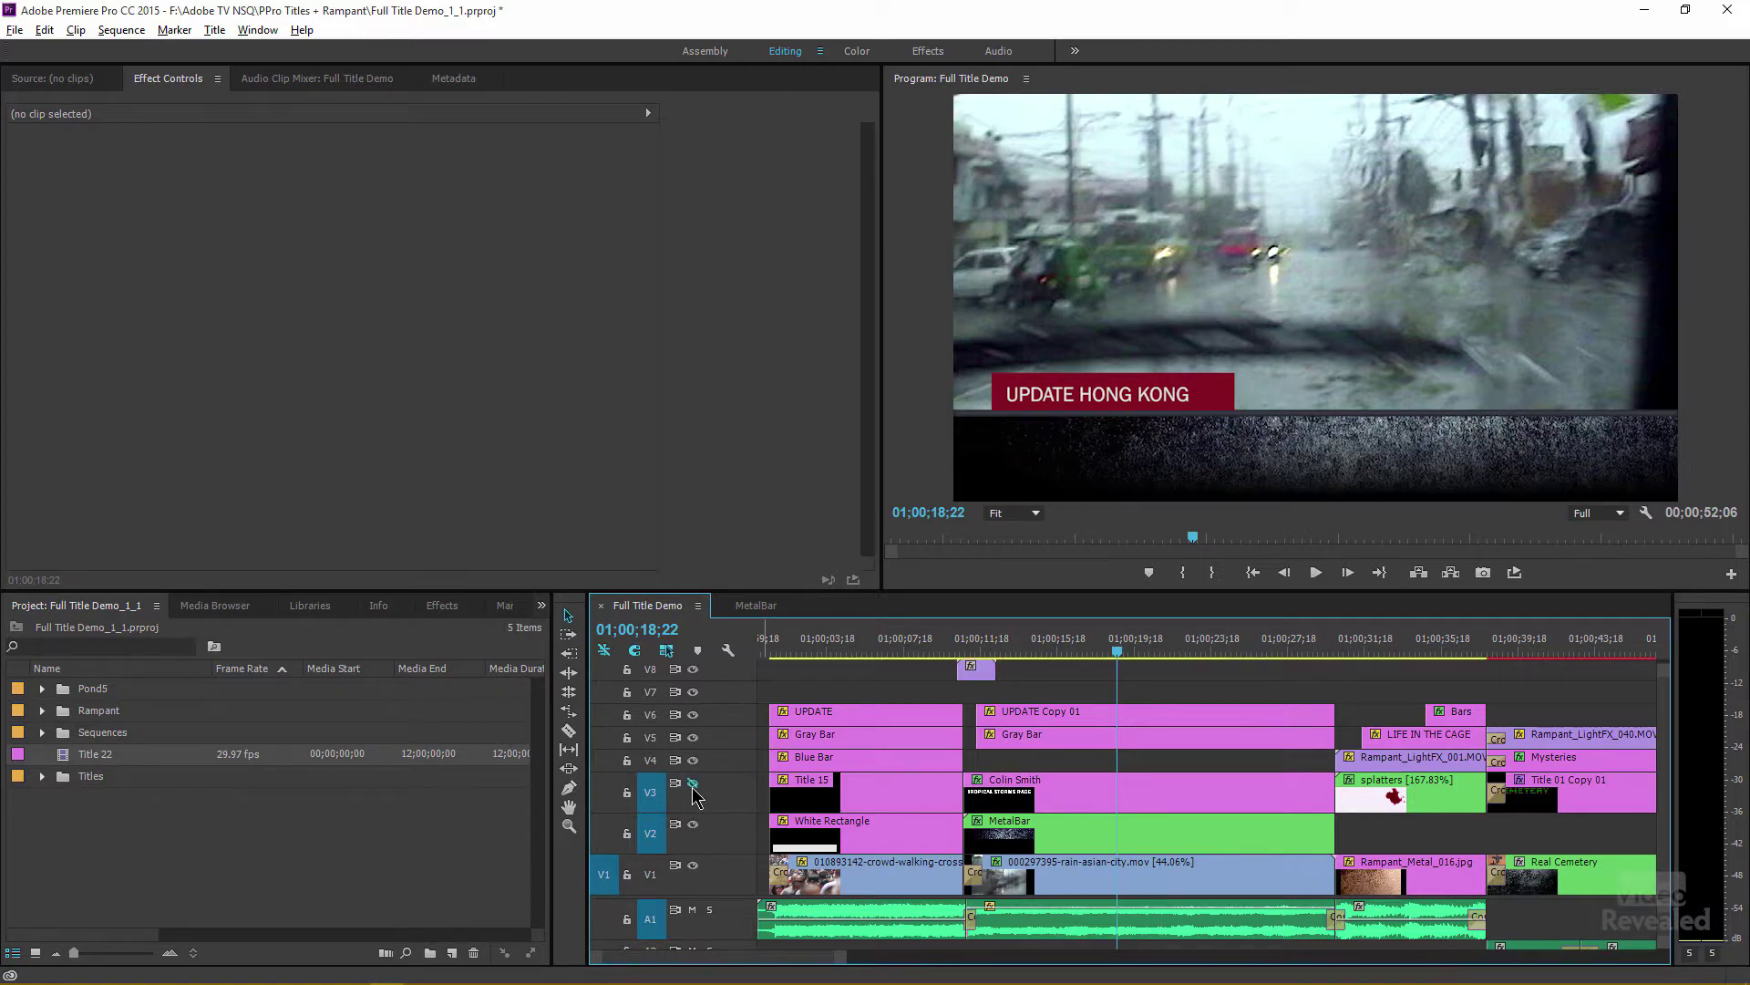
pyautogui.press('space')
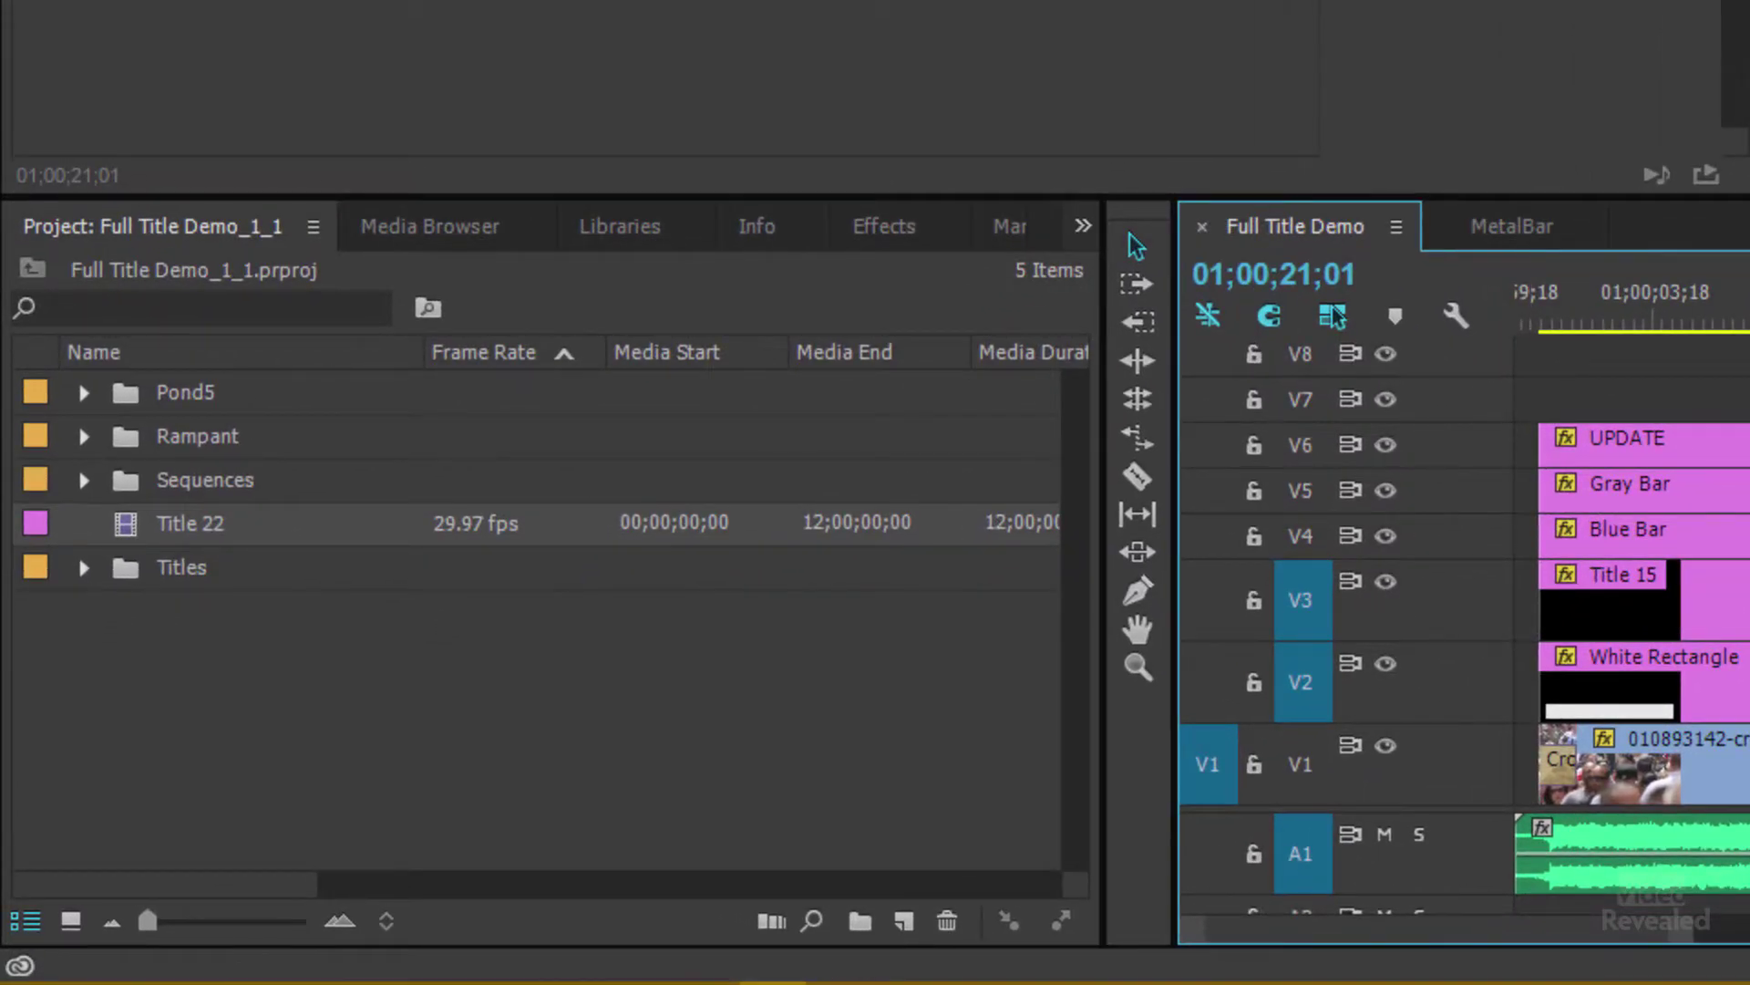
# Move to 01;00;13;20 and browse the File and Title menus for new-item options.
pyautogui.press('Up')
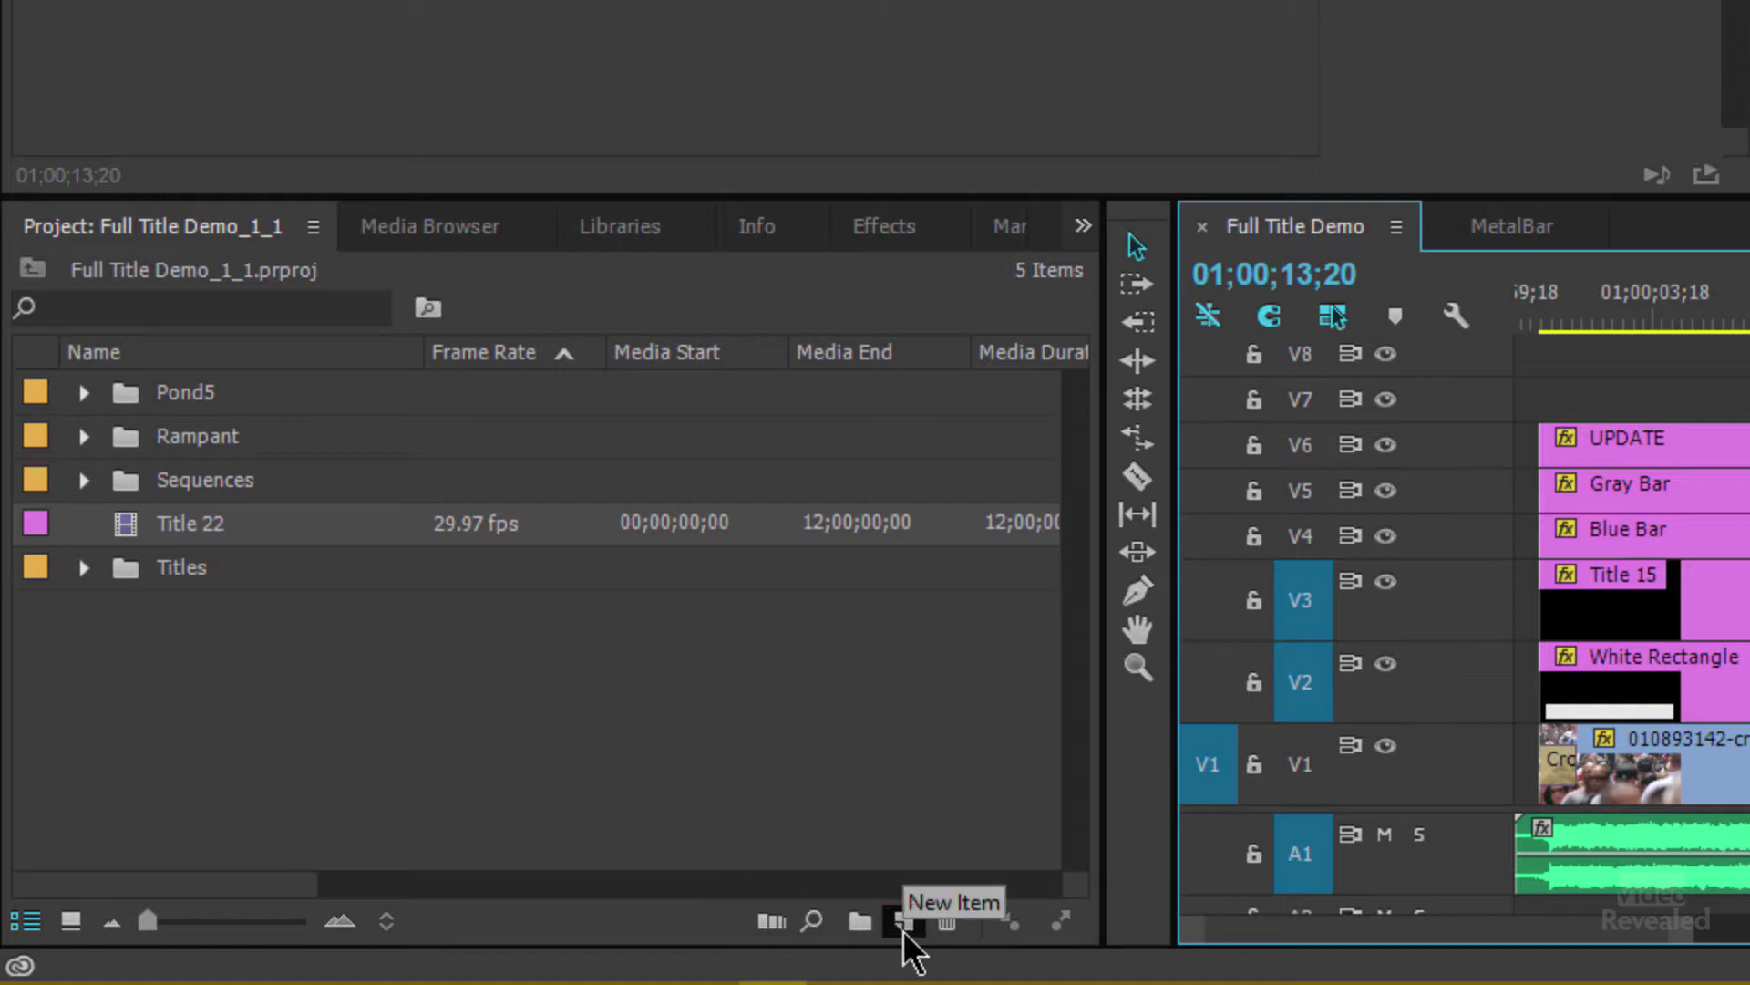
pyautogui.click(904, 923)
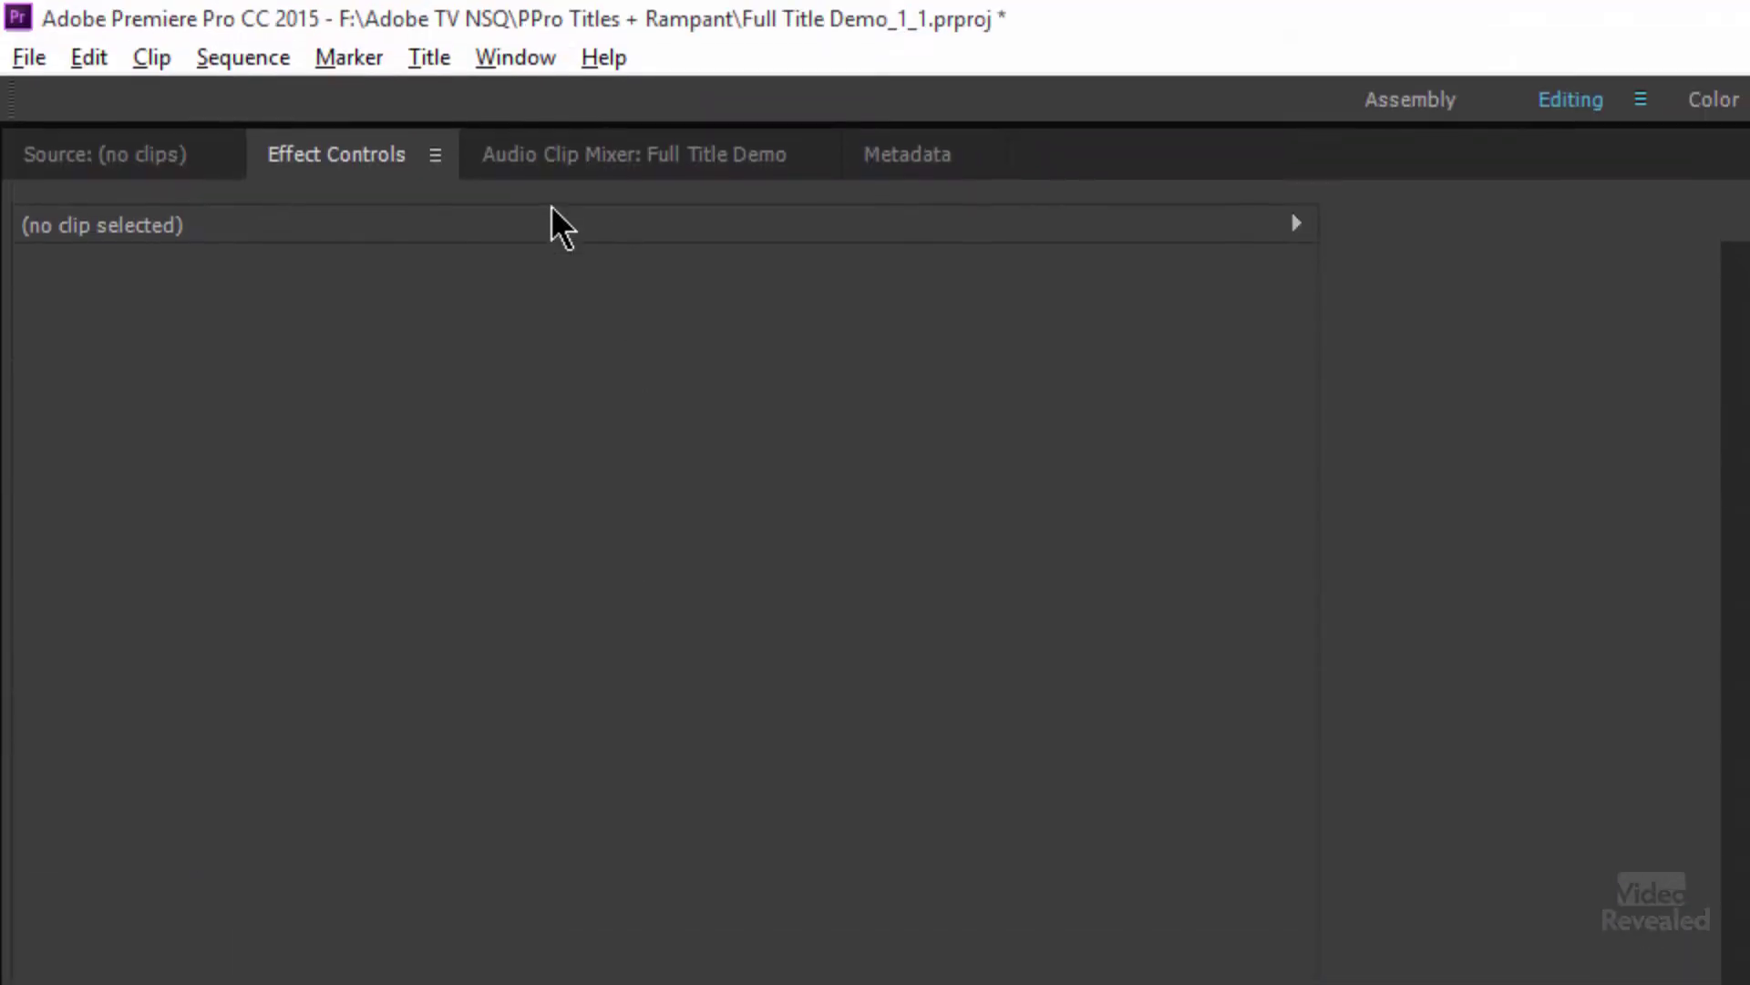
pyautogui.click(30, 61)
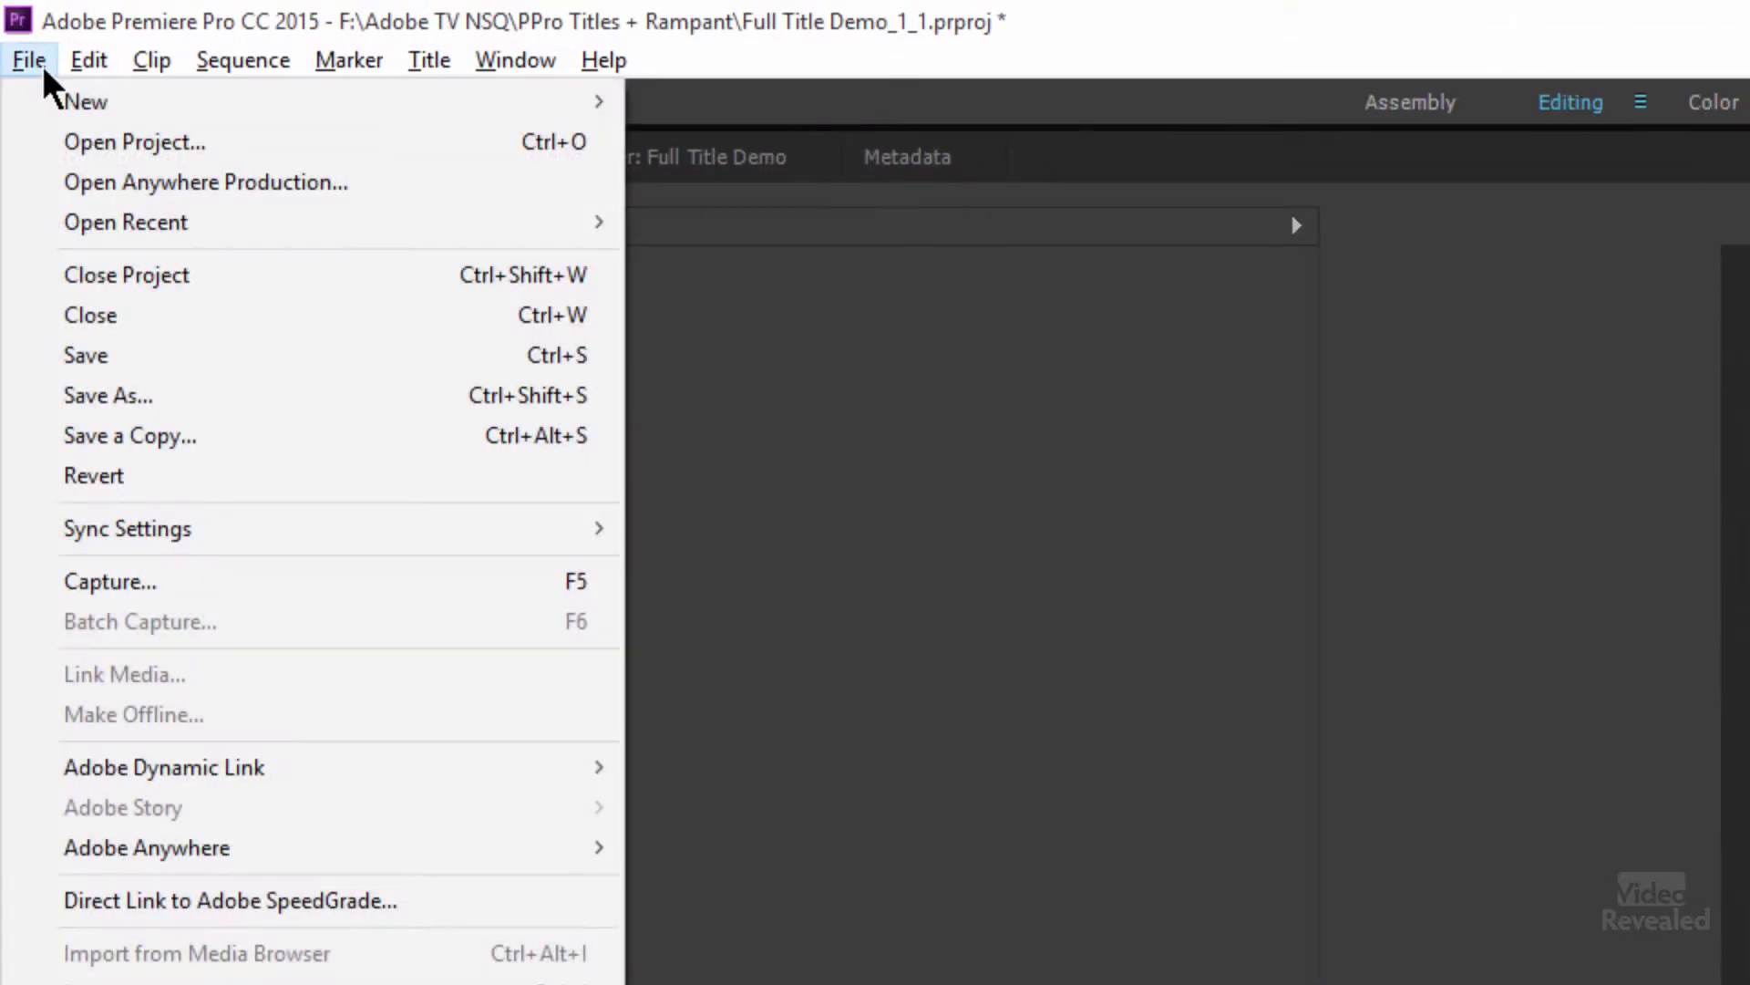
pyautogui.moveTo(68, 114)
pyautogui.moveTo(556, 119)
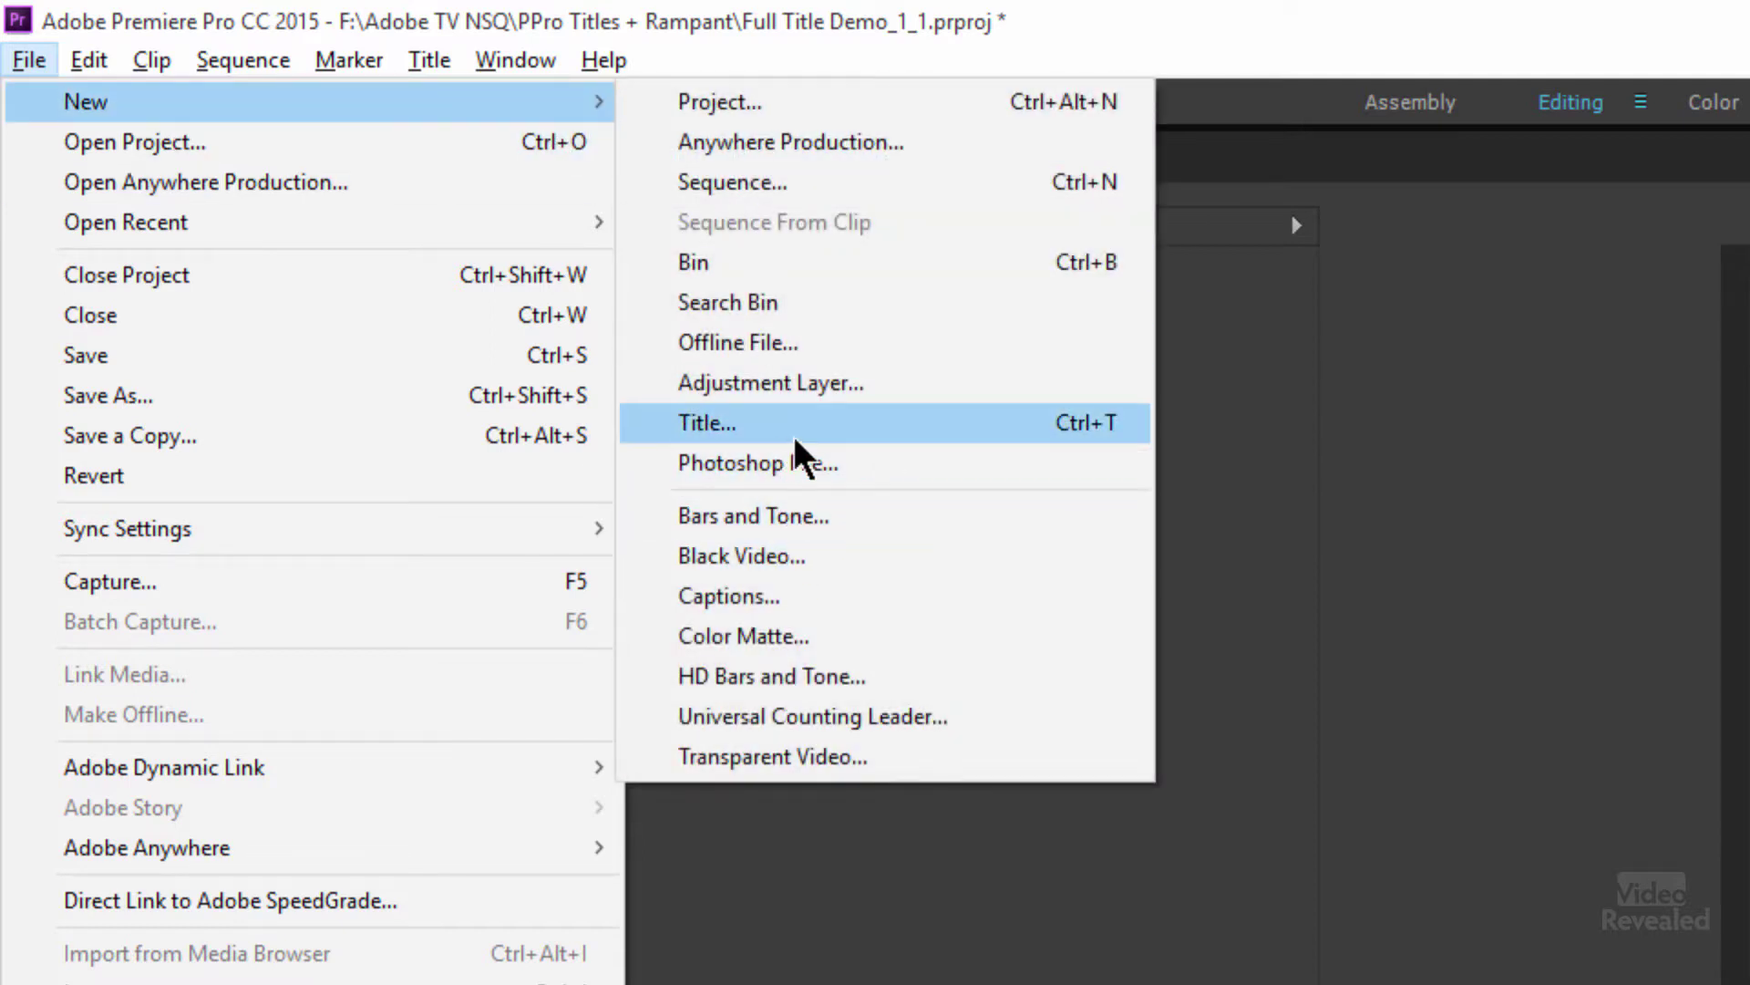
pyautogui.click(1362, 325)
pyautogui.click(429, 62)
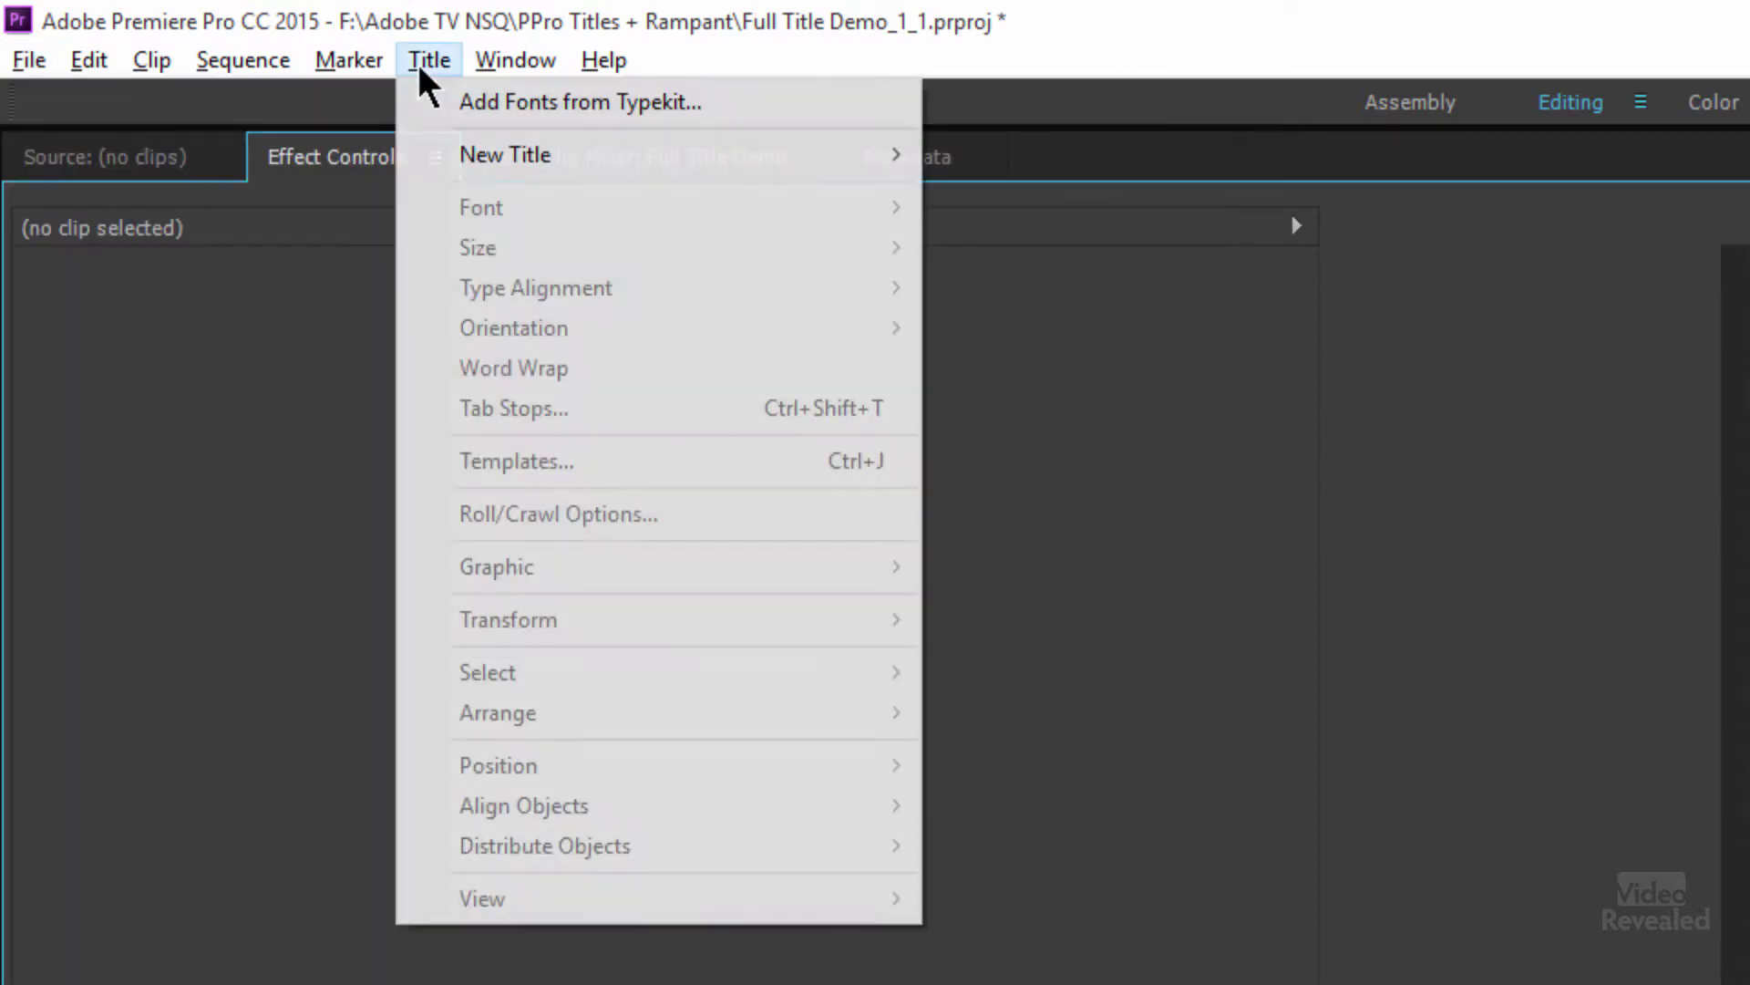
pyautogui.moveTo(492, 159)
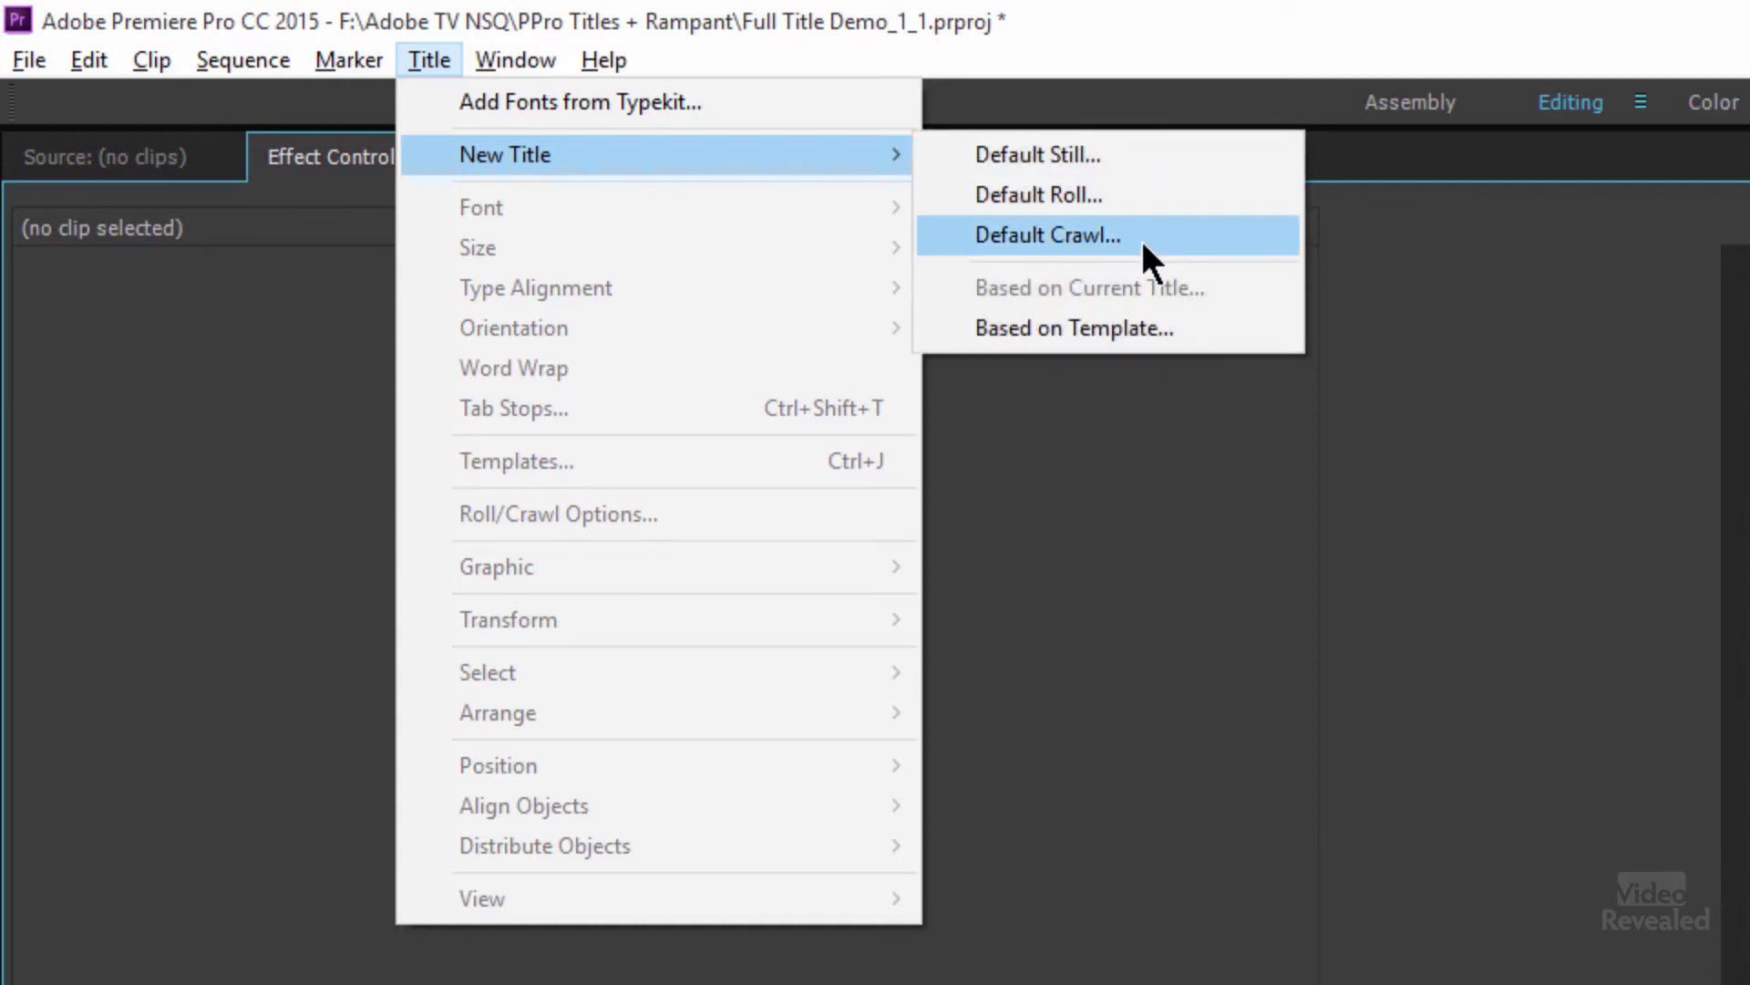
pyautogui.press('Escape')
pyautogui.press('Escape')
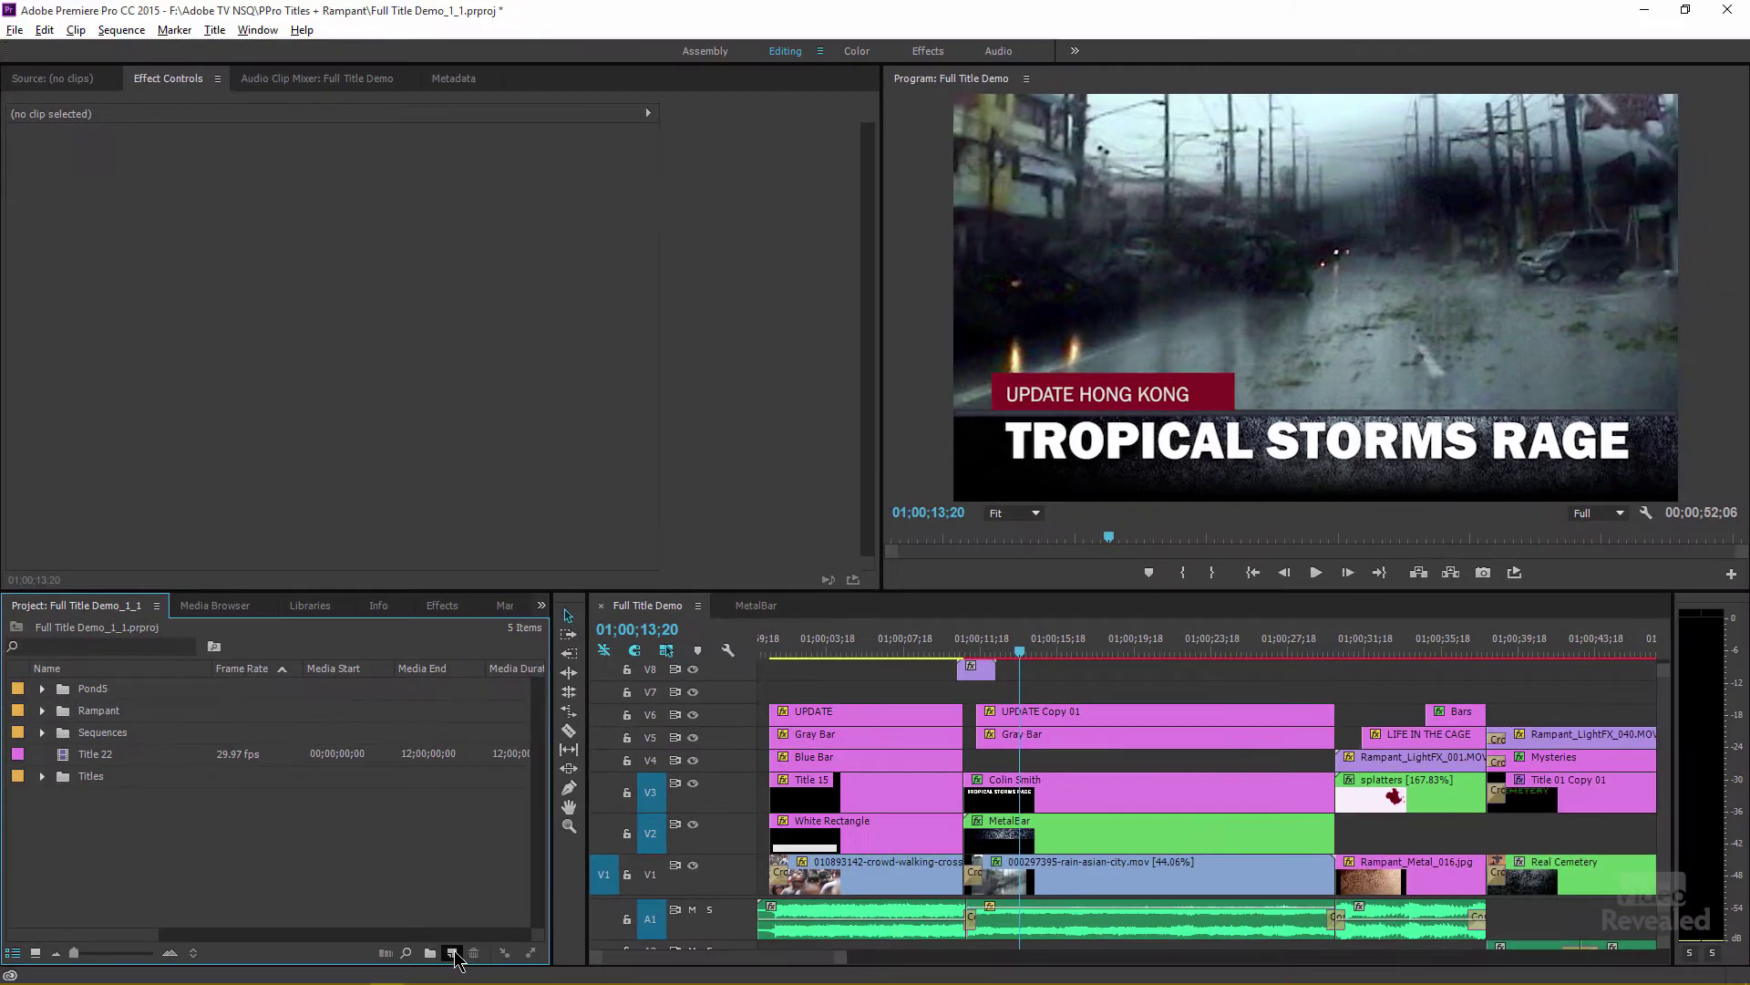
# Start a new Title from the Project panel's New Item list.
pyautogui.click(454, 952)
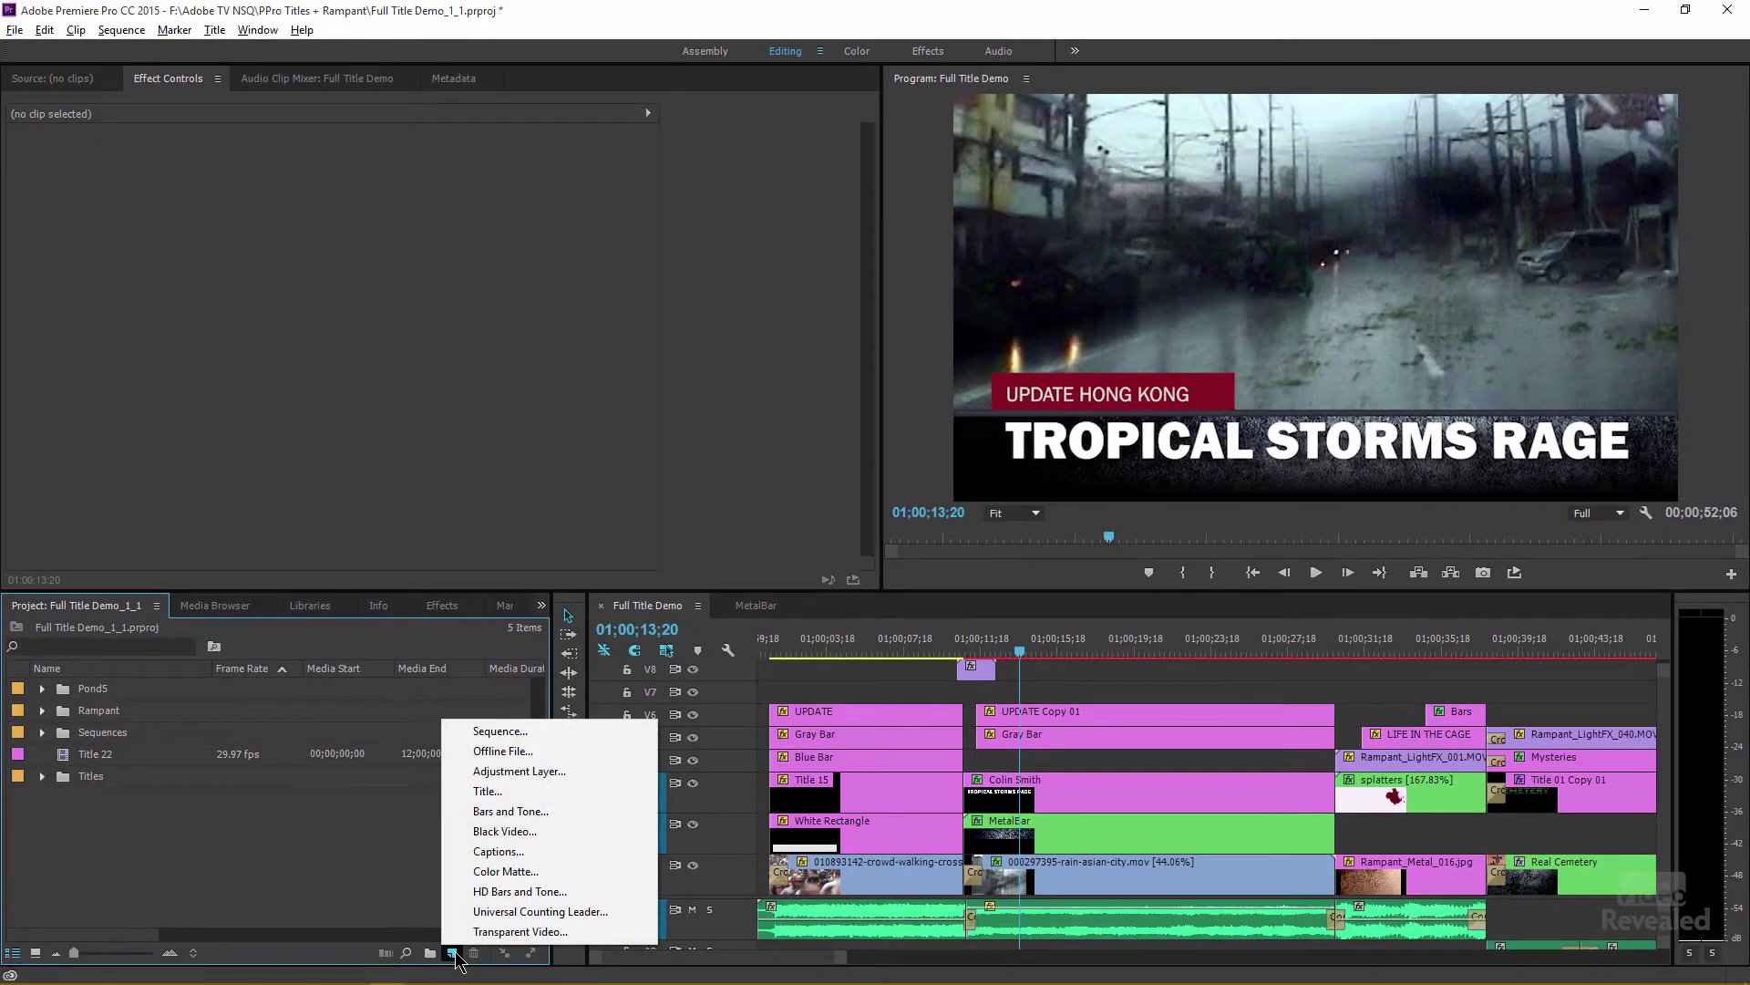
pyautogui.click(381, 891)
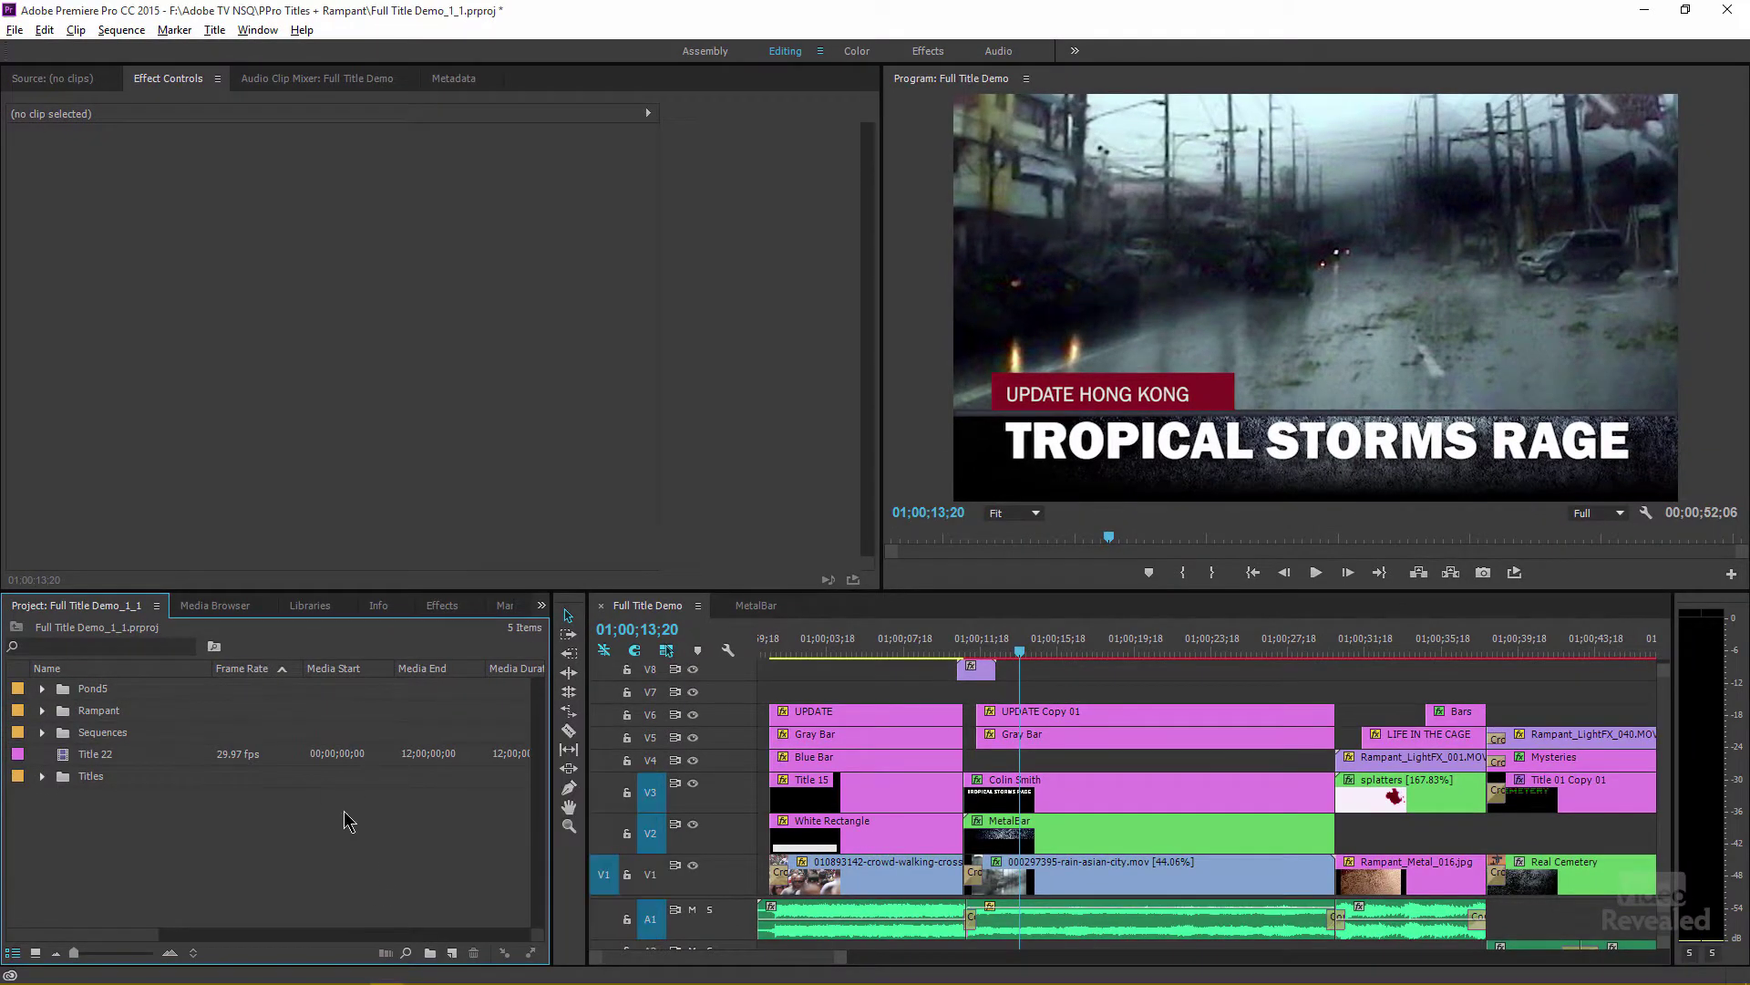
pyautogui.click(379, 606)
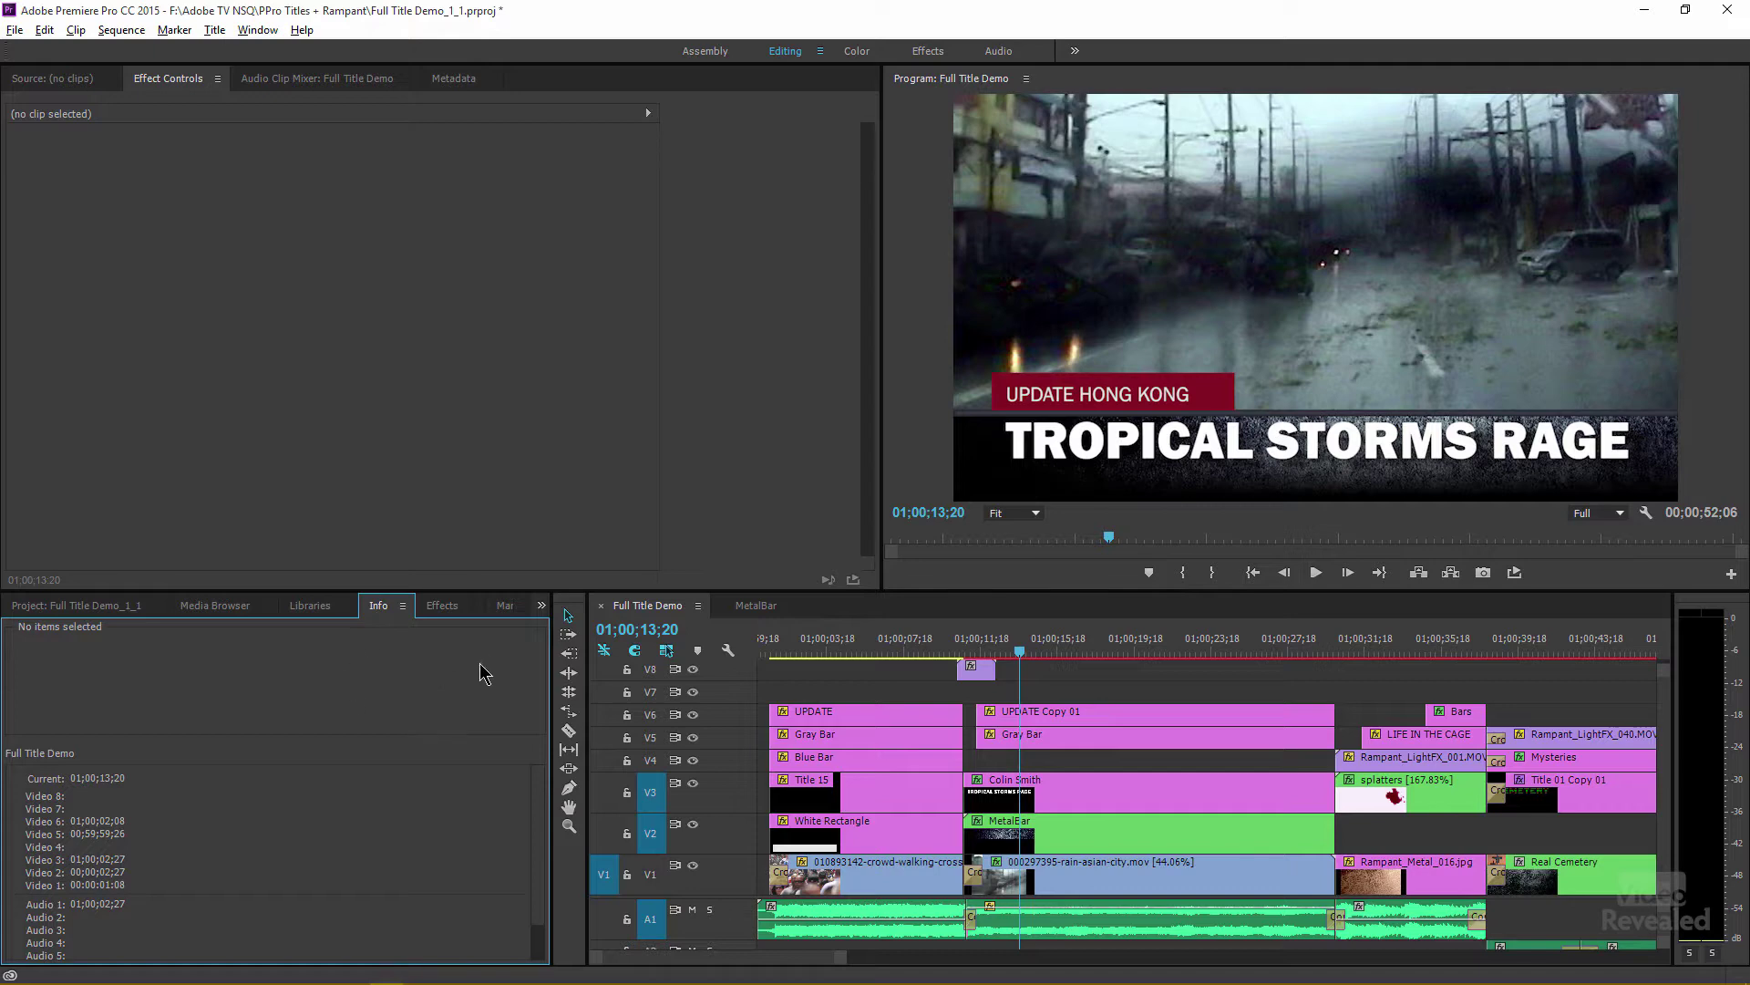
pyautogui.click(217, 32)
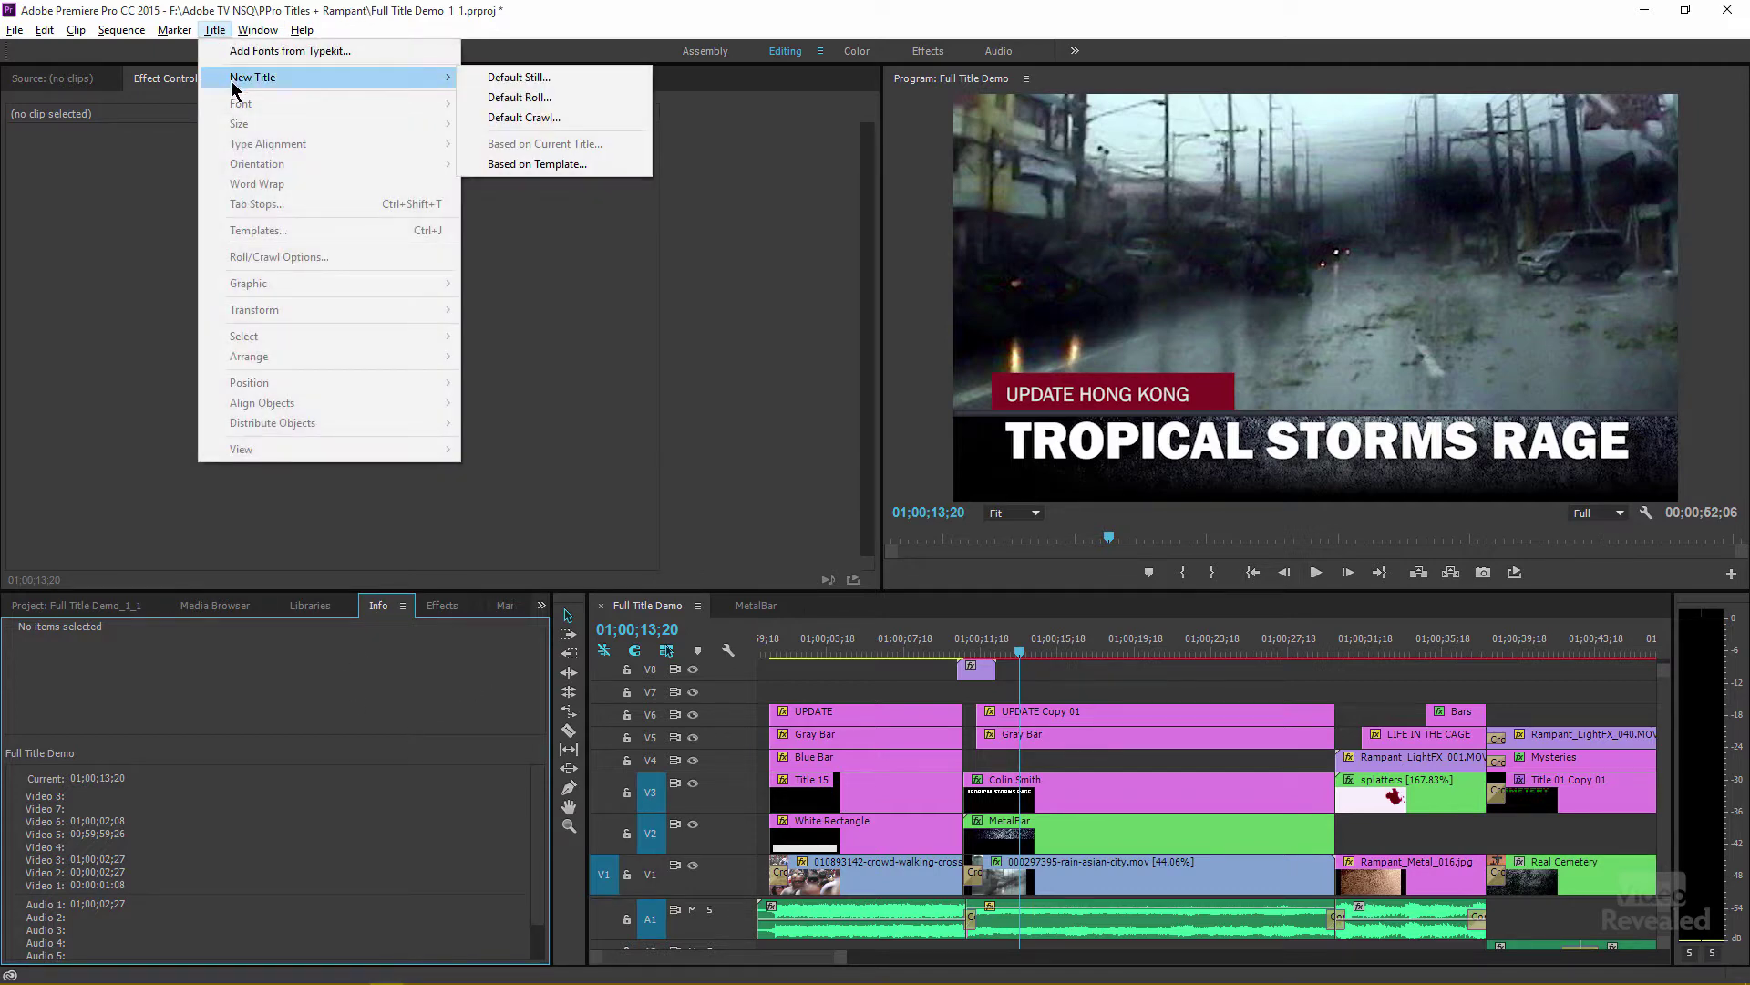
pyautogui.click(110, 605)
pyautogui.click(109, 605)
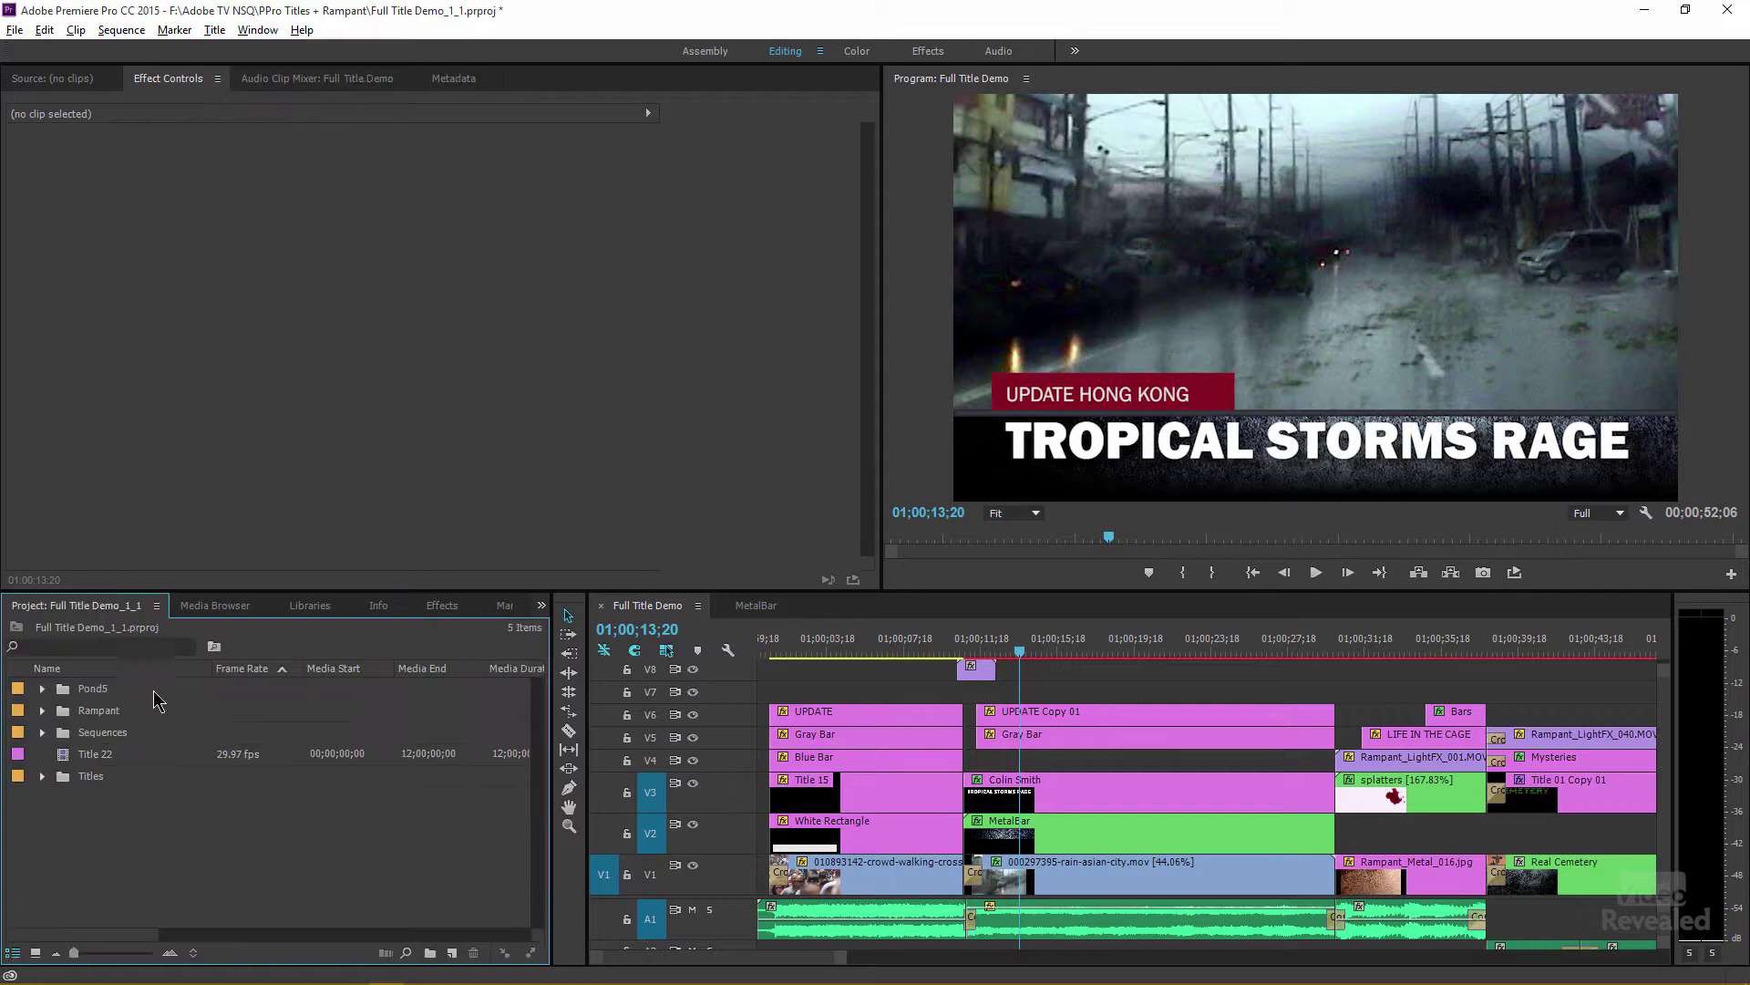
pyautogui.click(452, 955)
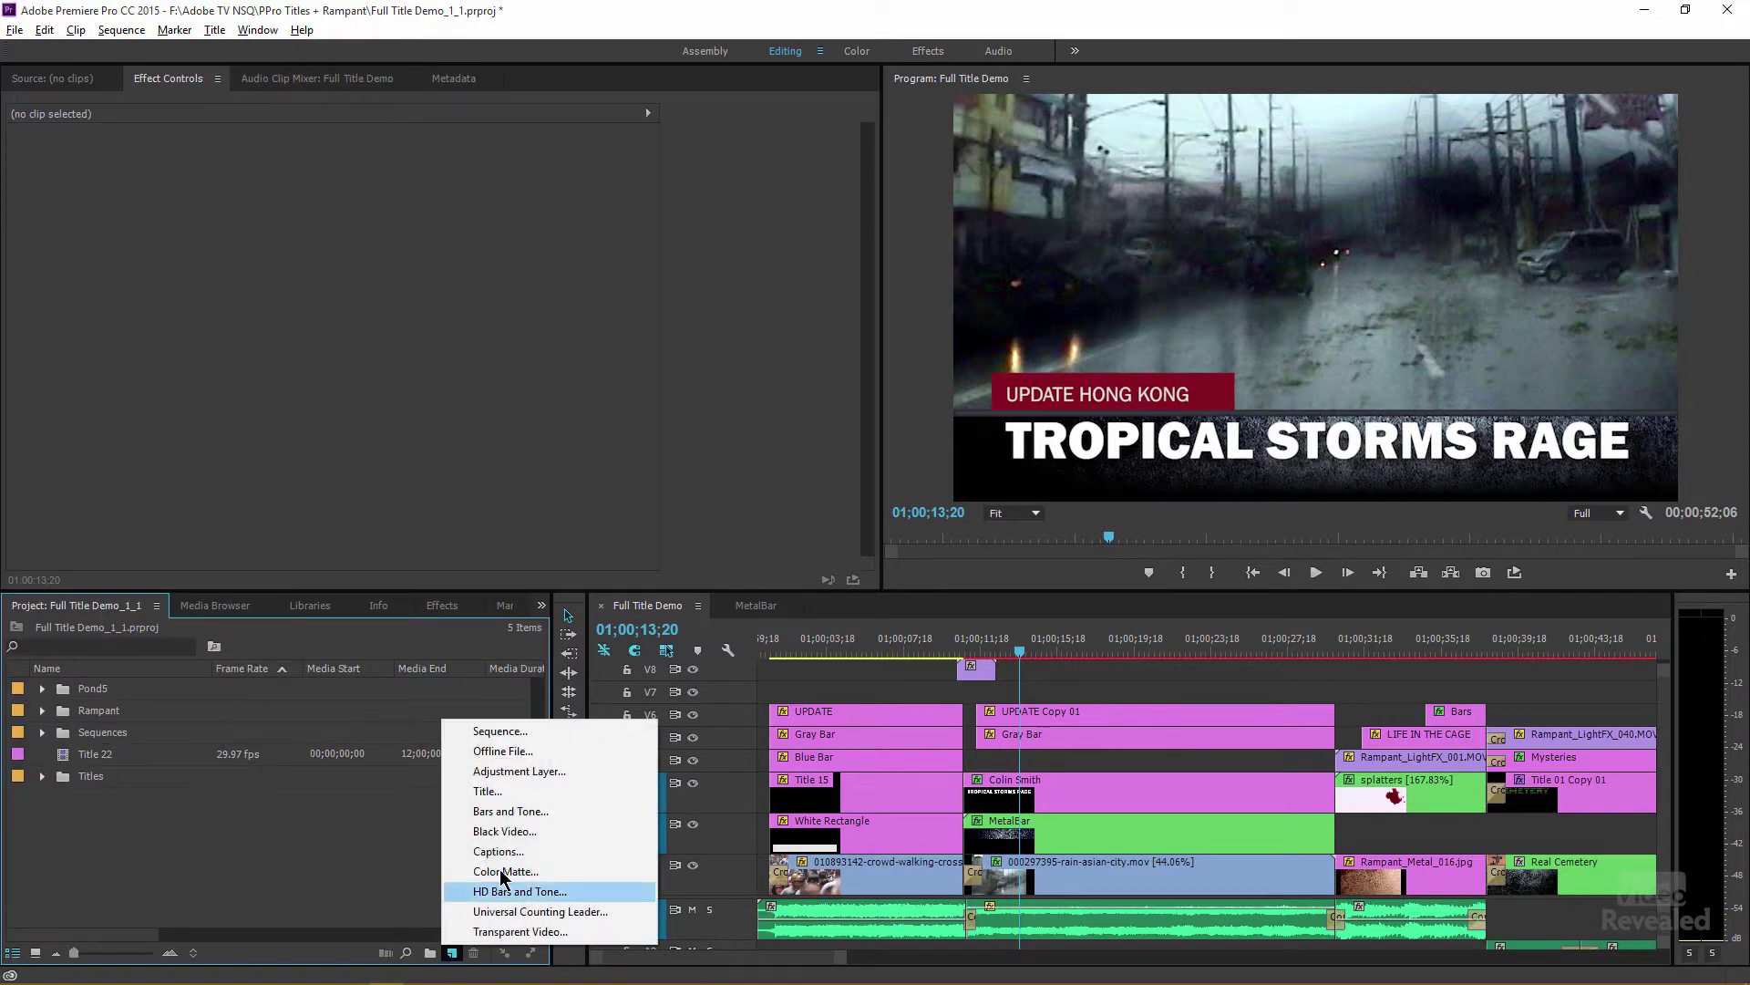
pyautogui.click(488, 791)
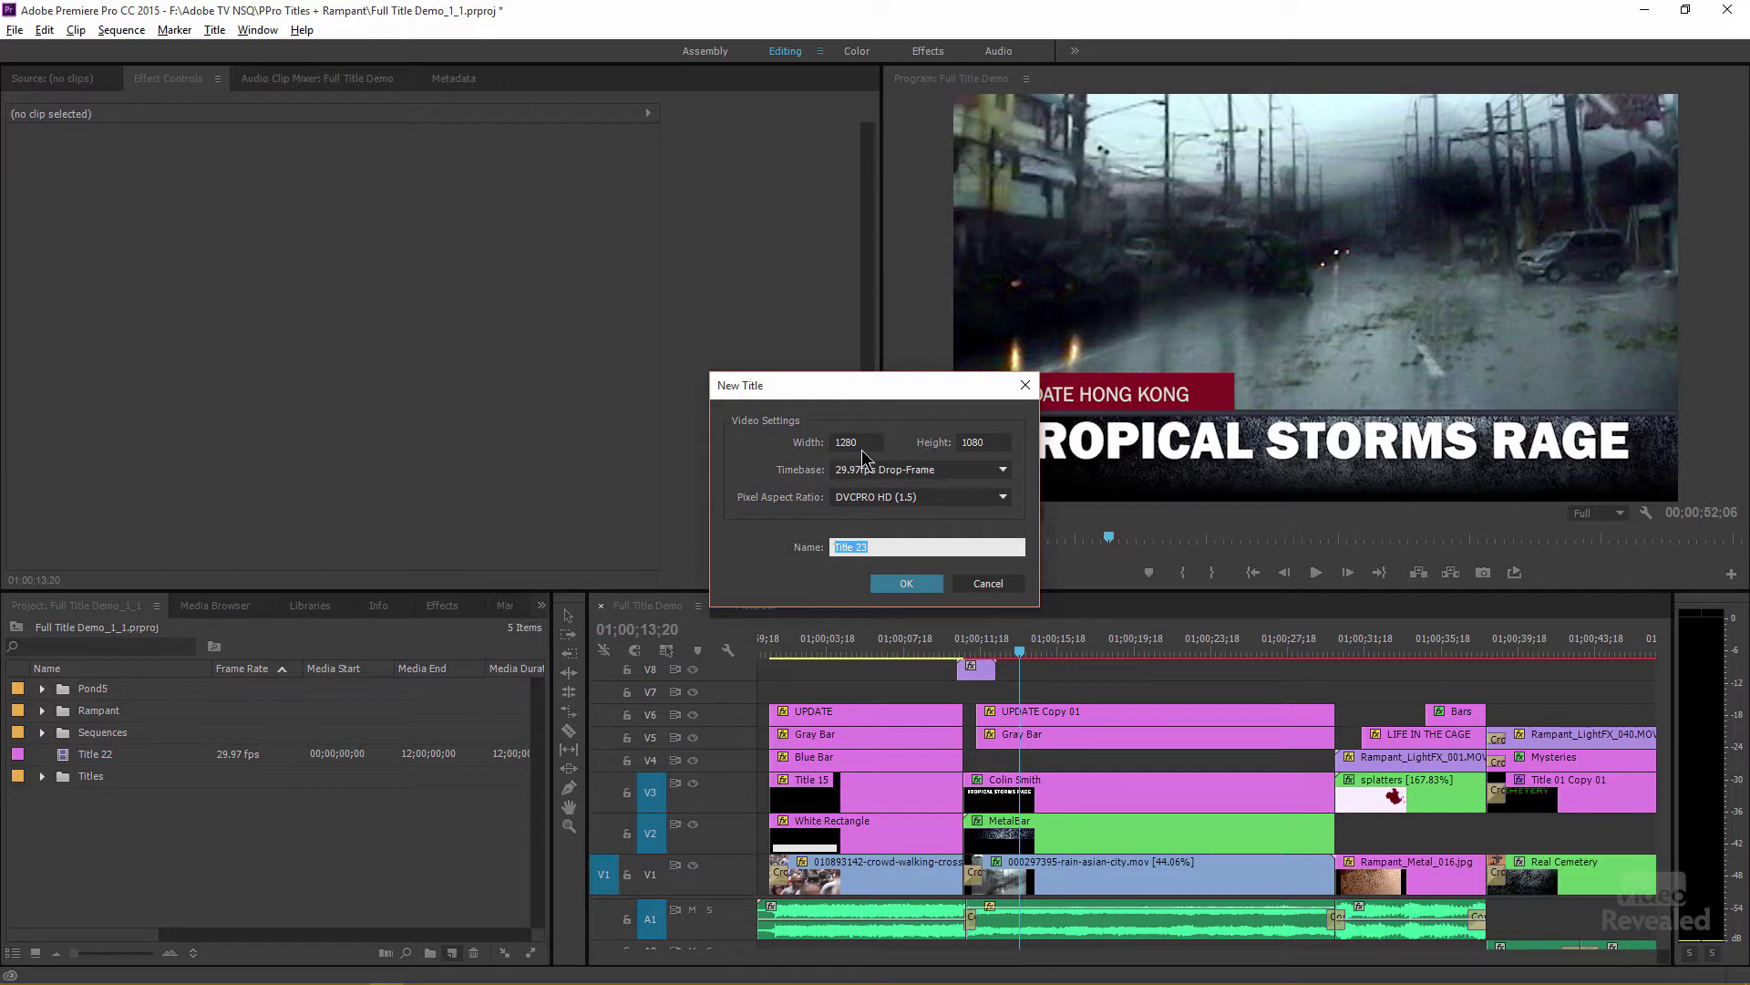
# Set the new title's height to 100, name it 'ticker', and open it in the Titler.
pyautogui.doubleClick(992, 442)
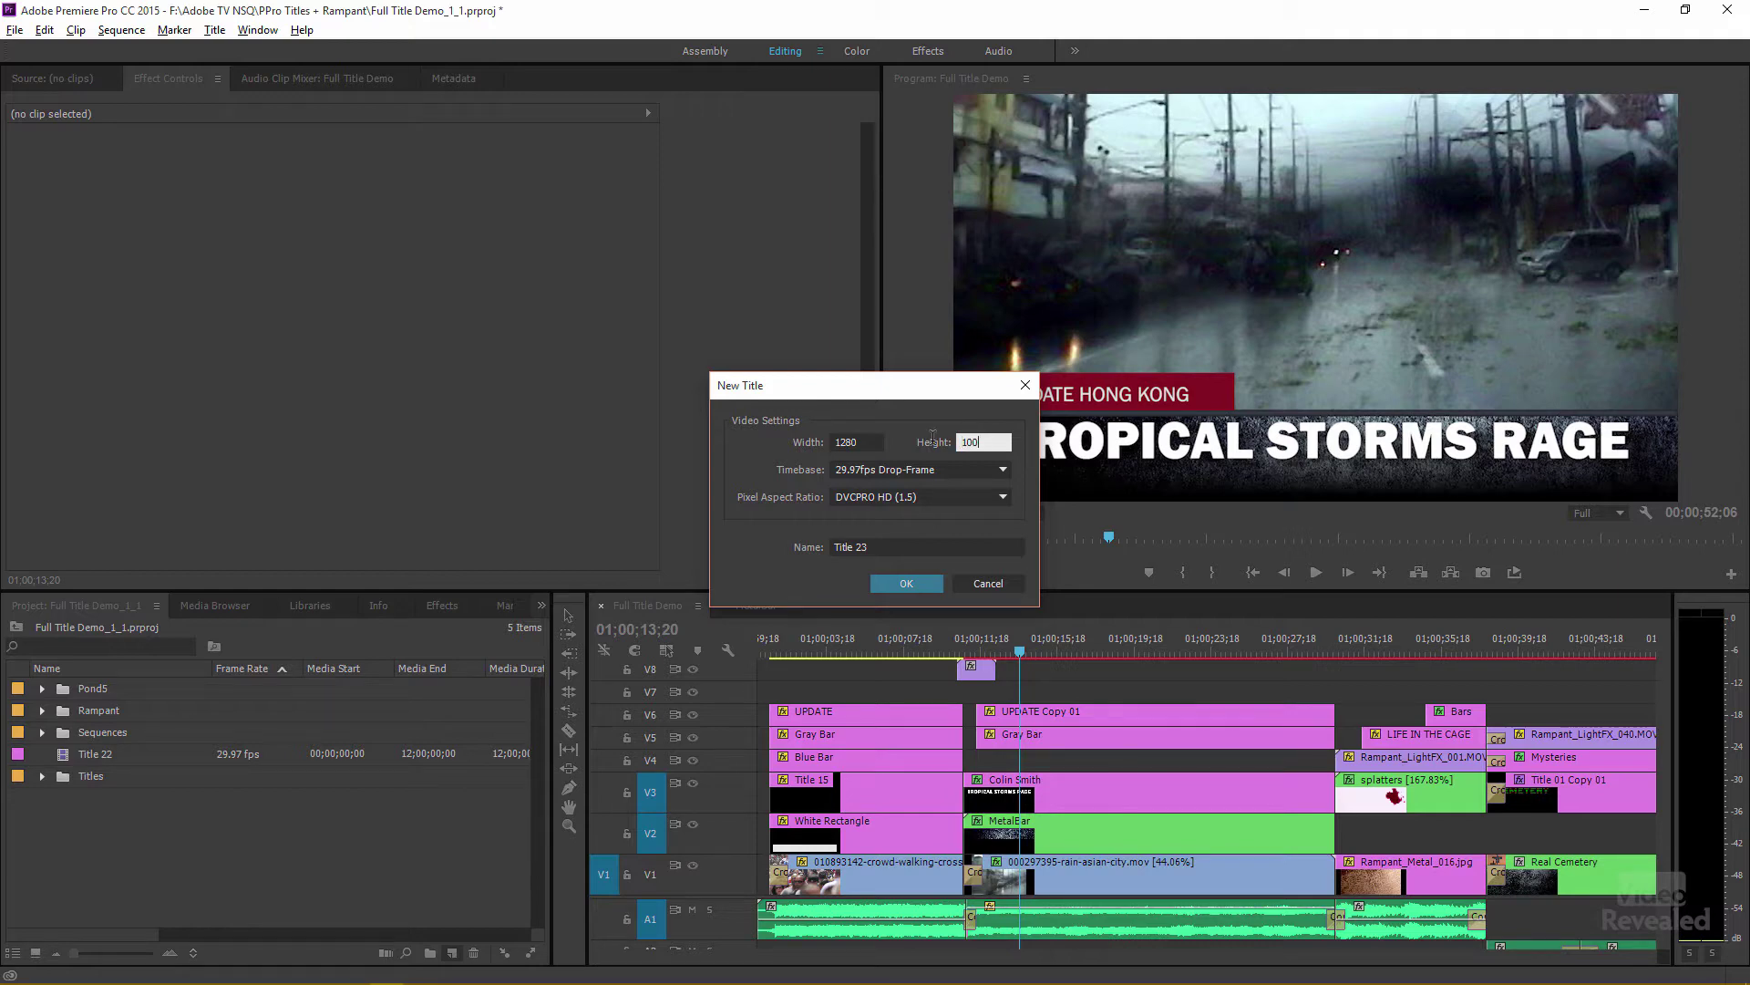
pyautogui.click(839, 547)
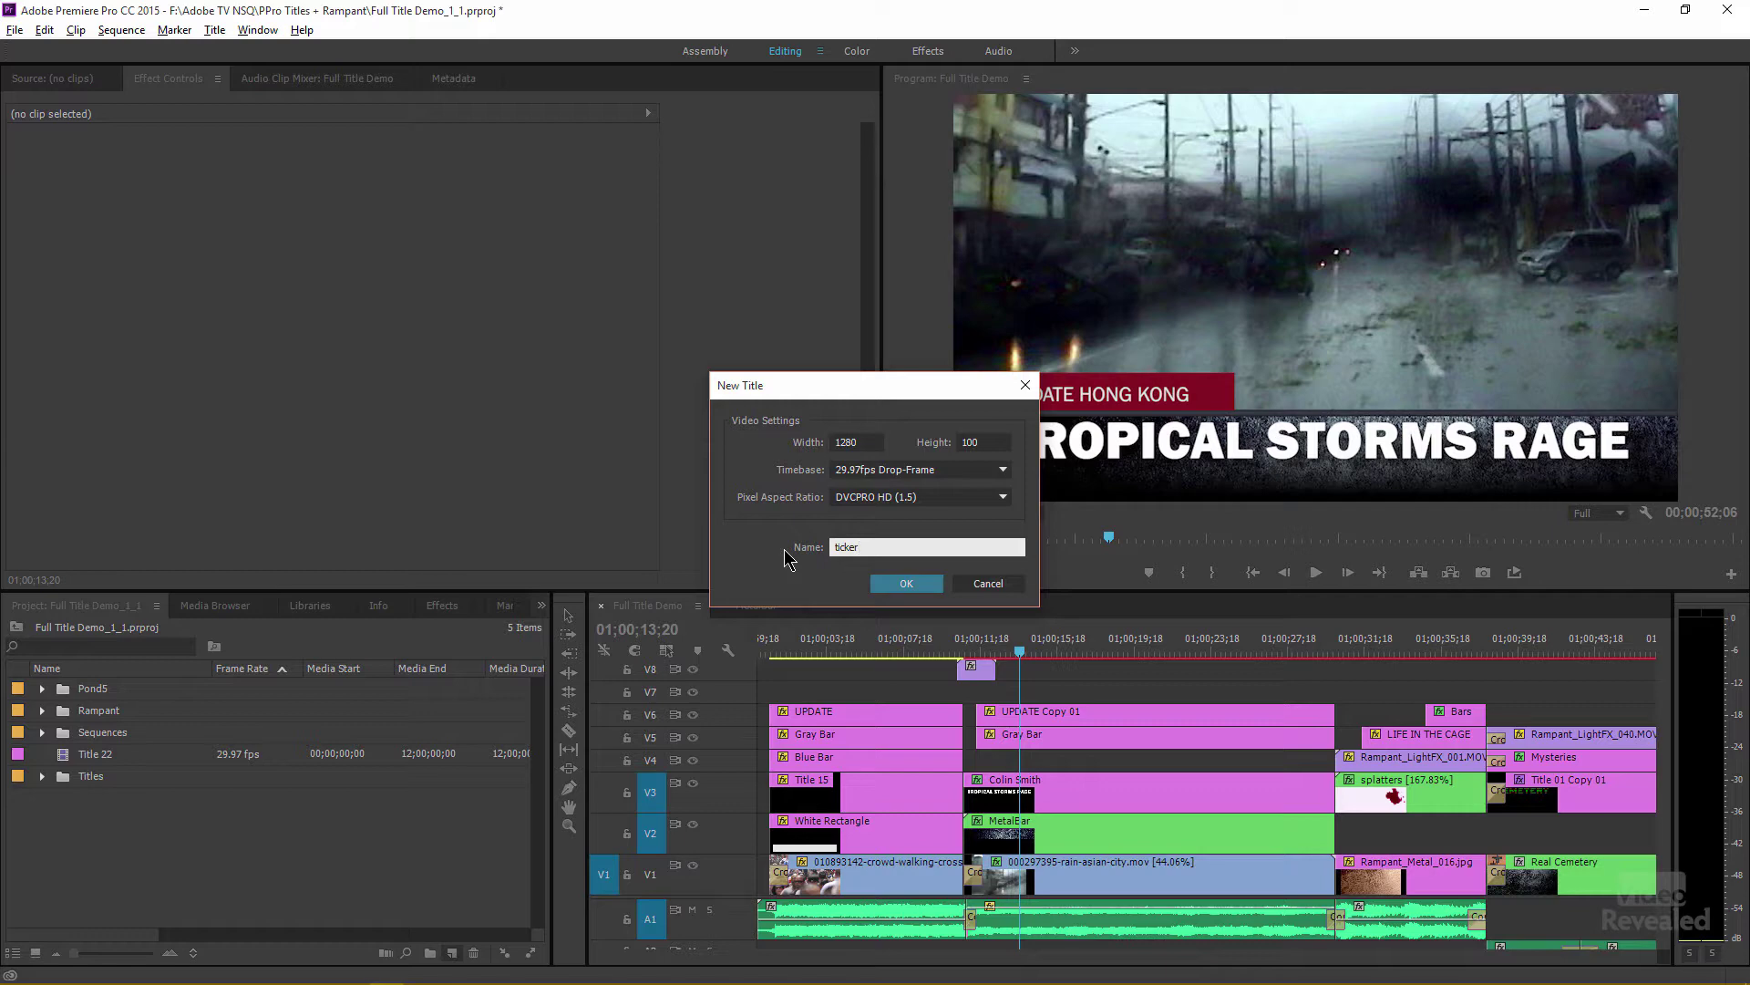
pyautogui.click(917, 572)
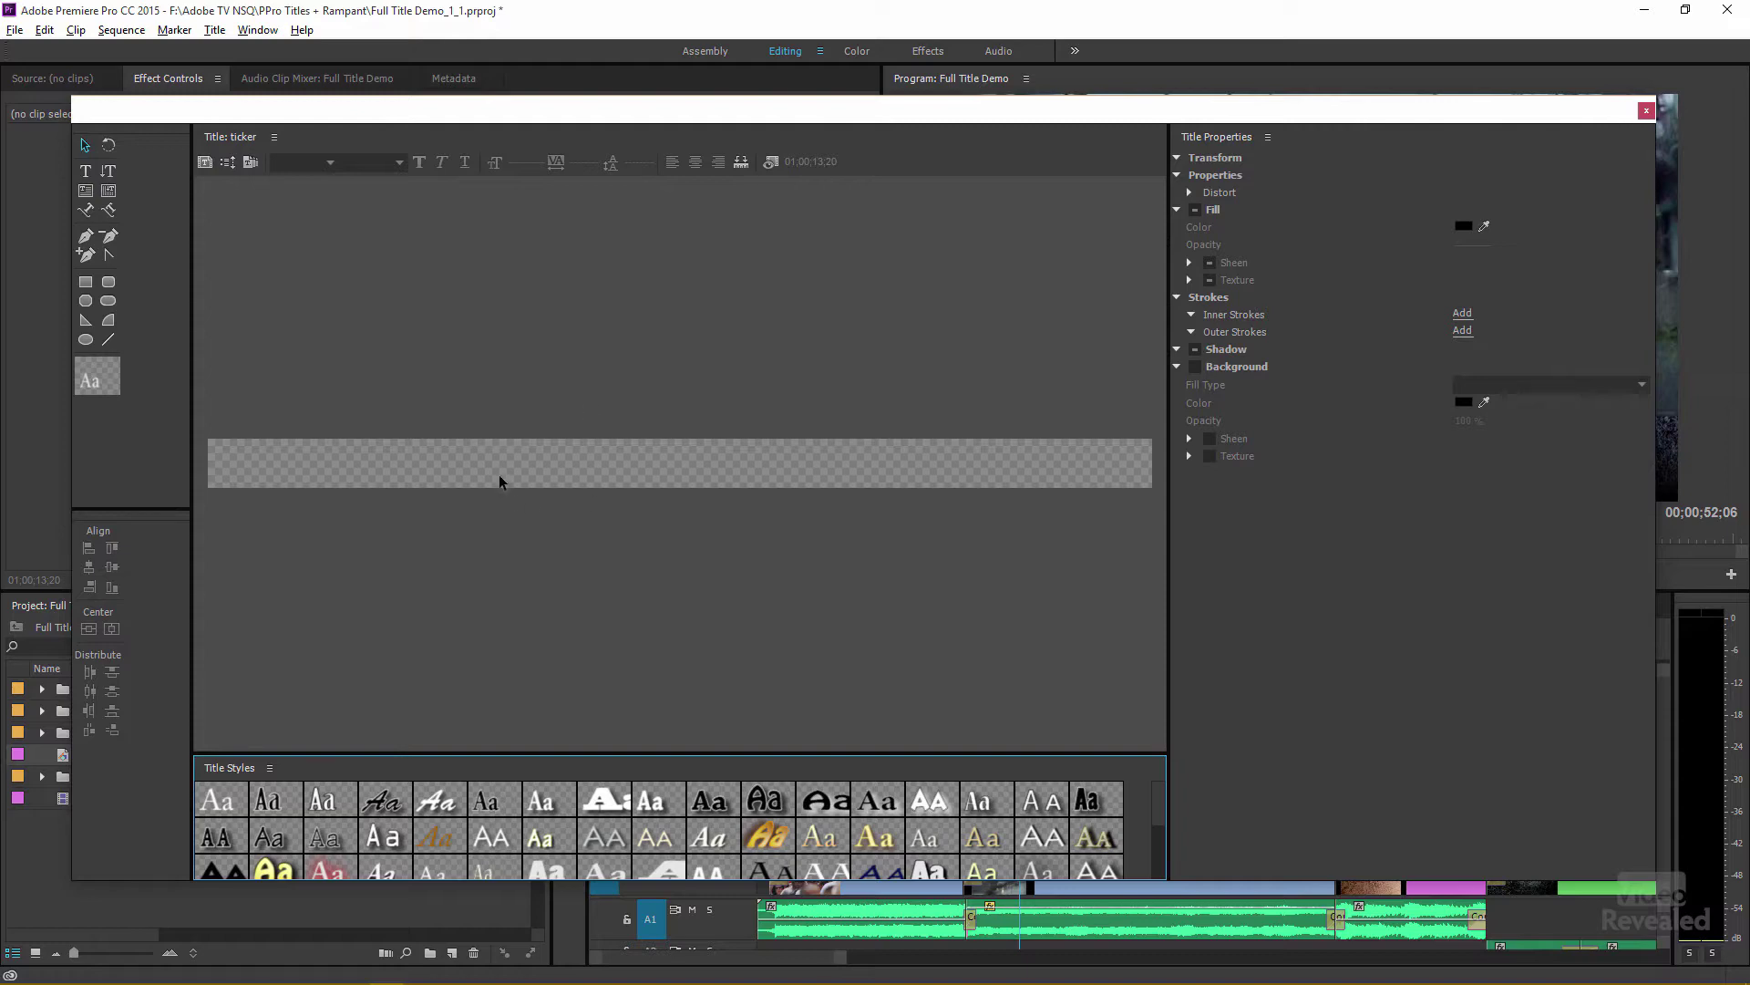
# Paste the Hong Kong warning sentence as a text line at the strip's left edge.
pyautogui.click(771, 164)
pyautogui.click(771, 166)
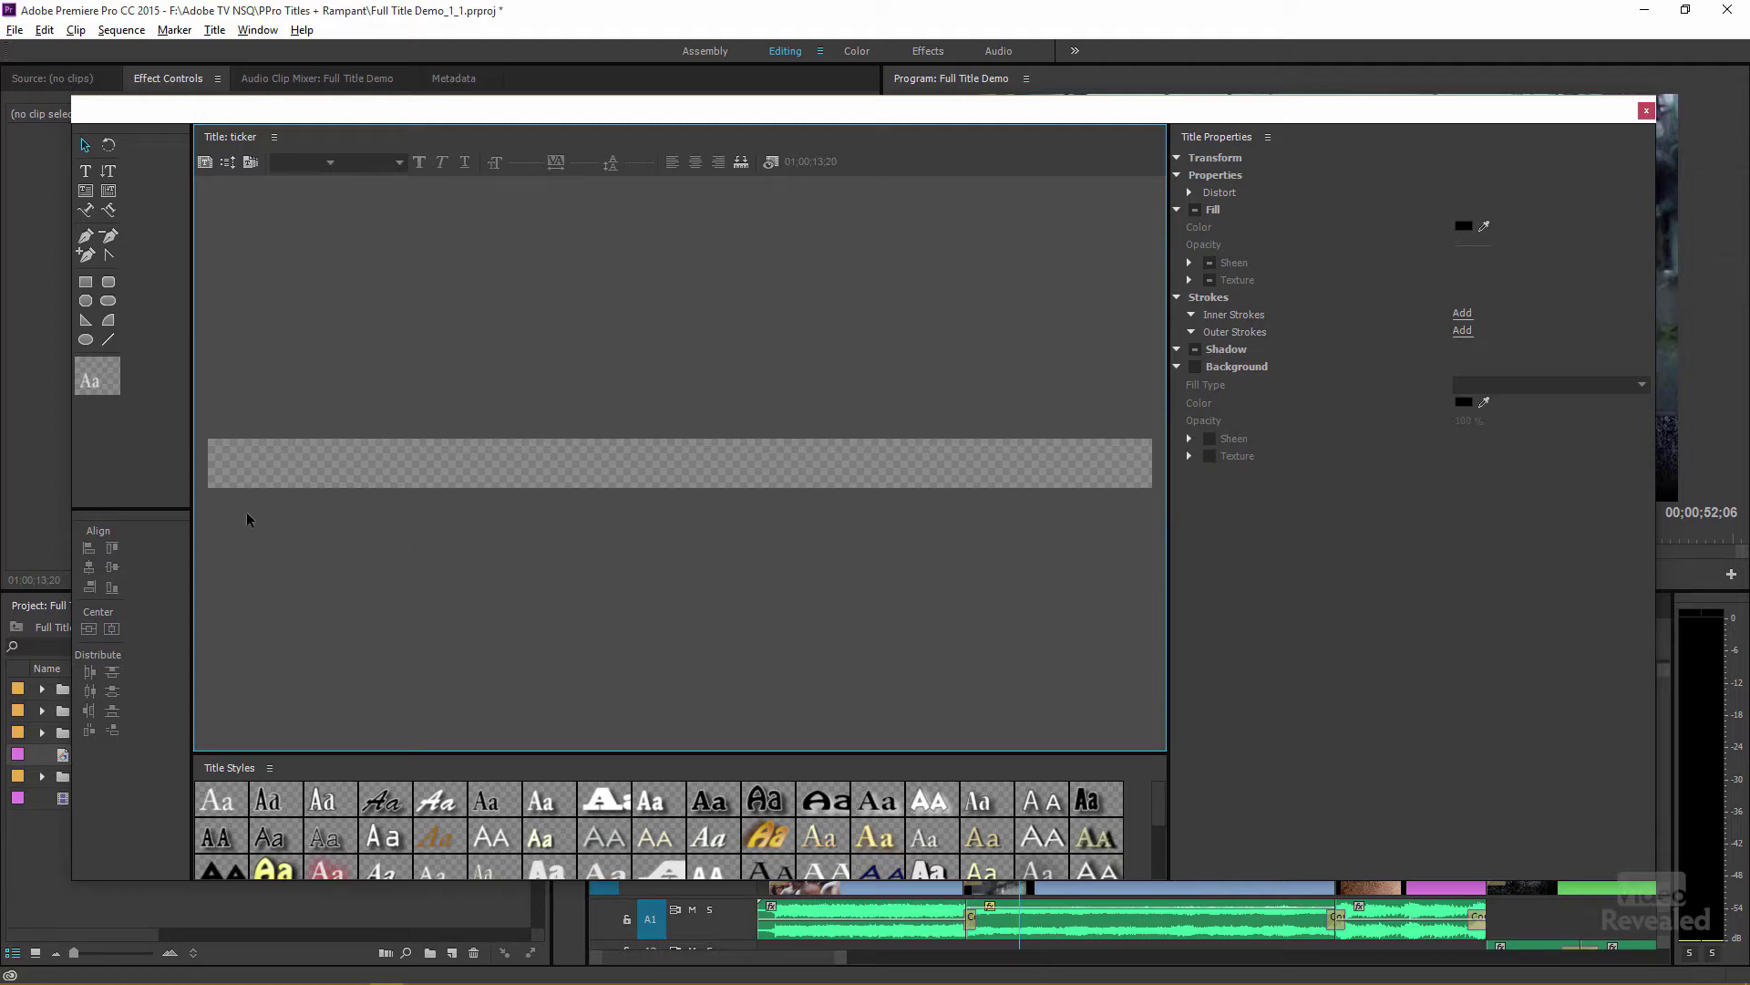
pyautogui.click(87, 172)
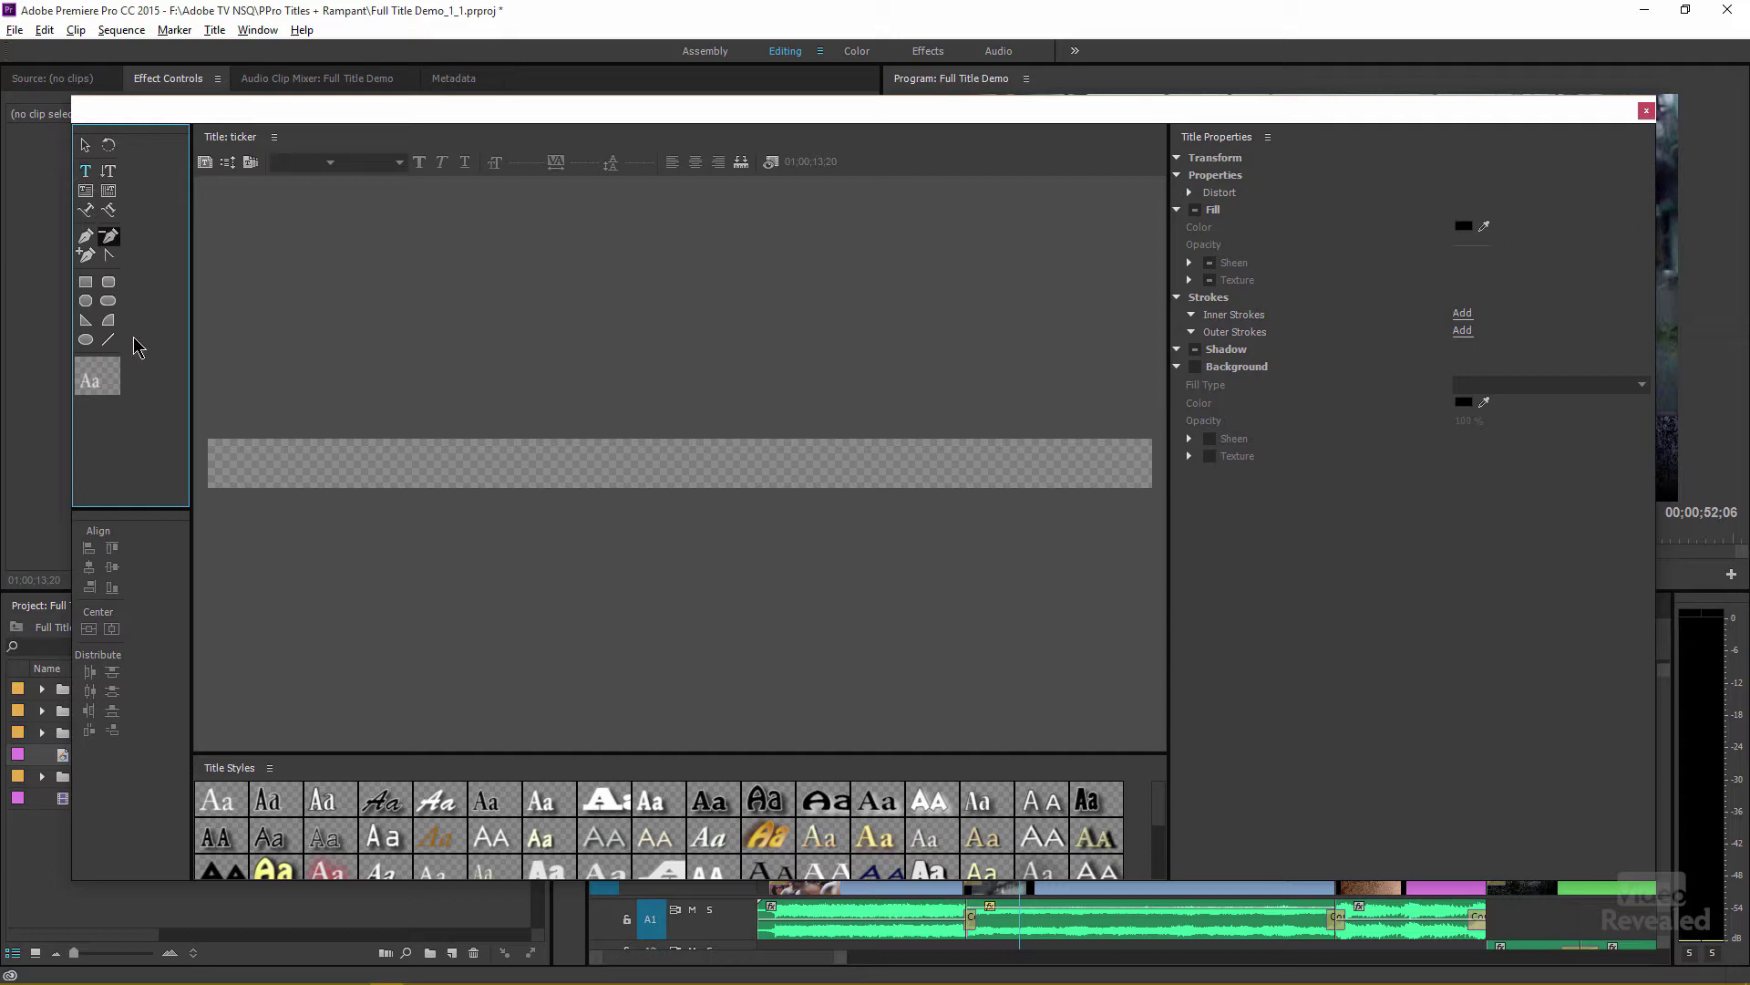
pyautogui.click(236, 483)
pyautogui.click(236, 481)
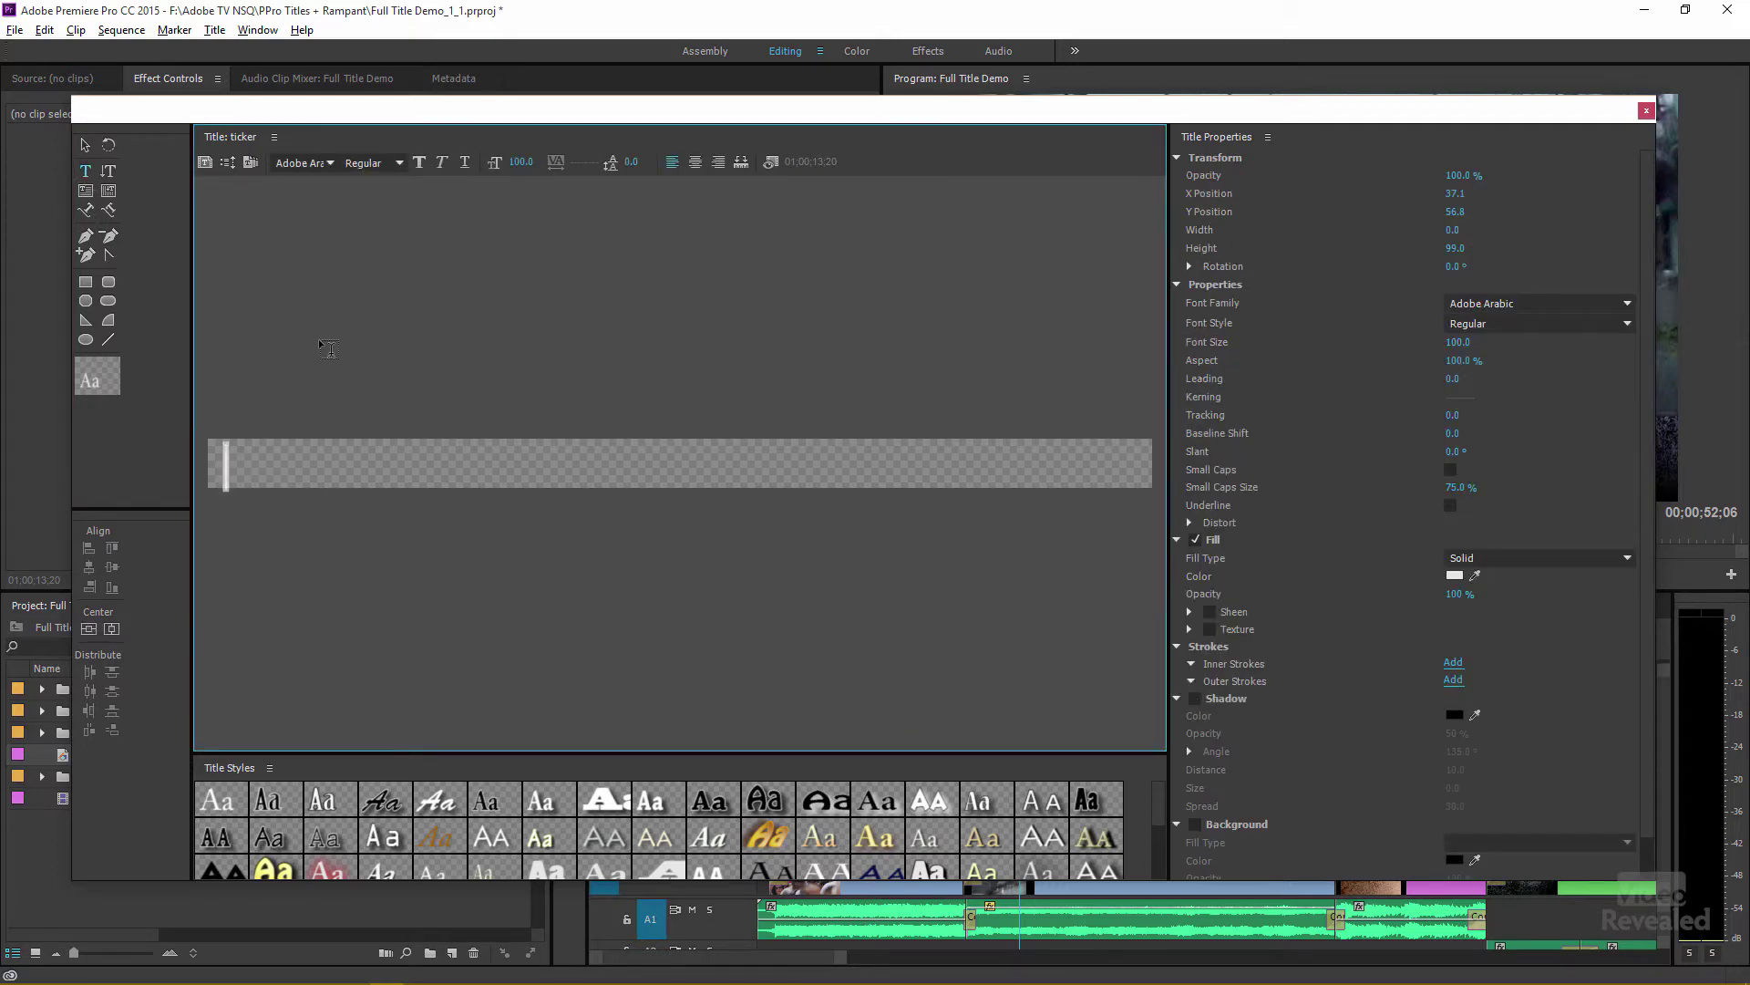
pyautogui.hotkey('ctrl', 'v')
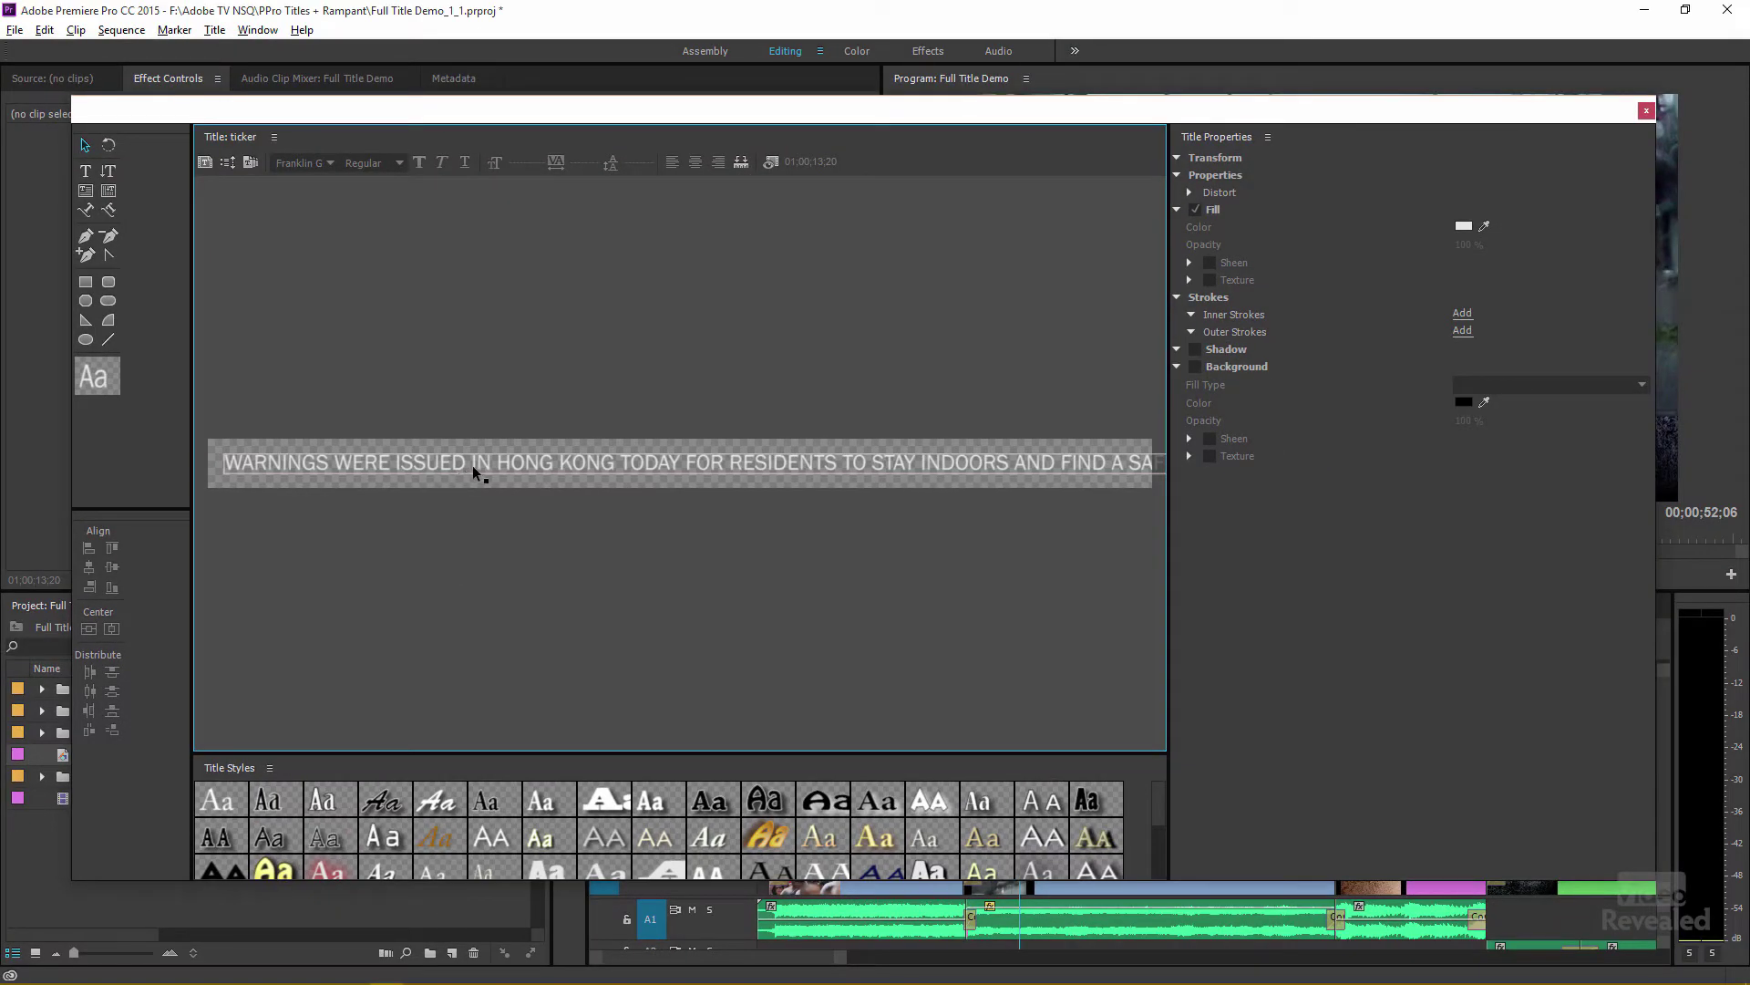
pyautogui.moveTo(1477, 108); pyautogui.dragTo(216, 111)
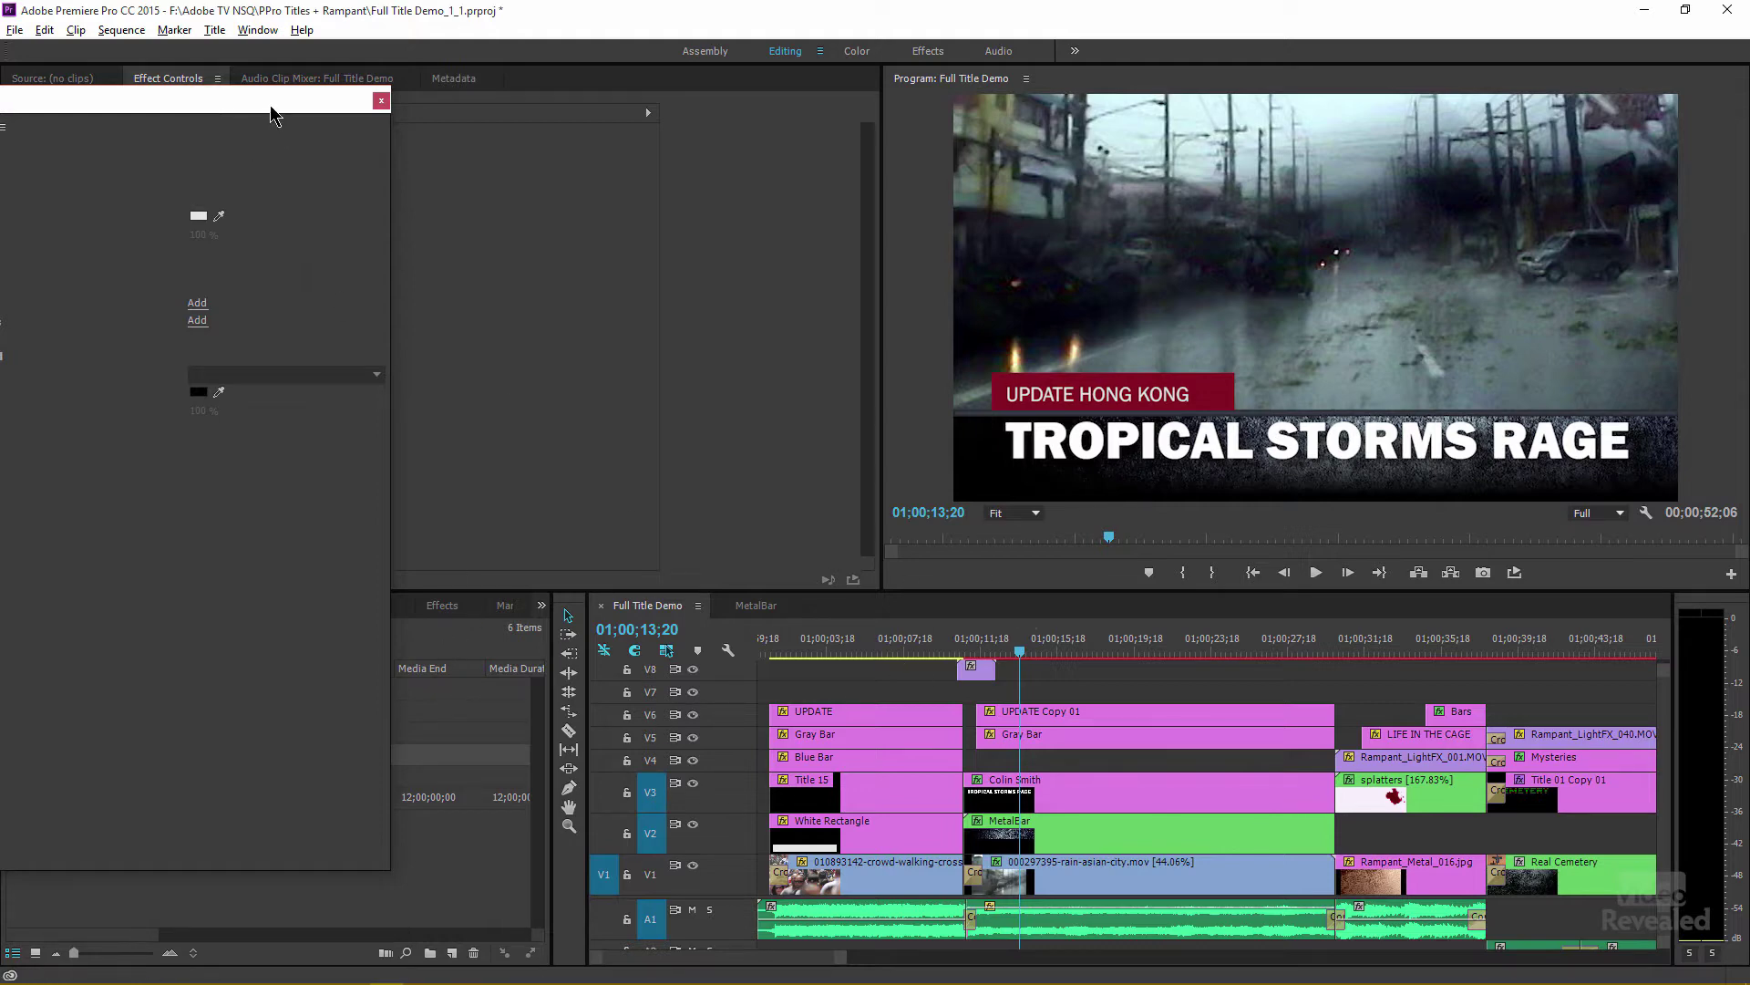
# Place the ticker title on V7 at 01;00;13;20, close the Titler, and save.
pyautogui.moveTo(273, 116); pyautogui.dragTo(1319, 833)
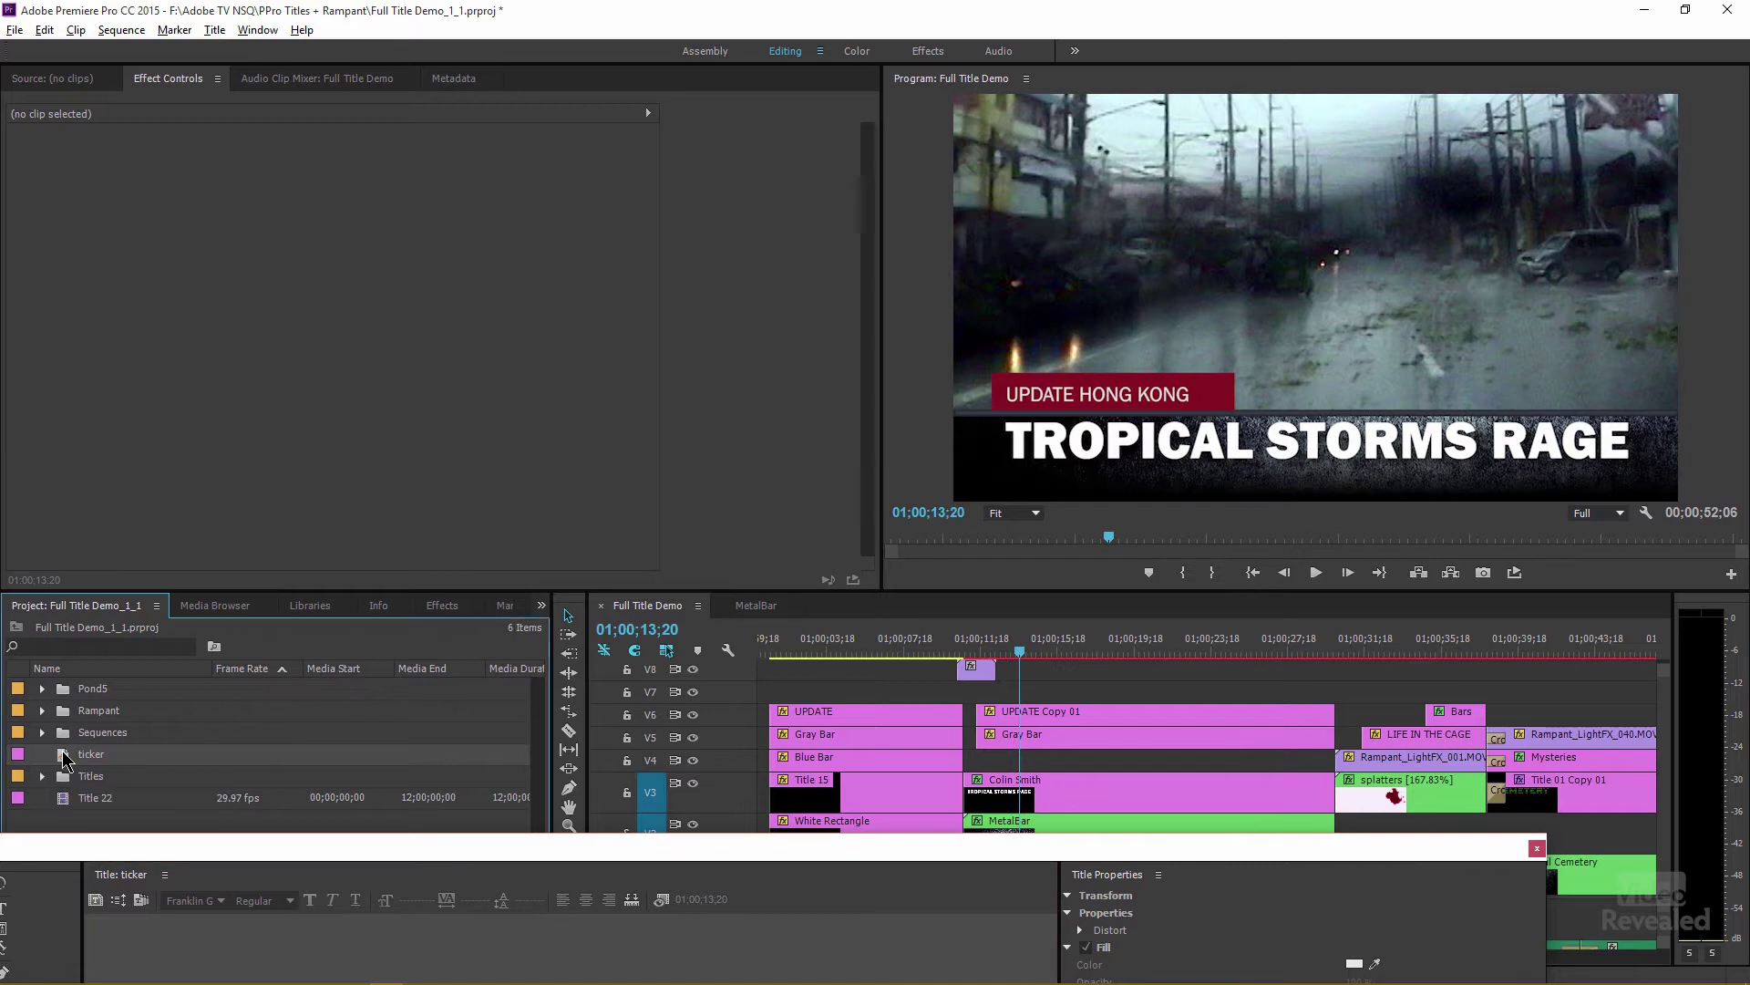
pyautogui.moveTo(990, 633); pyautogui.dragTo(1043, 645)
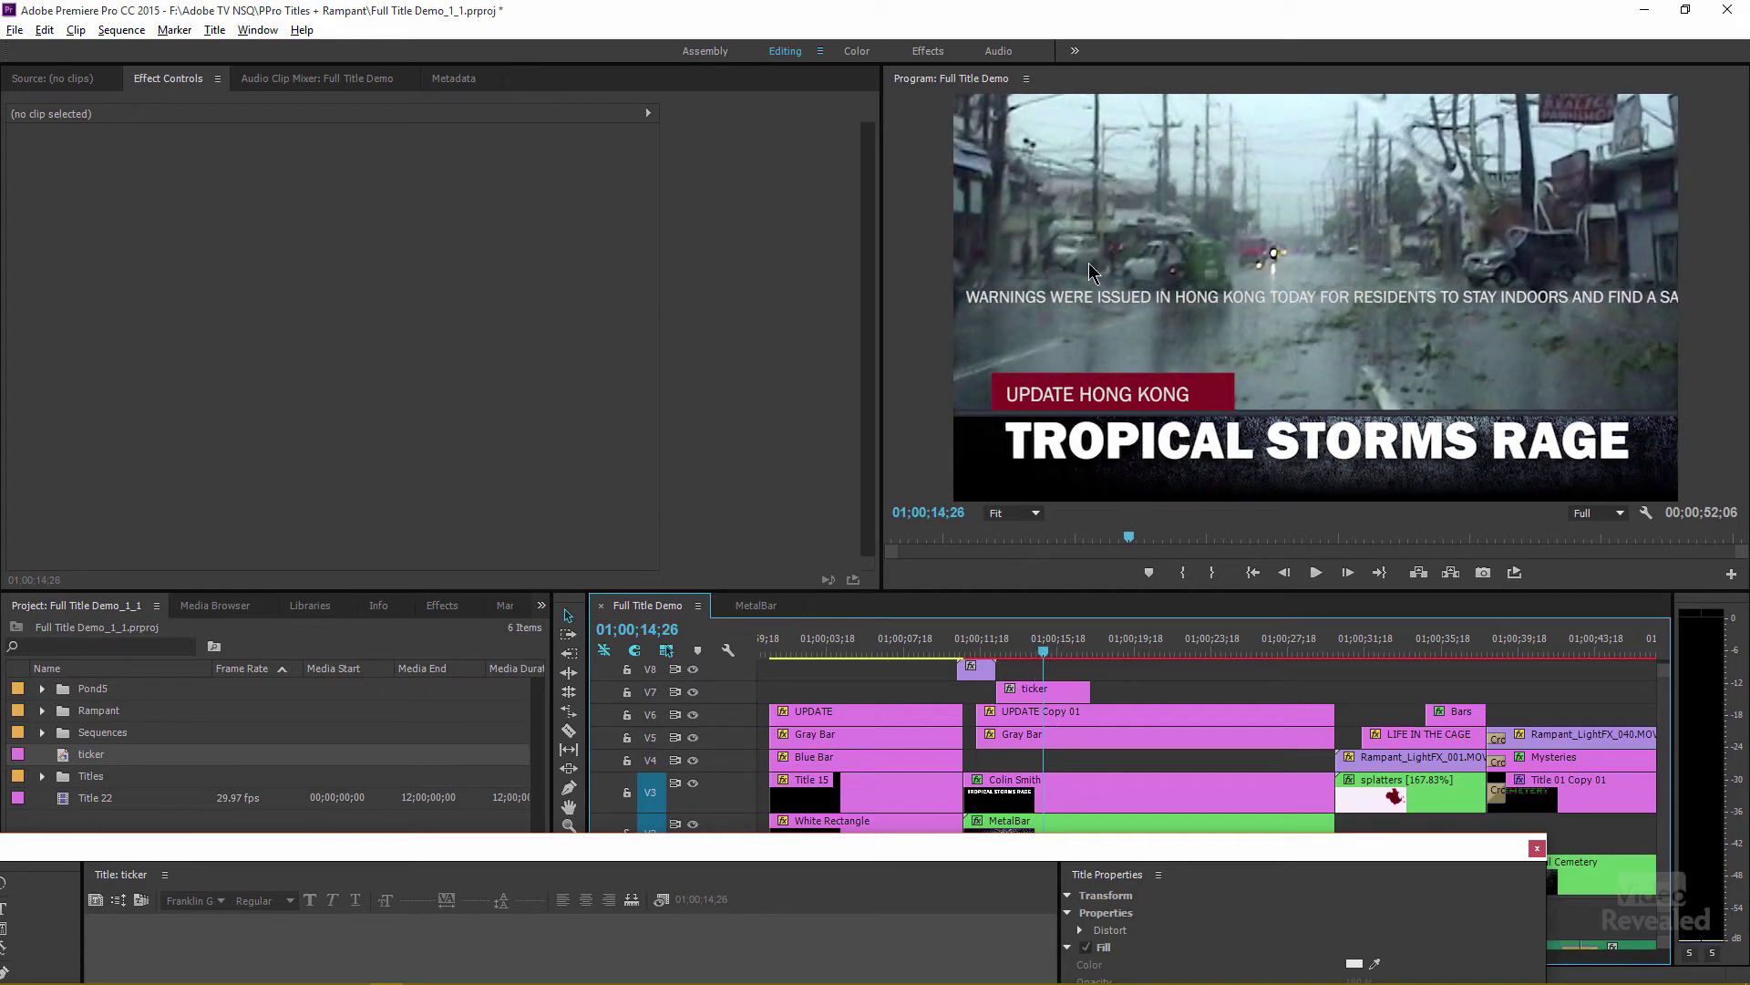
pyautogui.click(1056, 695)
pyautogui.moveTo(1116, 852); pyautogui.dragTo(1252, 128)
pyautogui.click(1668, 120)
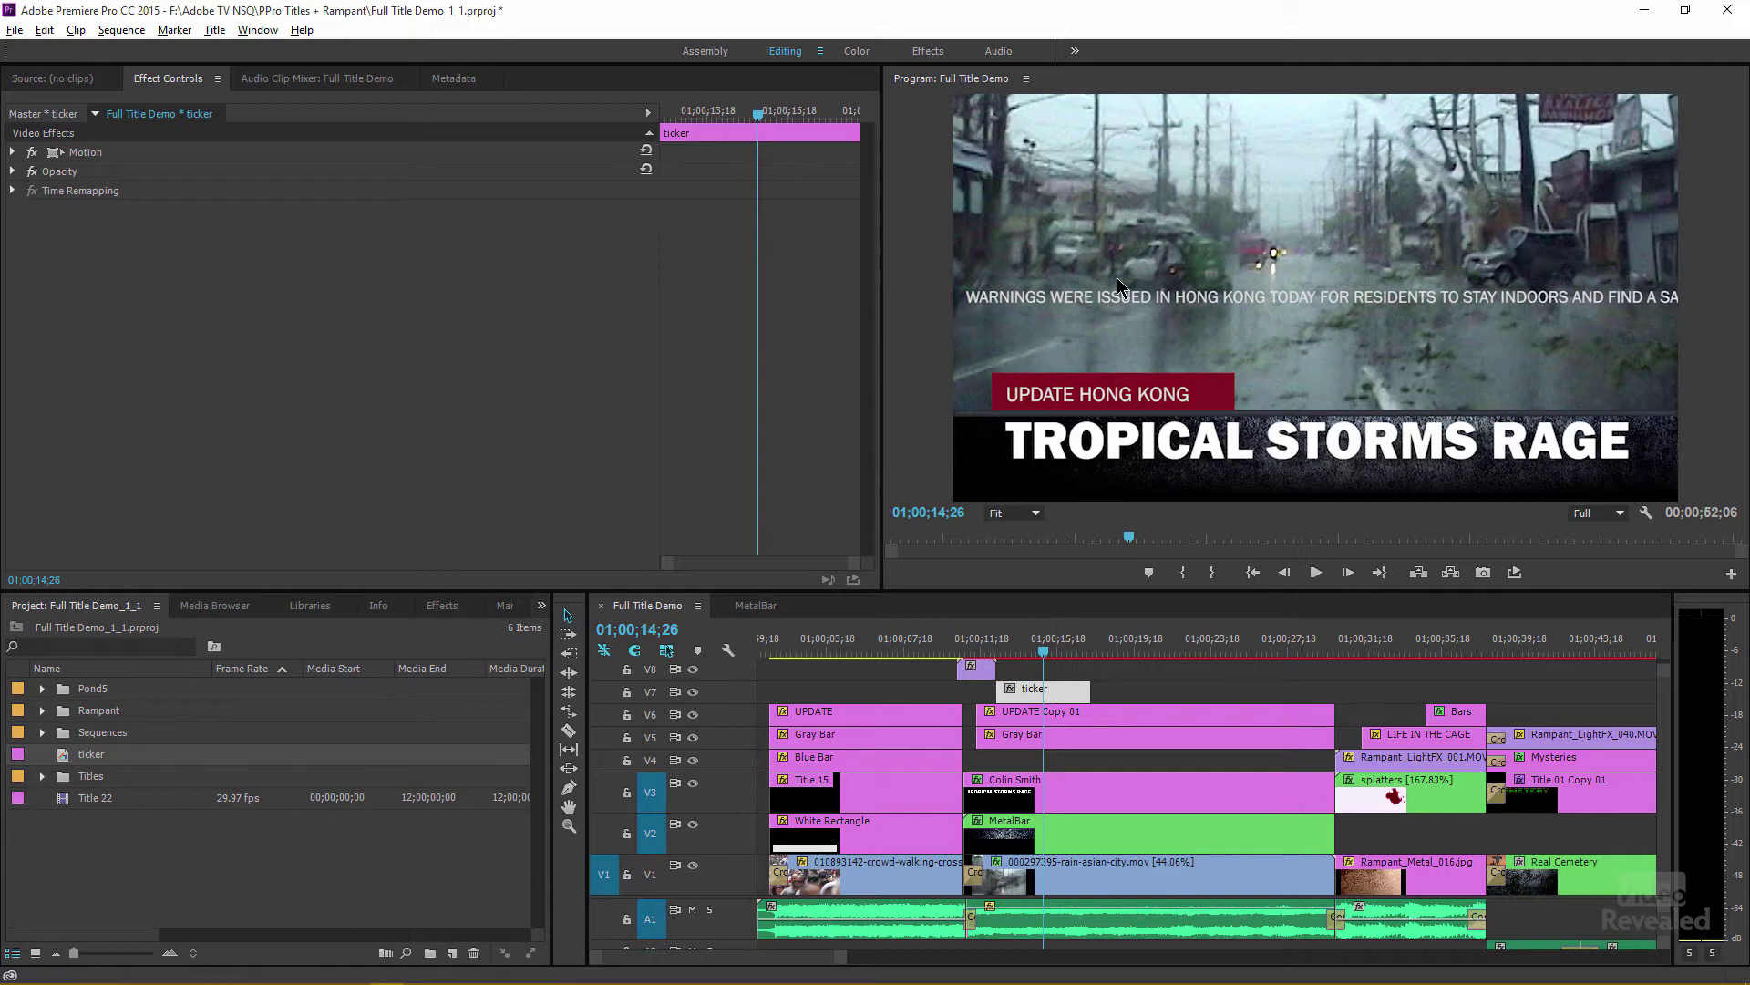
pyautogui.hotkey('ctrl', 's')
pyautogui.doubleClick(1139, 301)
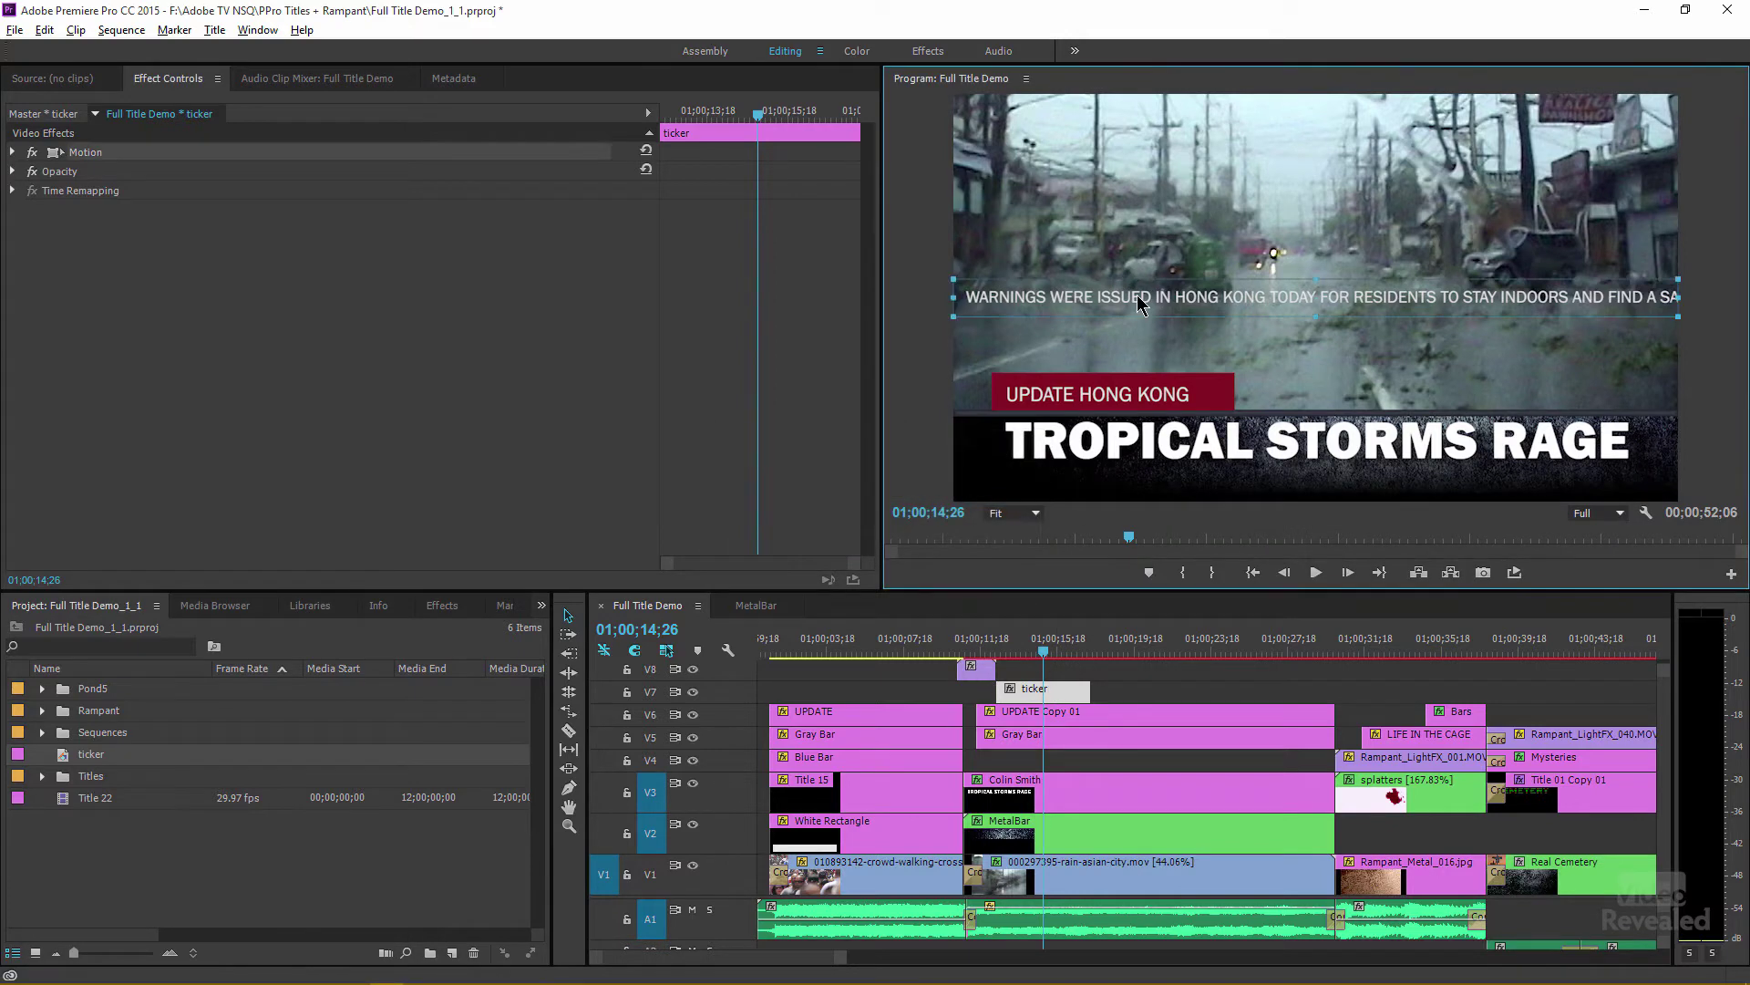
# Lower the ticker to Position 633.6, 1032.5 beneath the TROPICAL STORMS RAGE headline.
pyautogui.moveTo(1247, 291); pyautogui.dragTo(1236, 336)
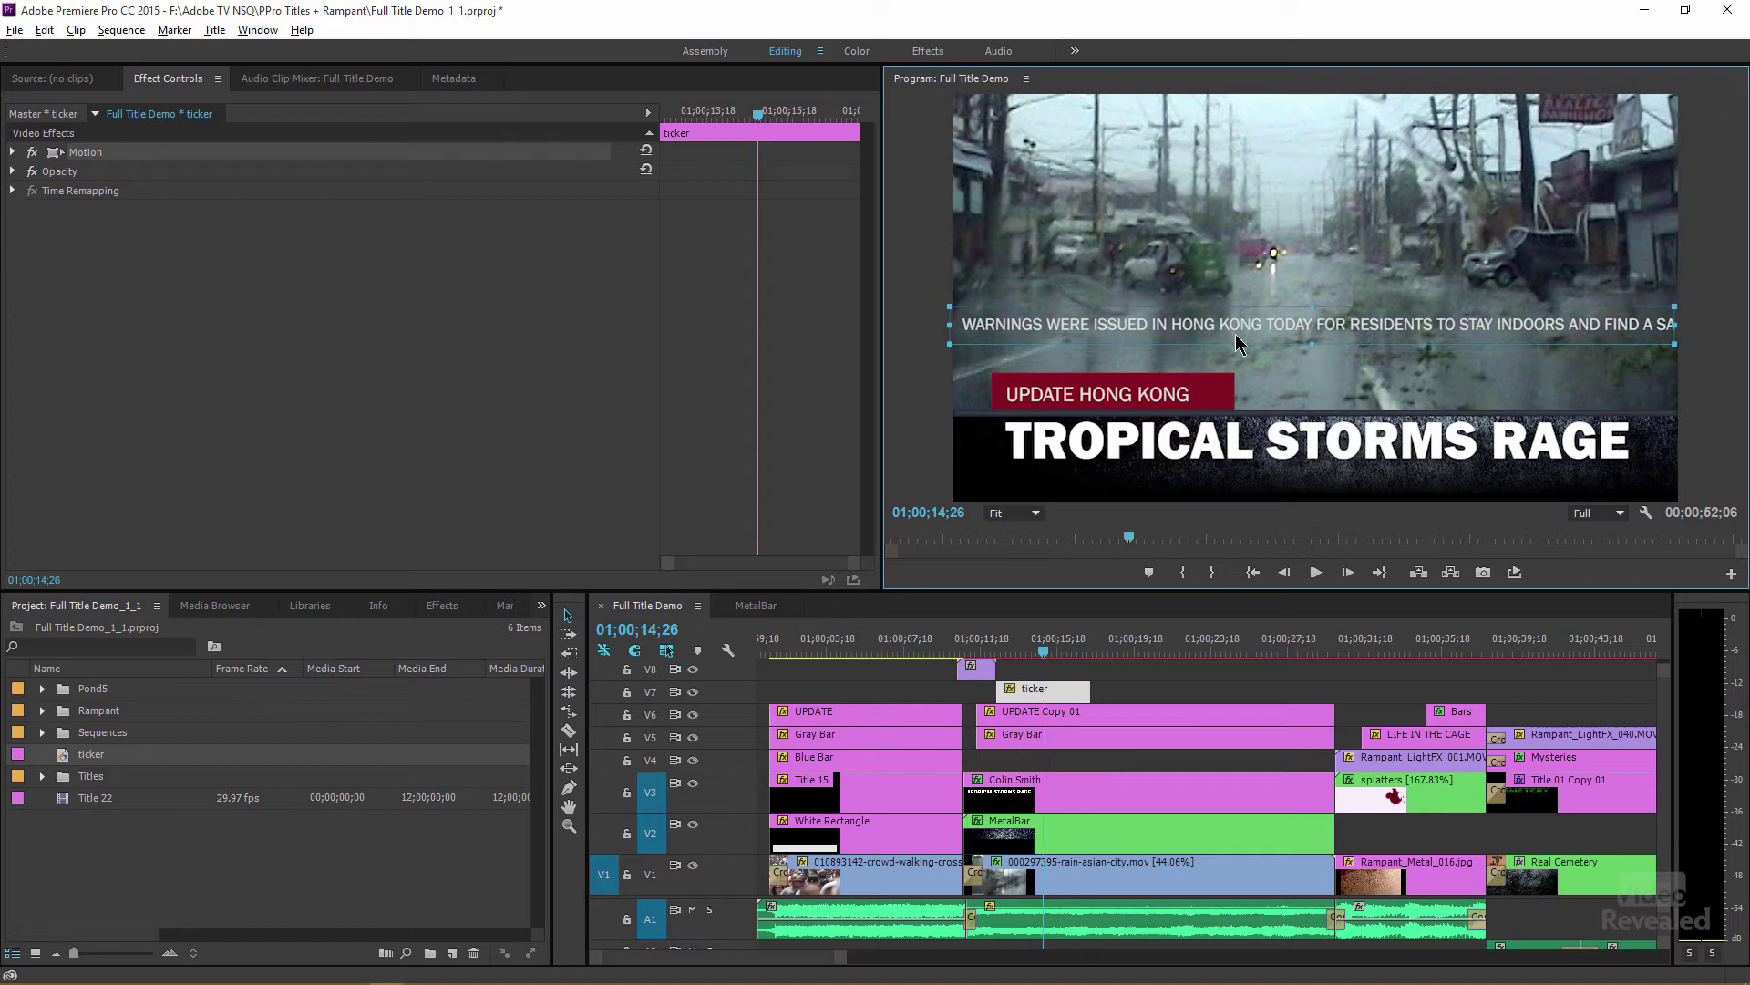
pyautogui.click(1070, 672)
pyautogui.click(1072, 698)
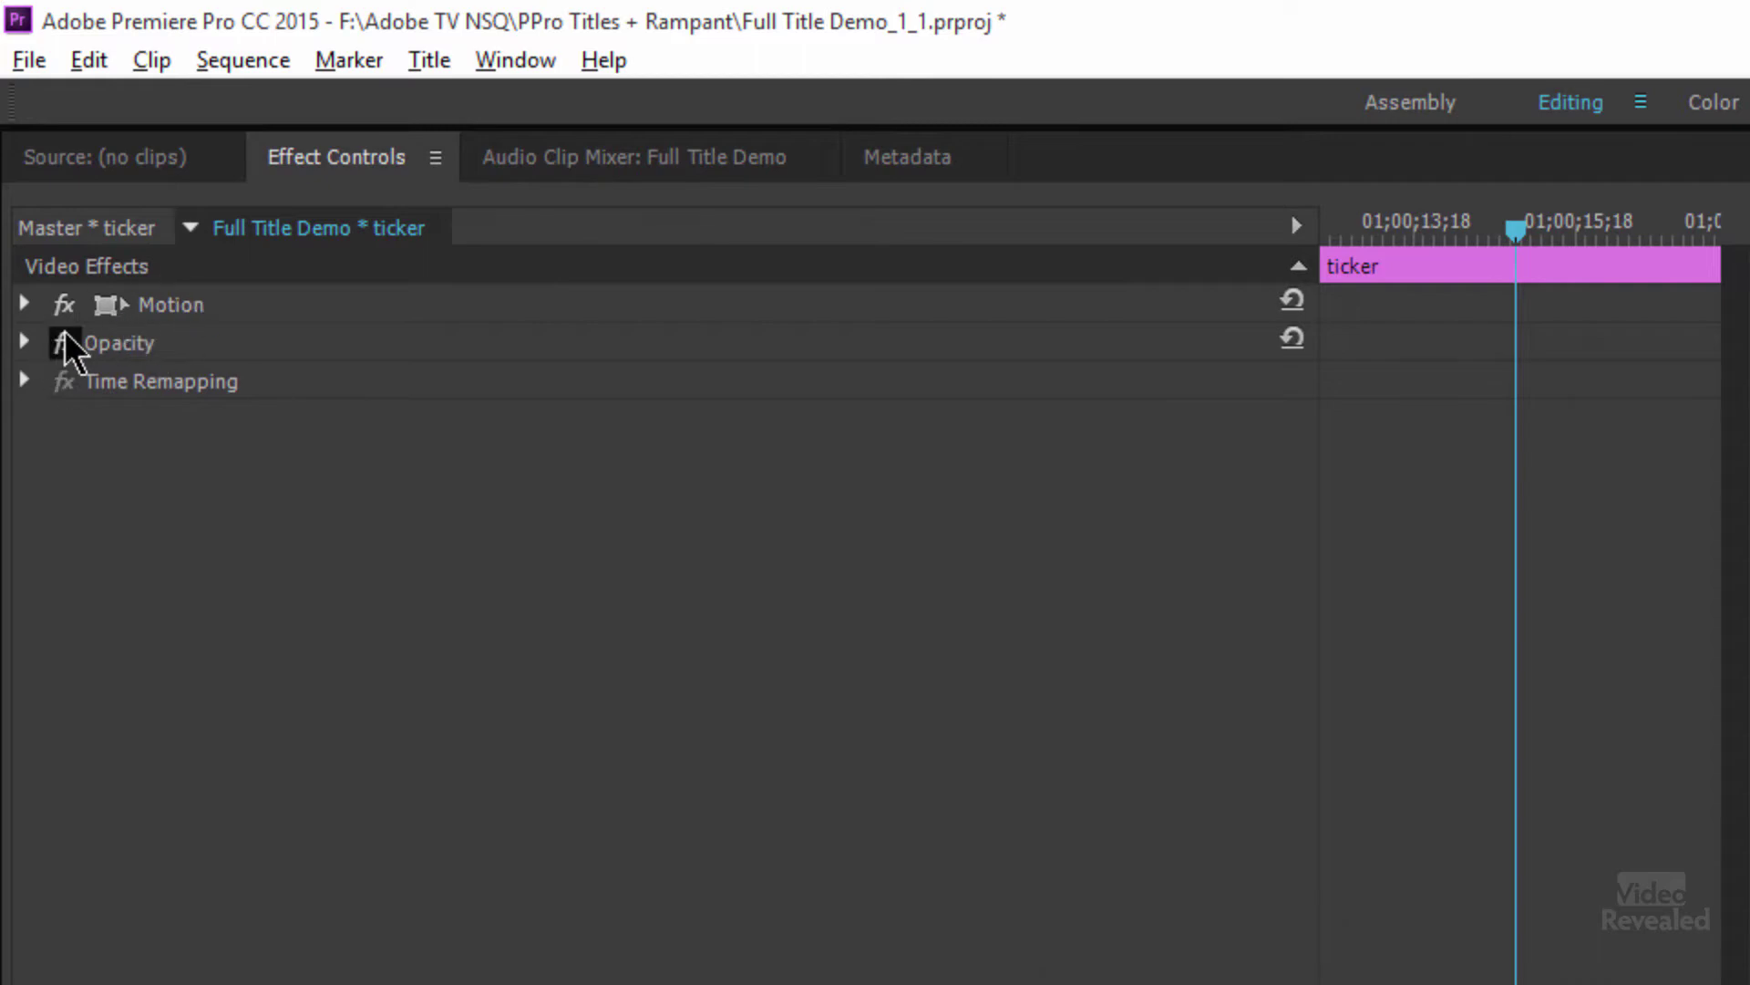
pyautogui.click(25, 304)
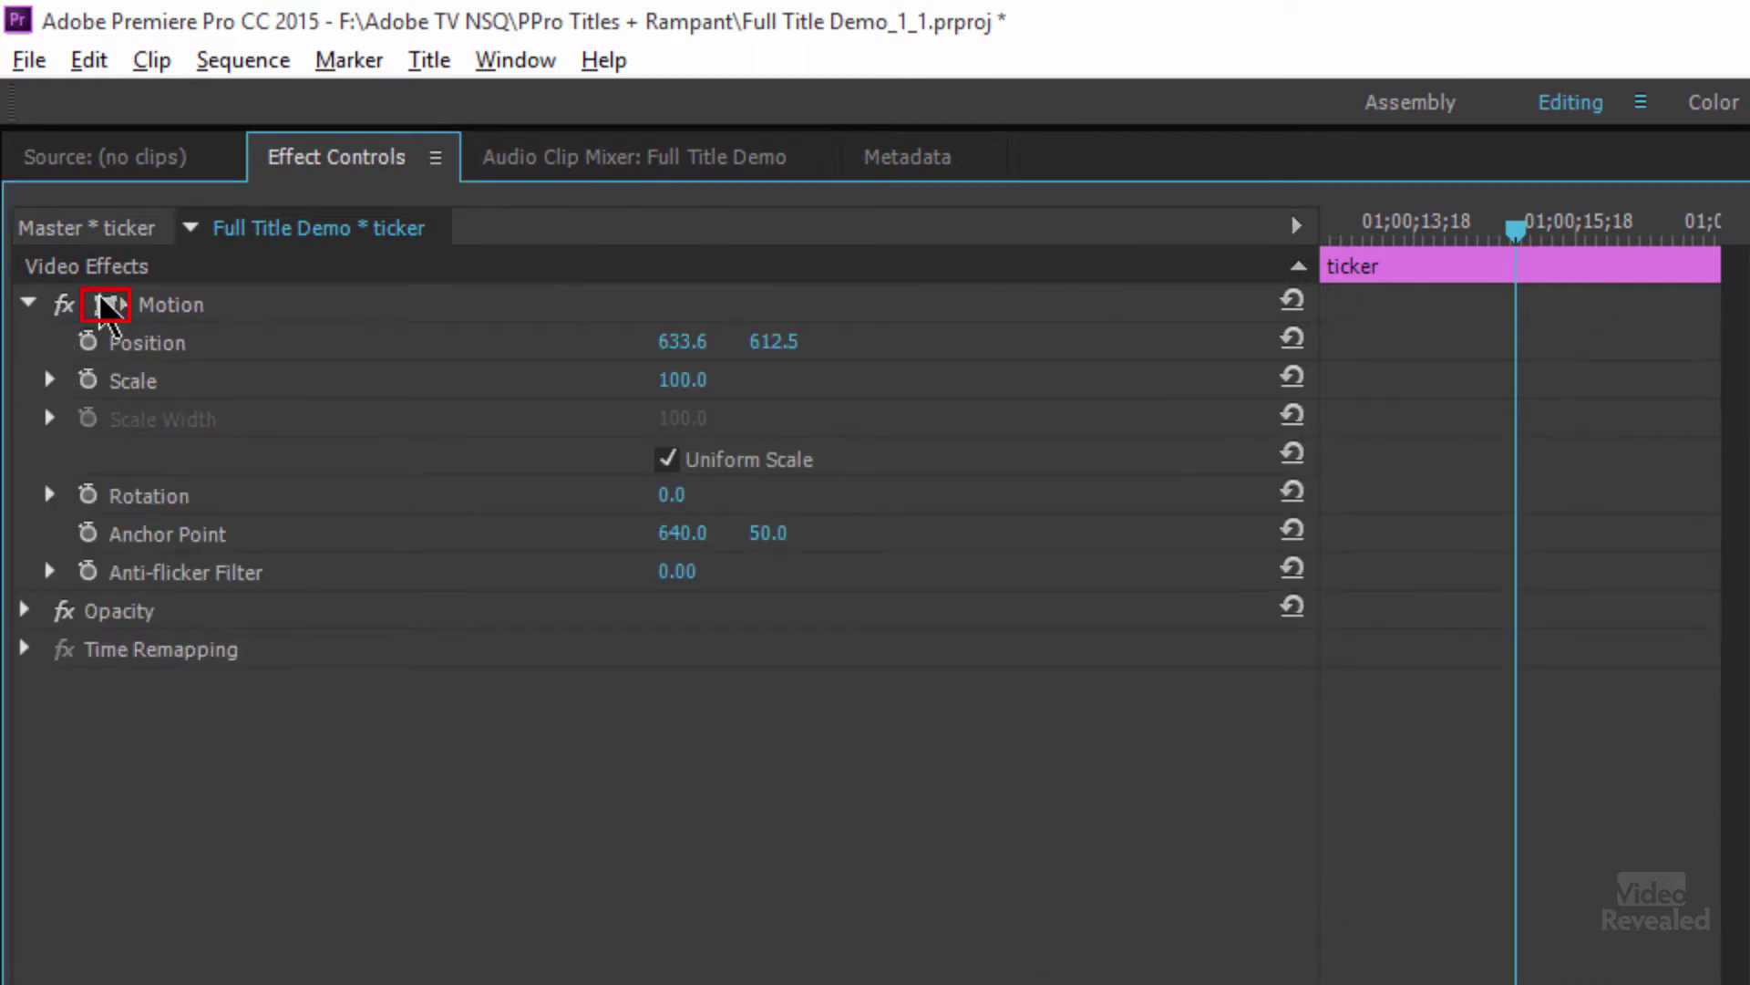
pyautogui.click(114, 316)
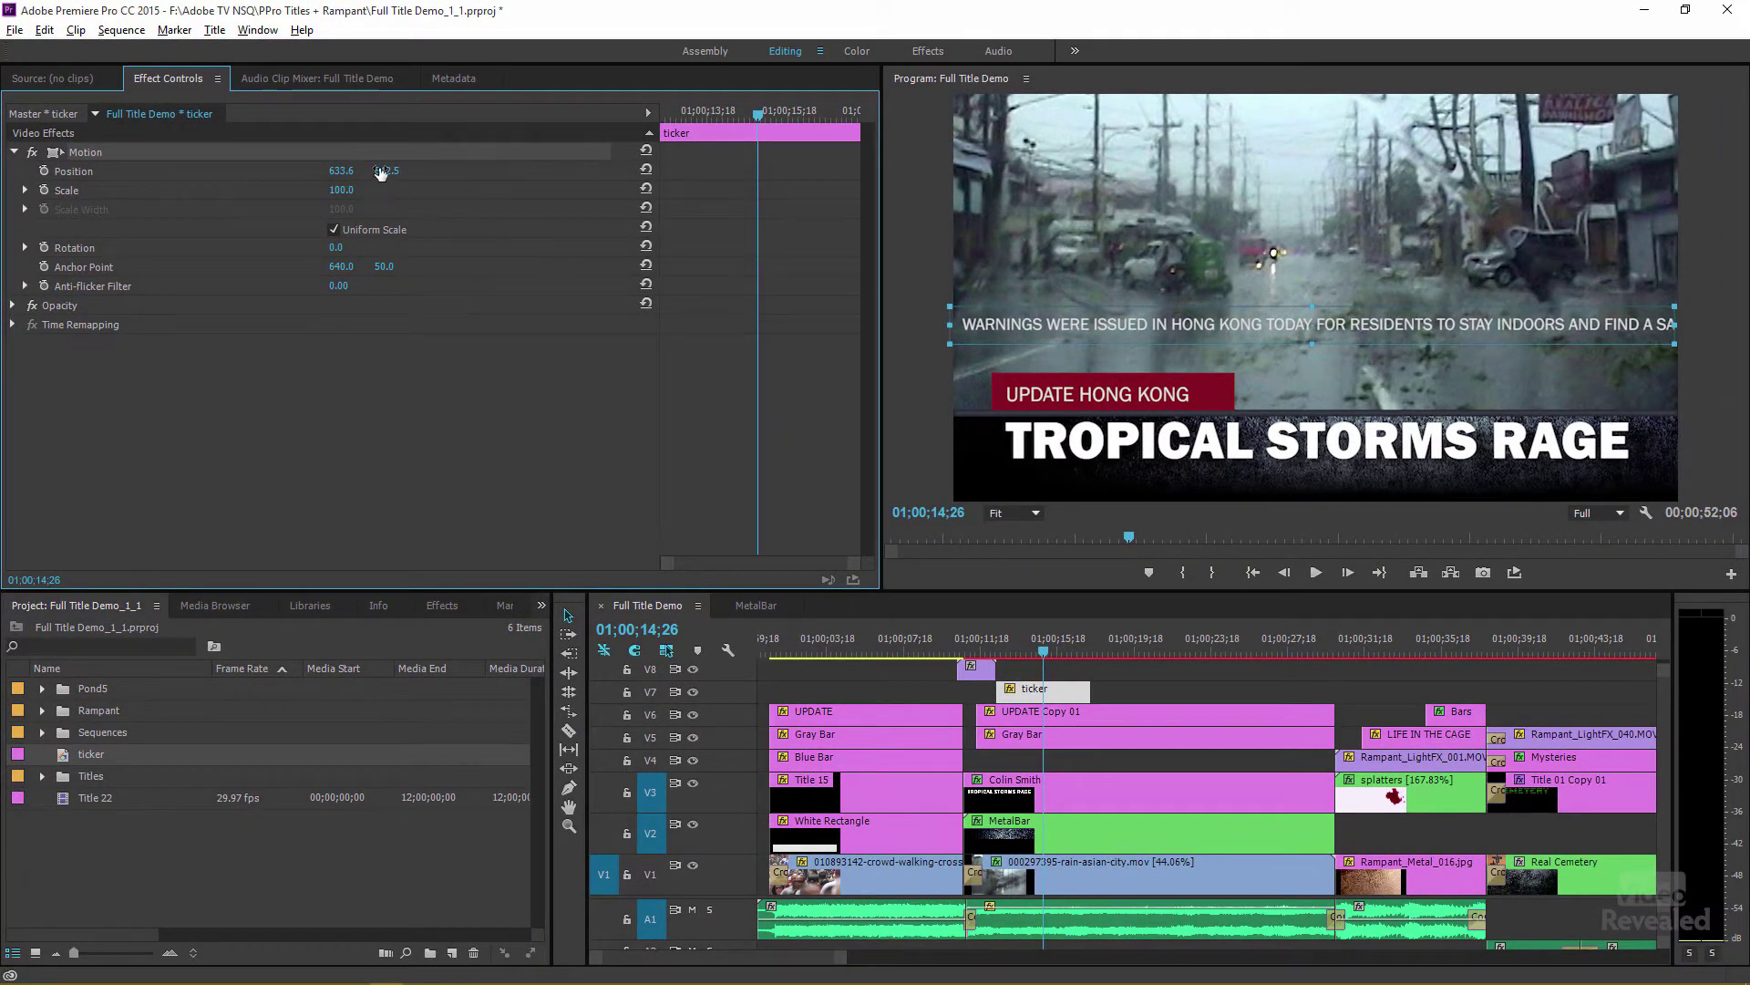
pyautogui.moveTo(381, 174); pyautogui.dragTo(429, 239)
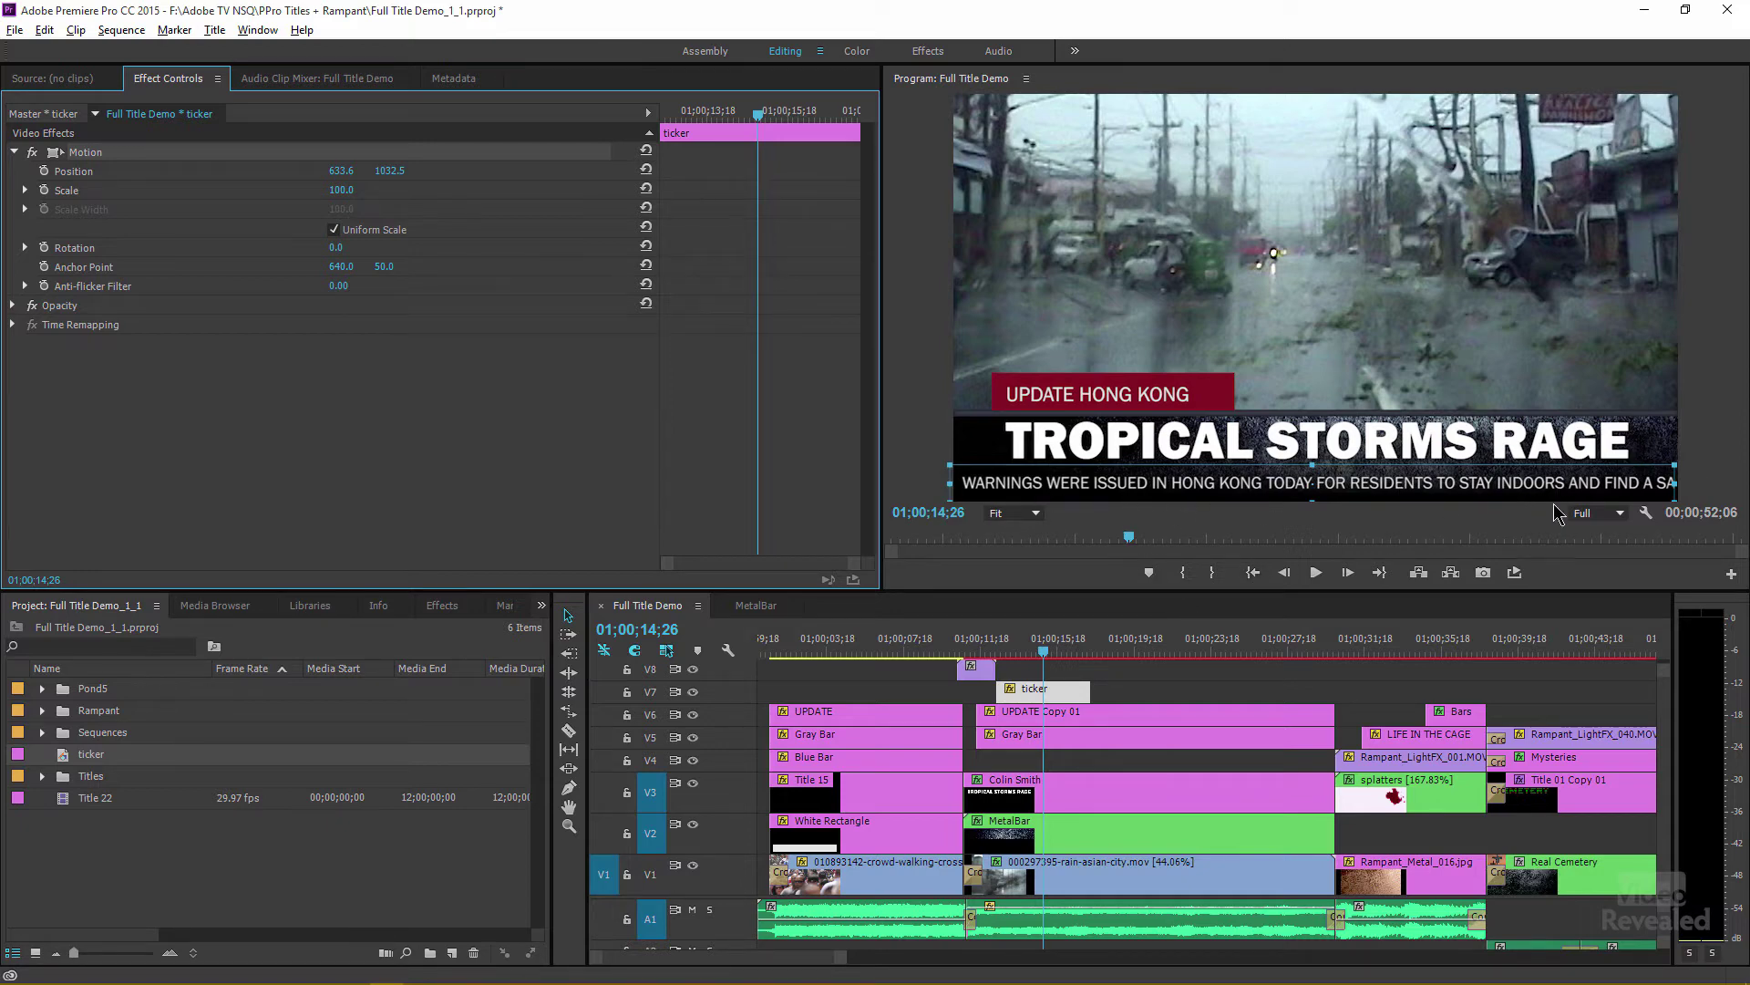
# Set the ticker's Roll/Crawl options to Crawl Left with End Off Screen.
pyautogui.doubleClick(1067, 693)
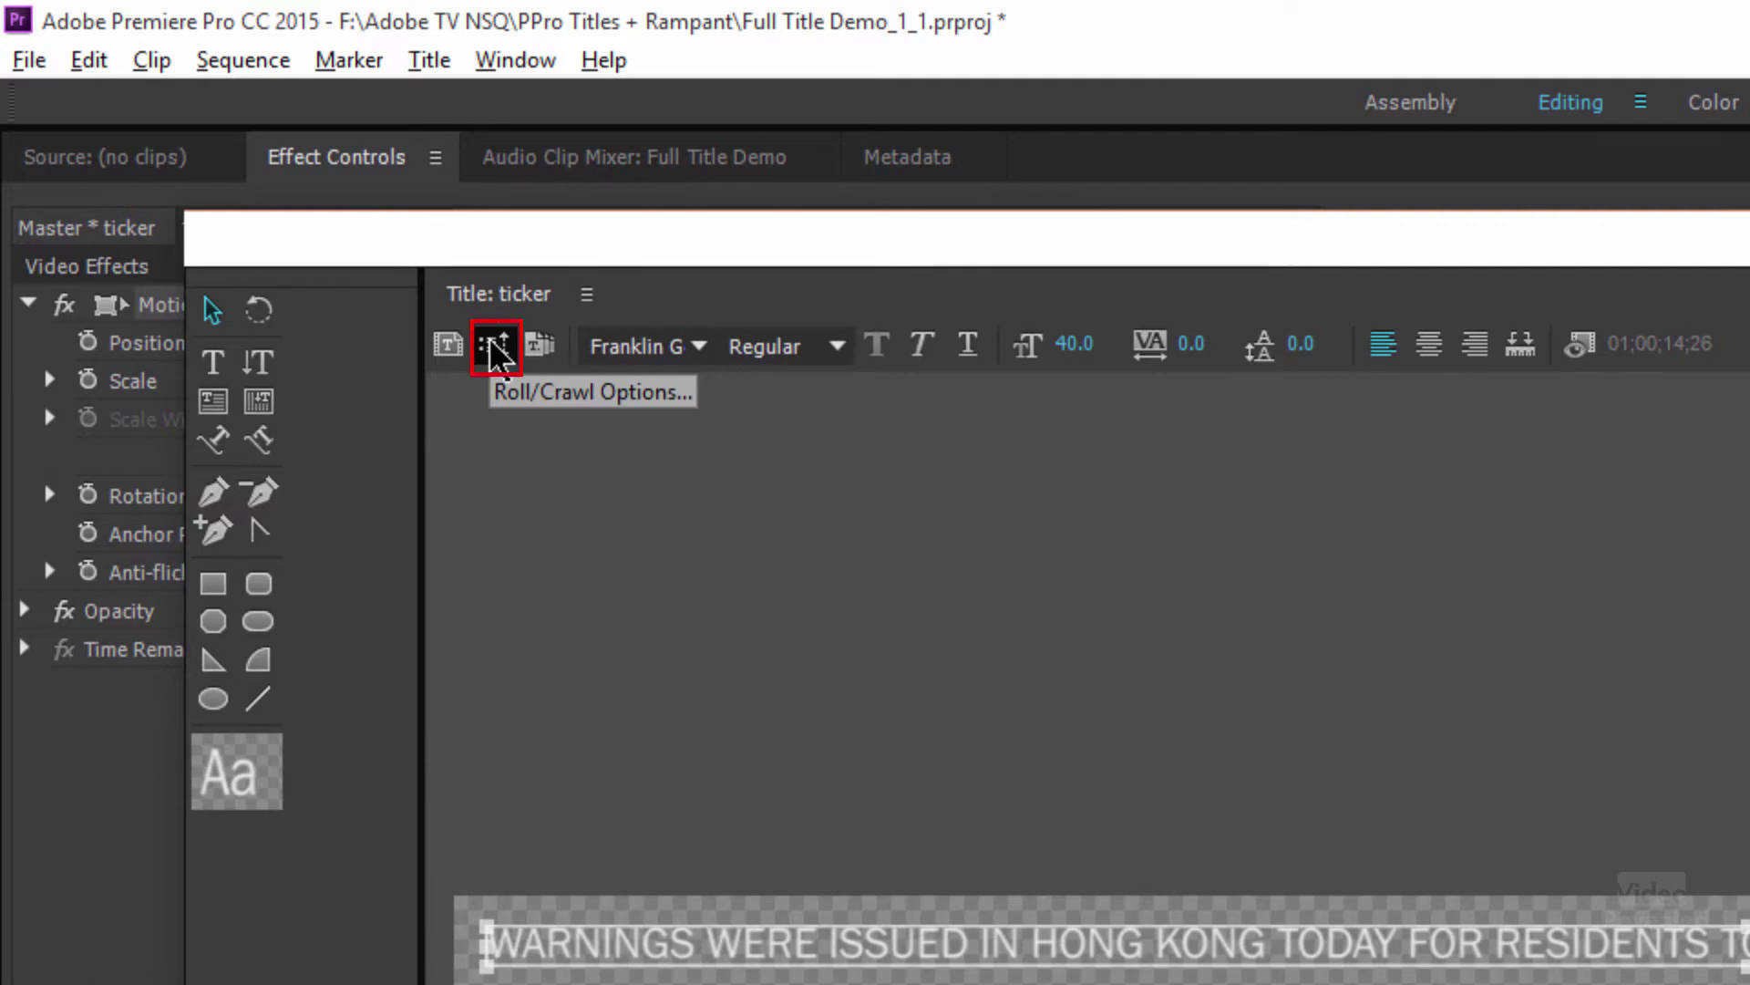
pyautogui.click(497, 351)
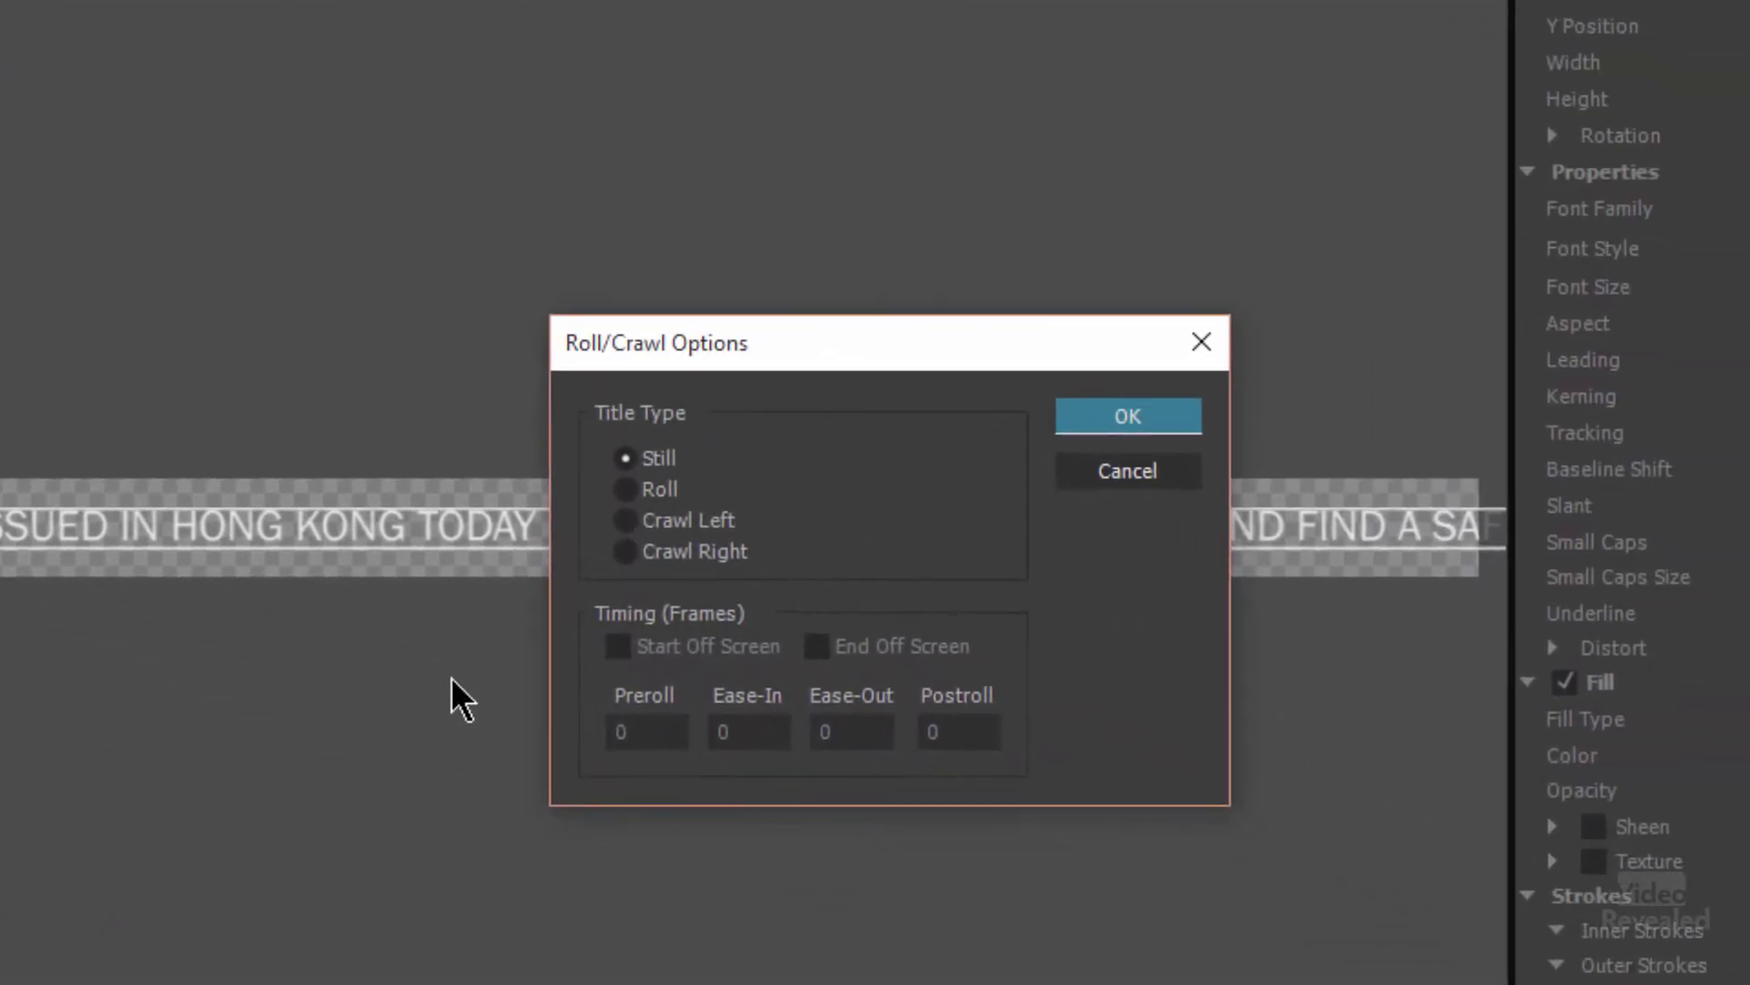
pyautogui.click(703, 517)
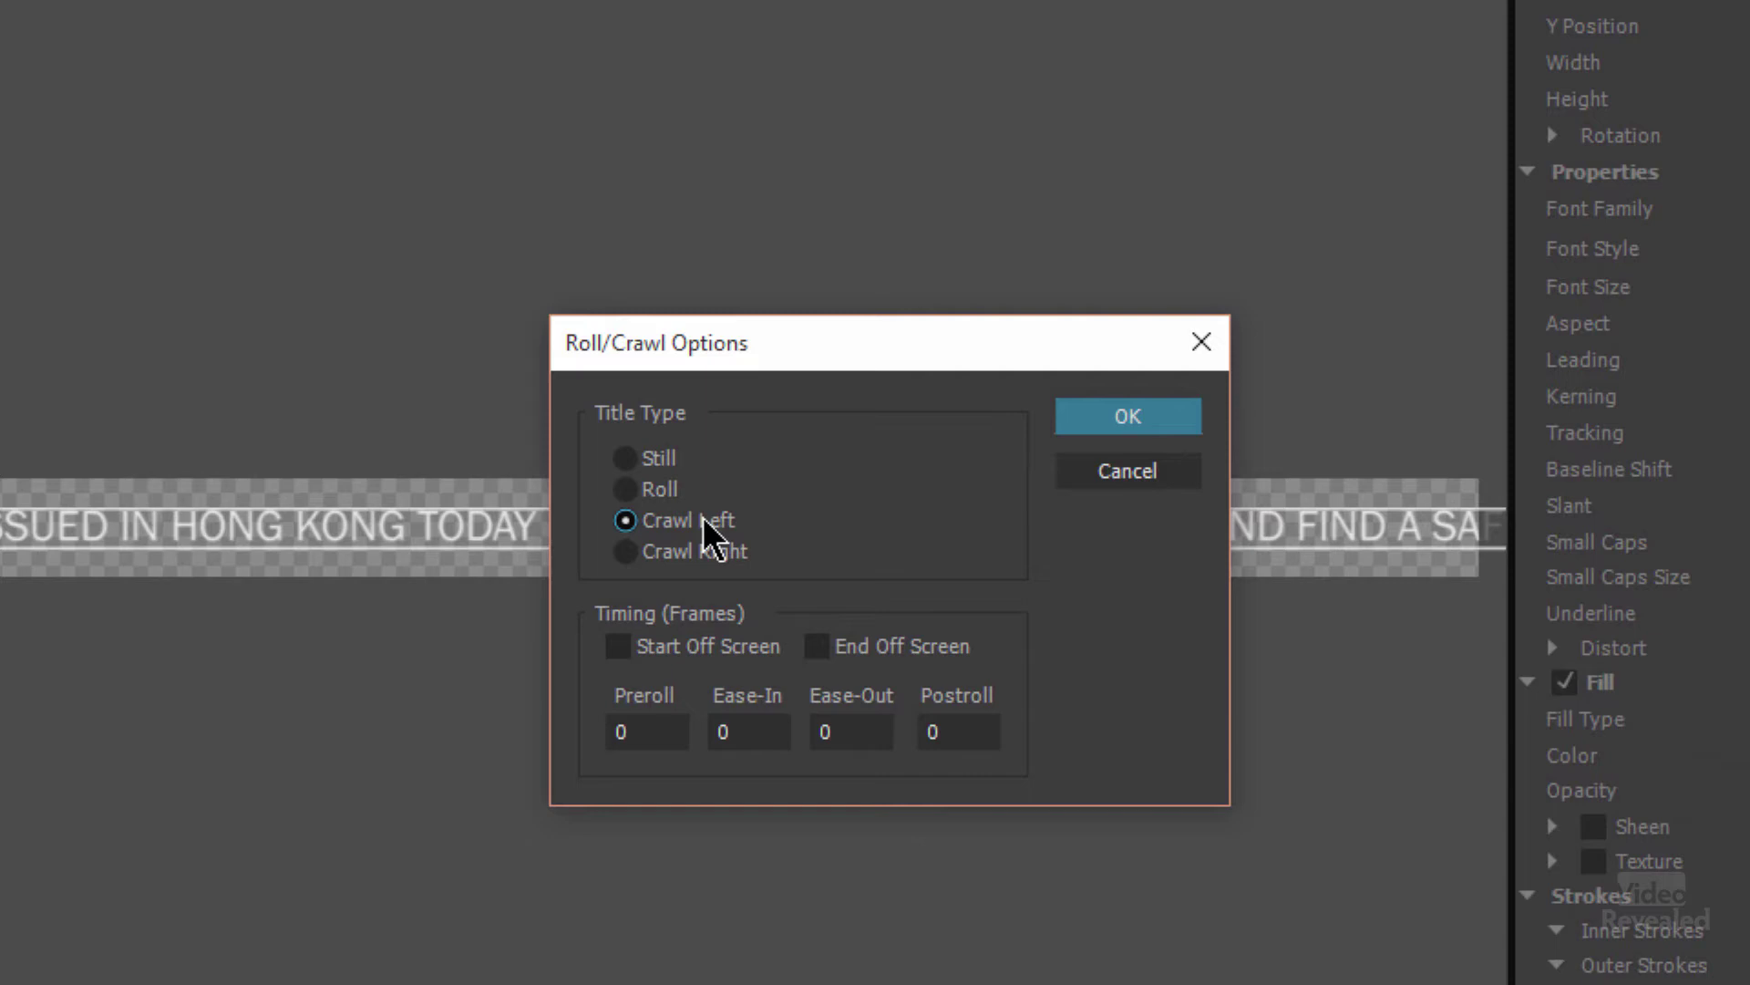
pyautogui.click(826, 653)
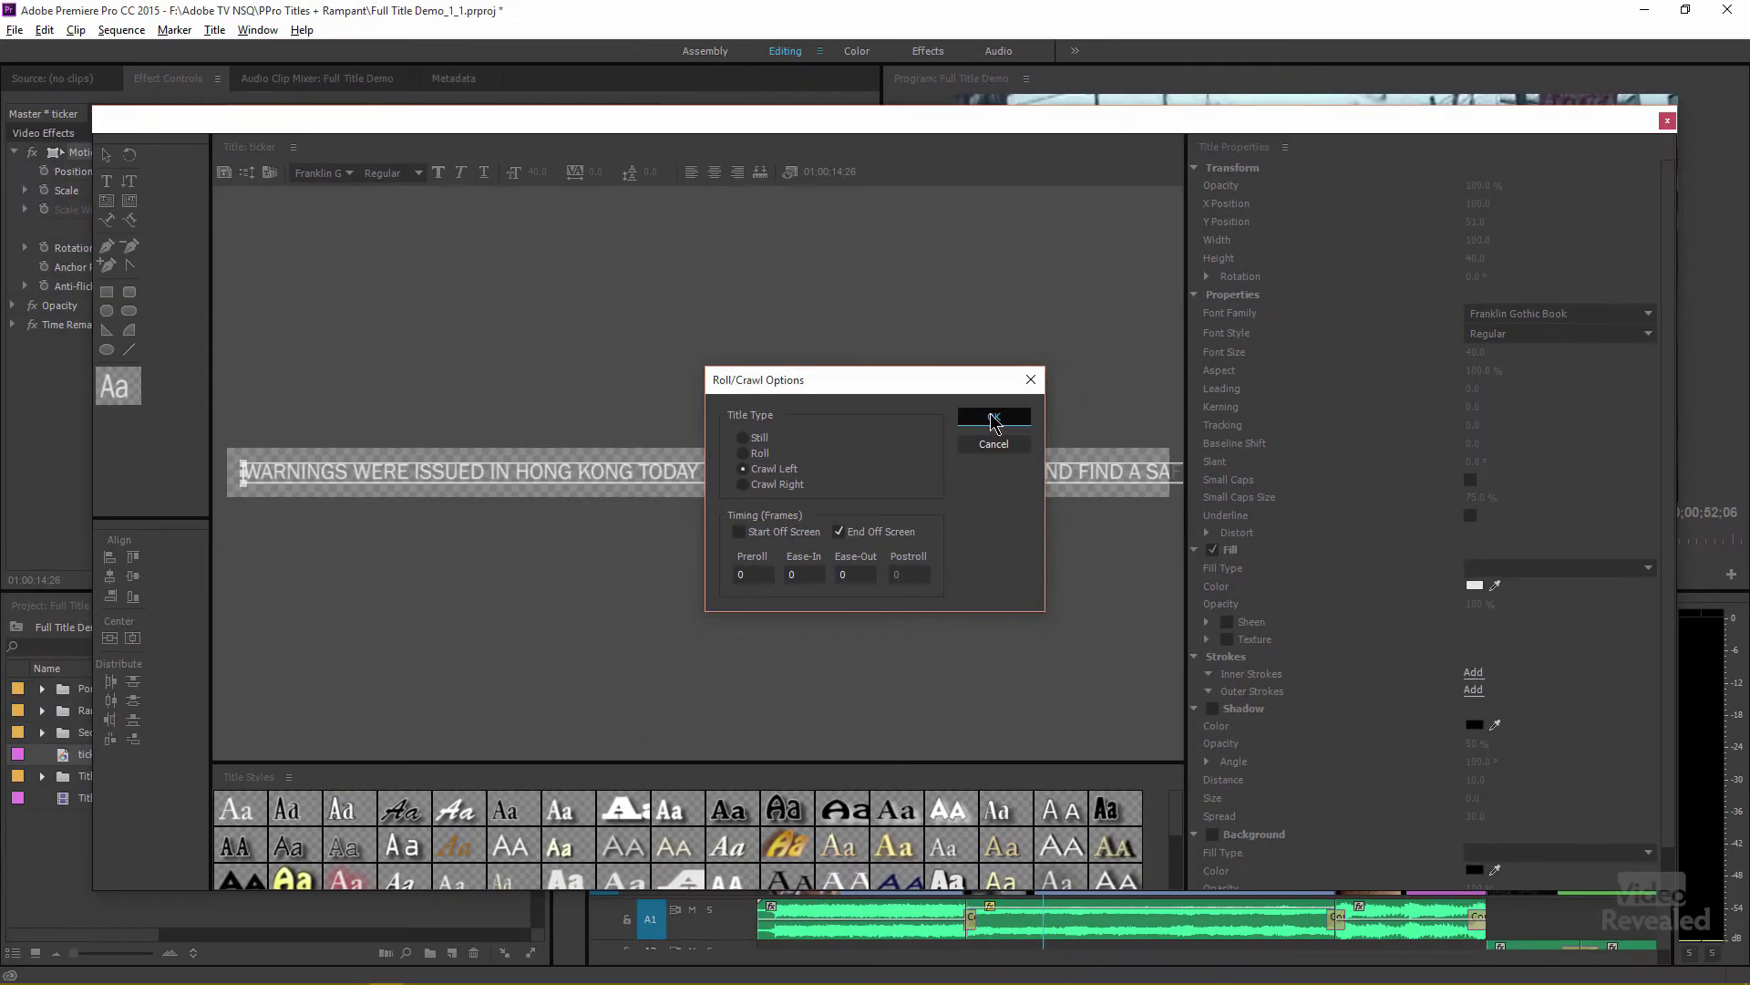
pyautogui.click(1061, 417)
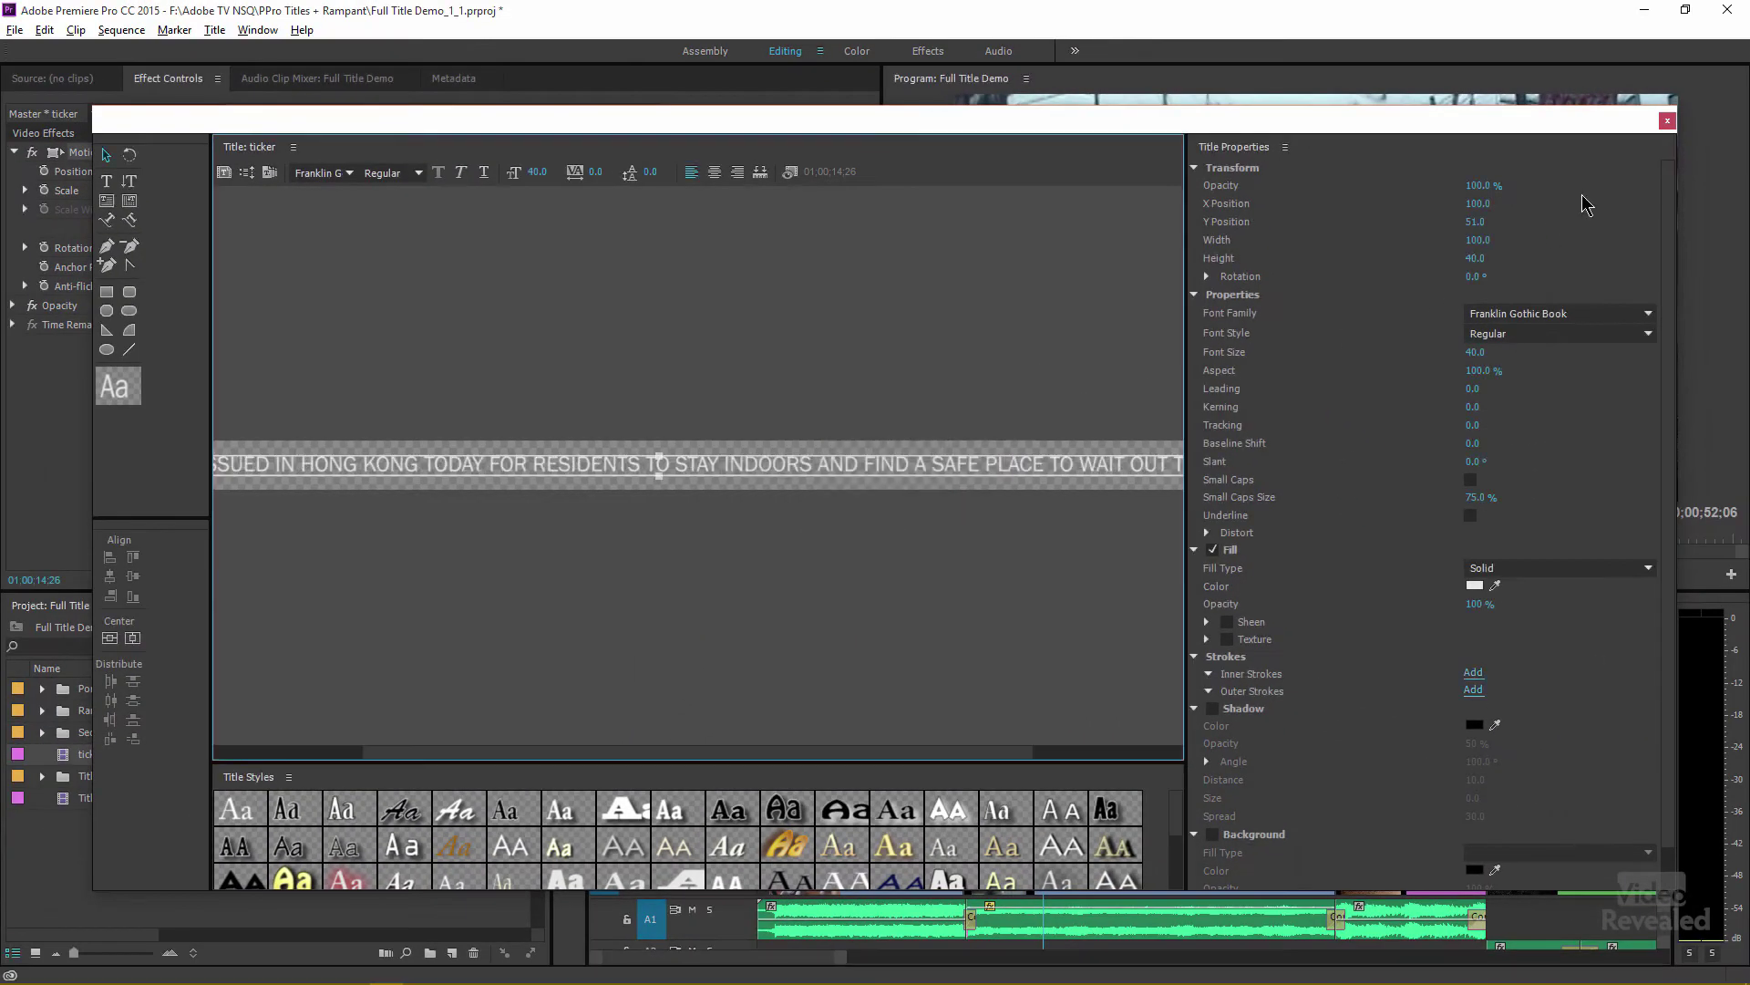
pyautogui.click(1668, 122)
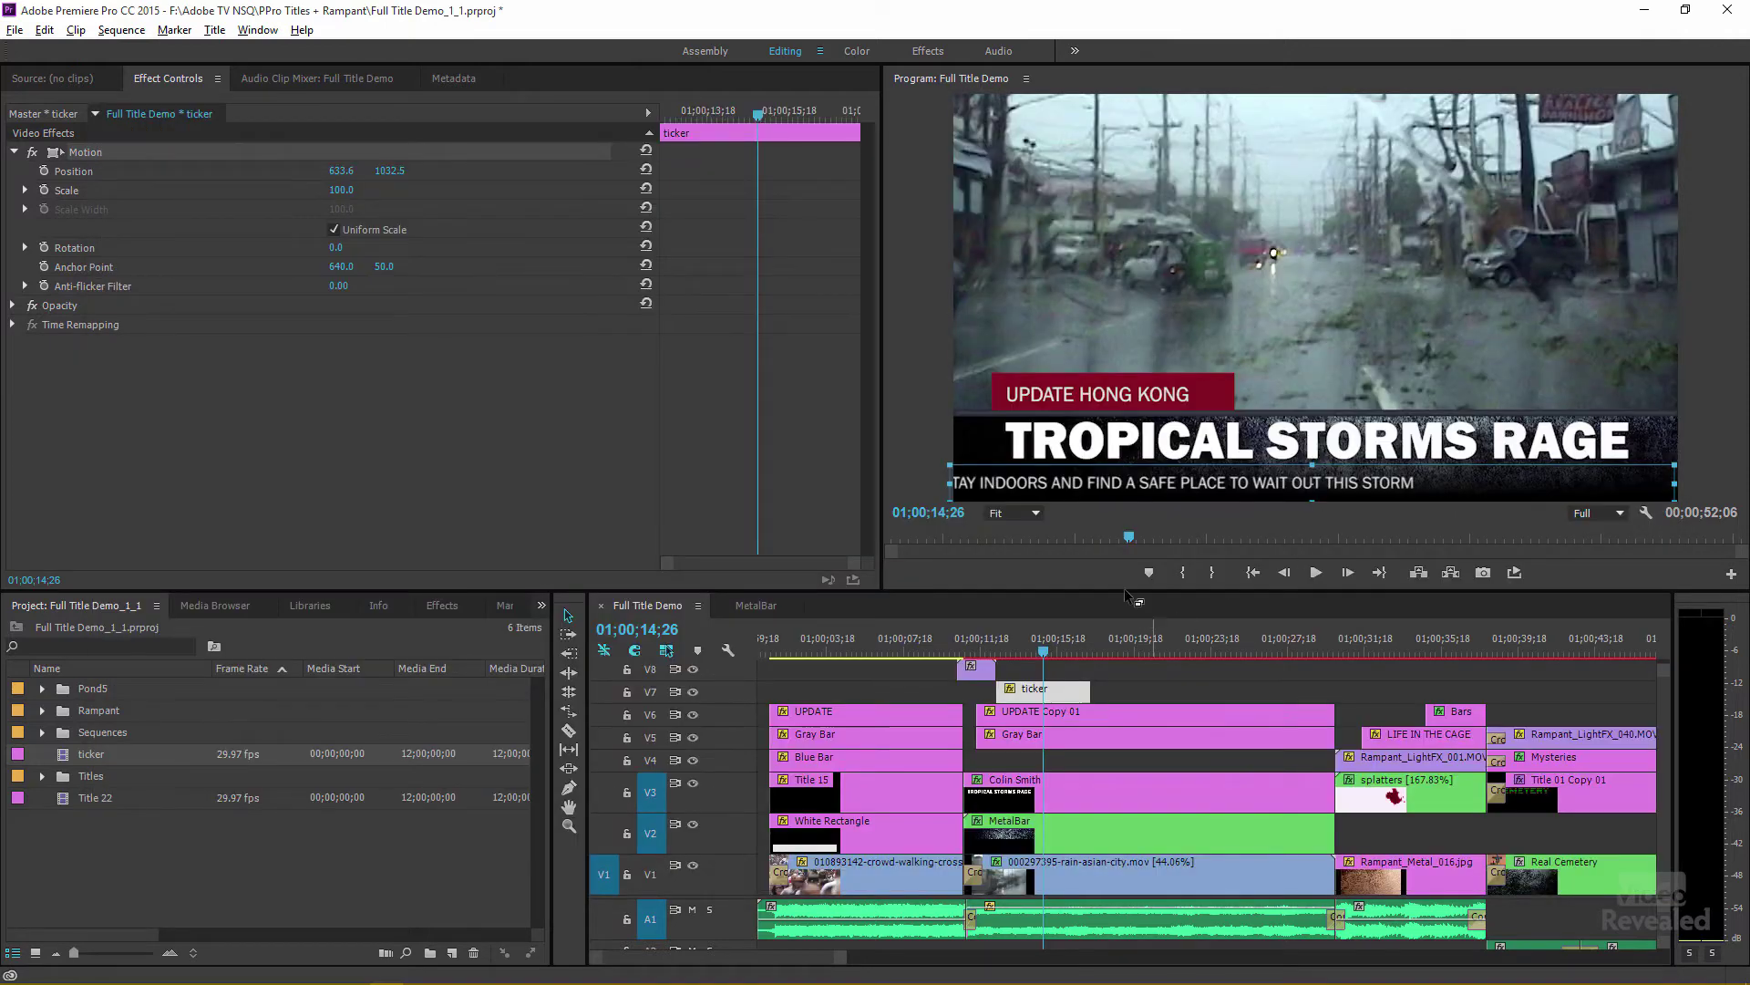
# Extend the ticker clip's end on V7 and replay to check the crawl timing.
pyautogui.moveTo(1042, 651); pyautogui.dragTo(1000, 653)
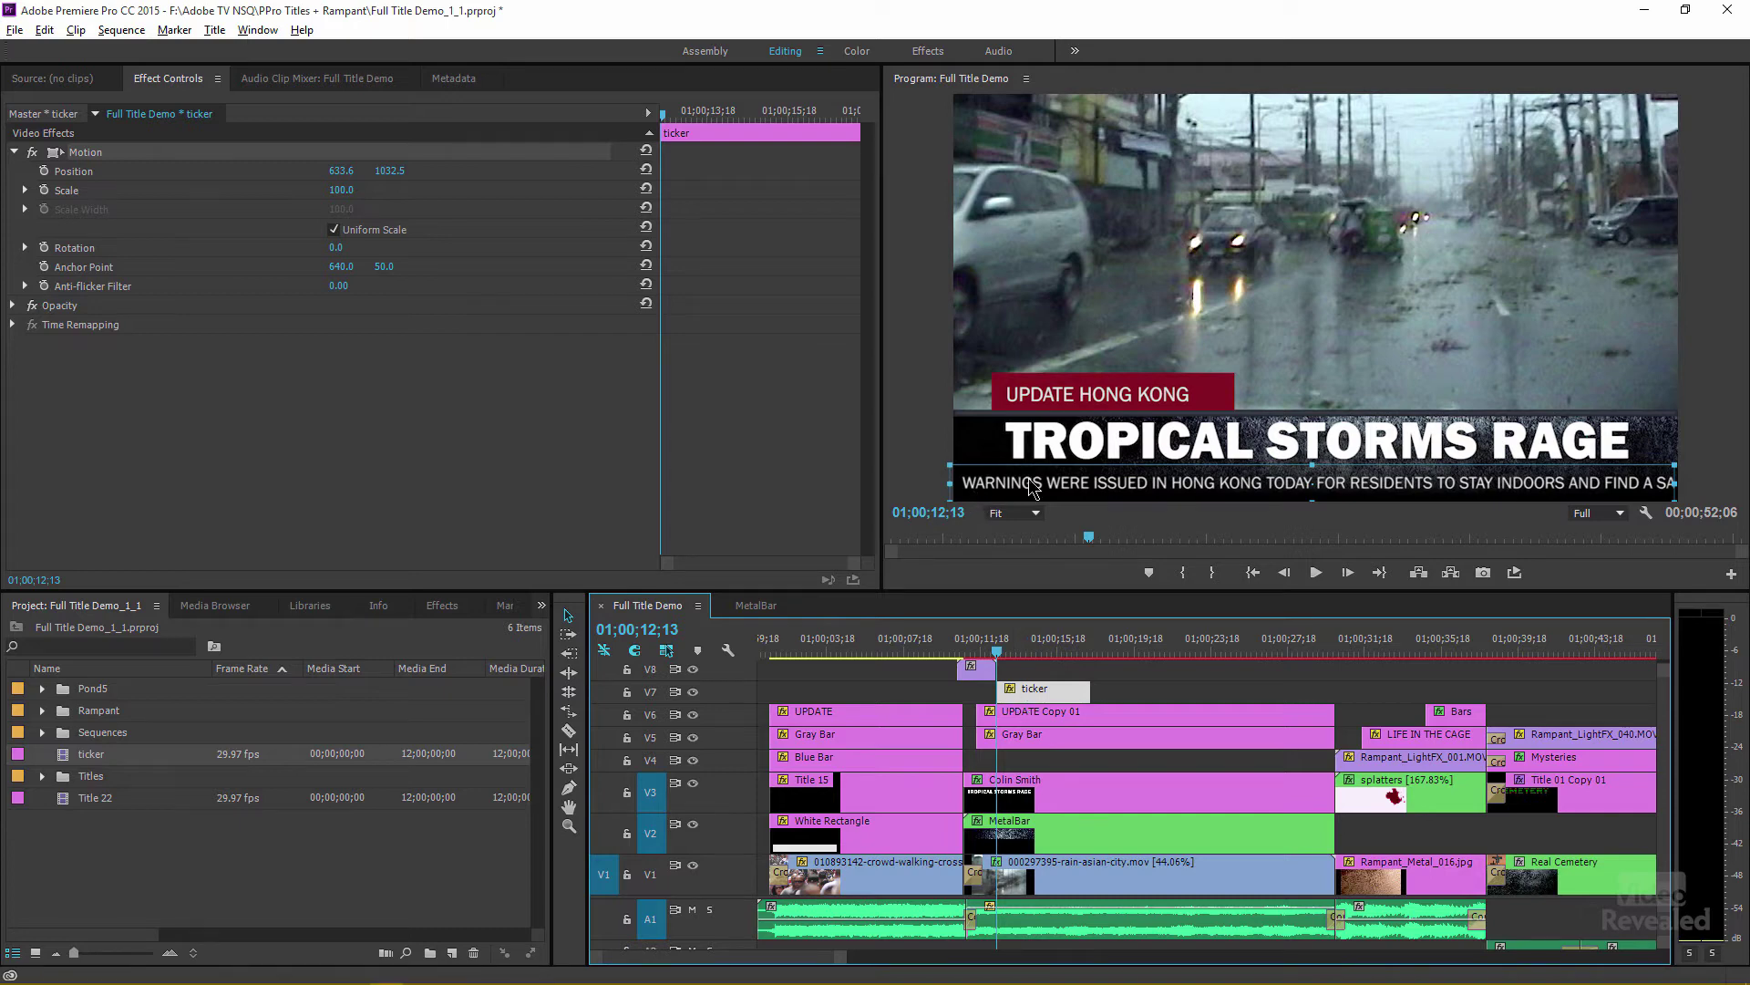
pyautogui.press('space')
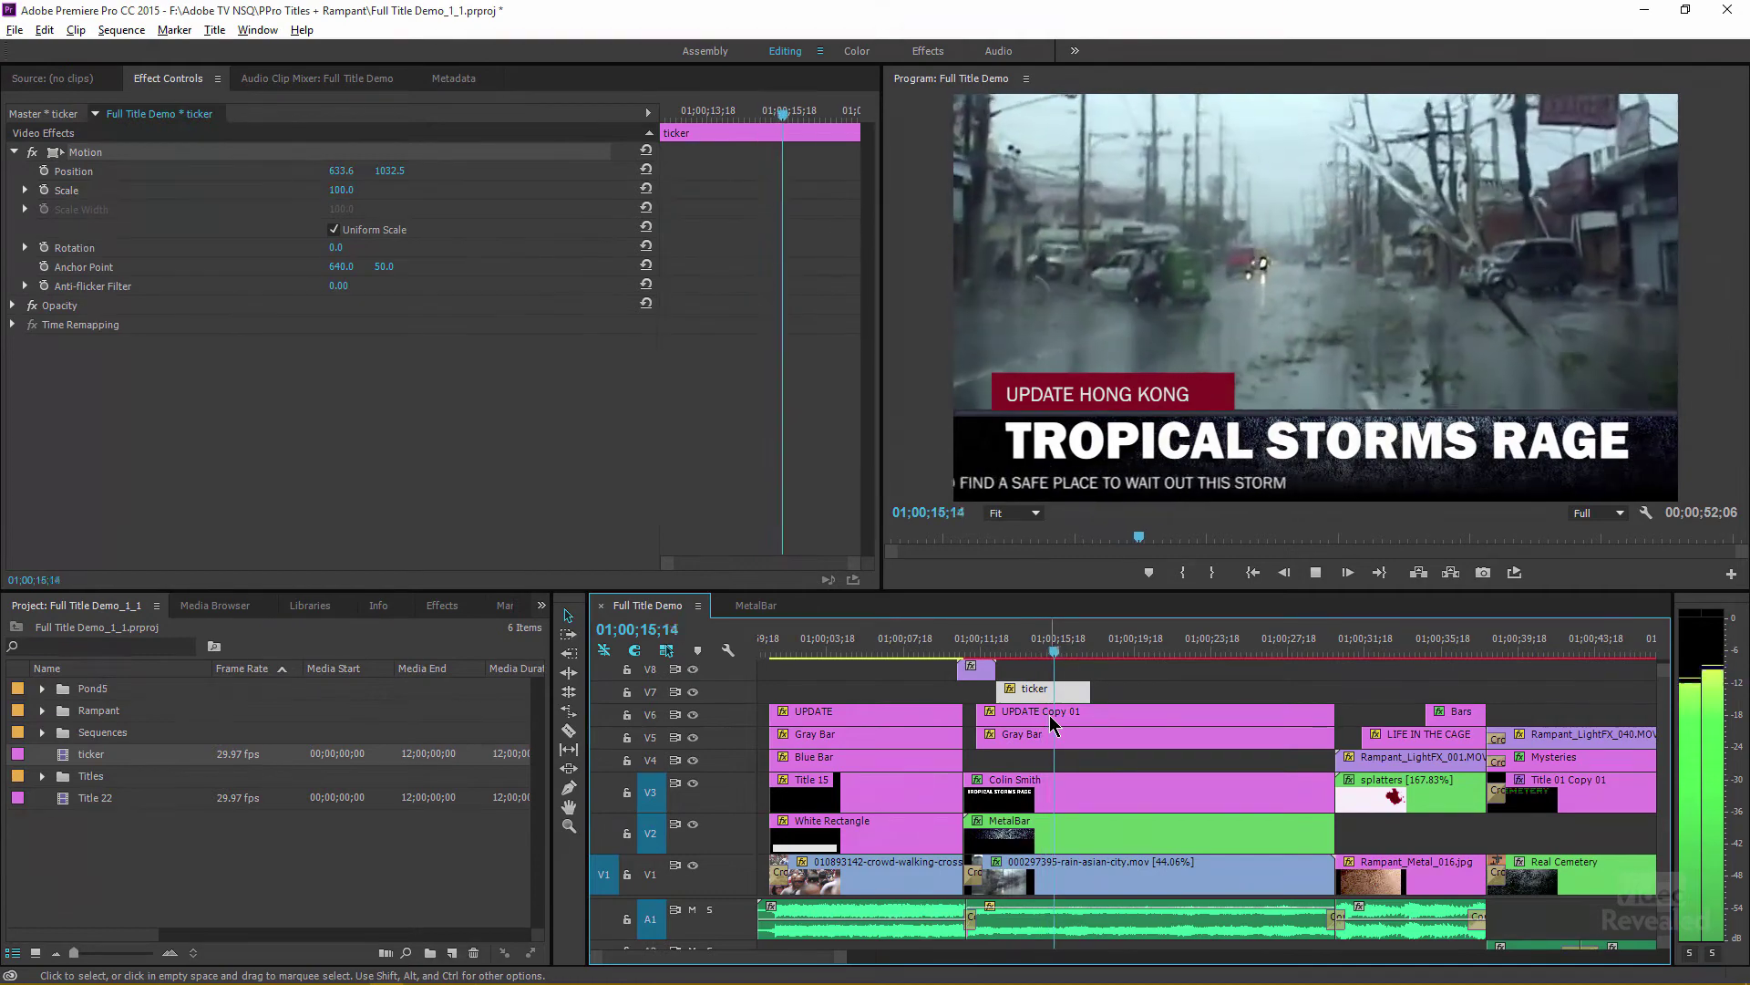
pyautogui.press('space')
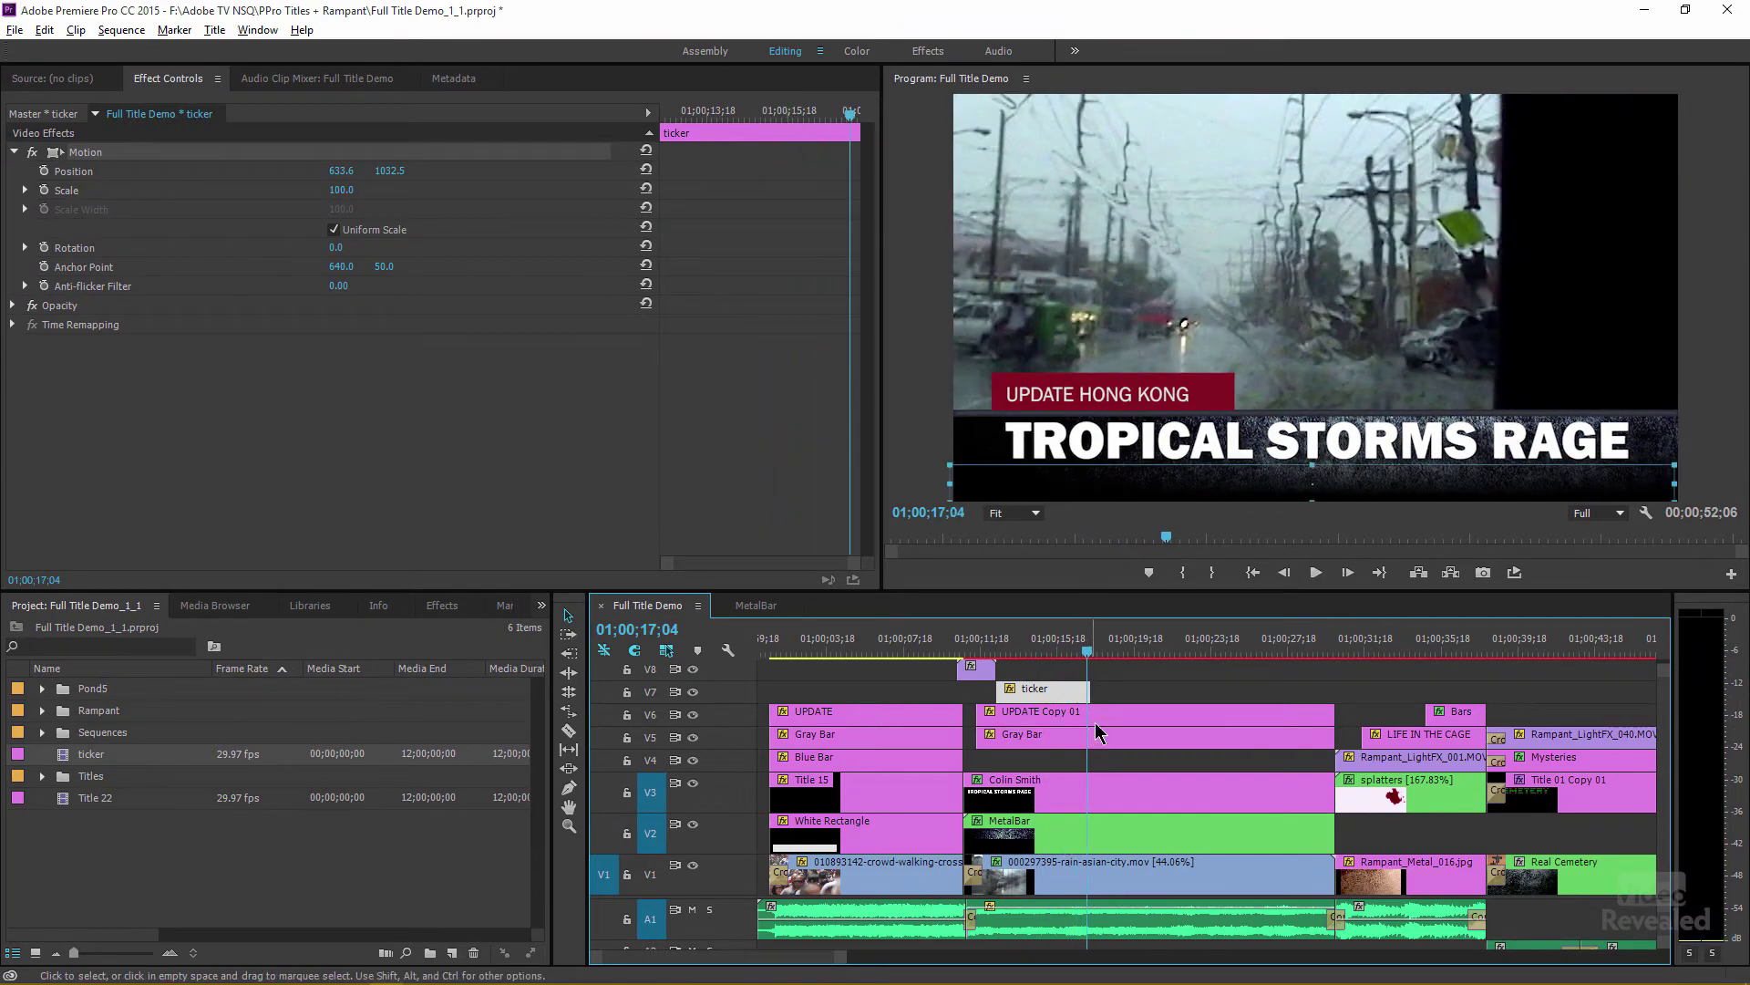
pyautogui.moveTo(1083, 690); pyautogui.dragTo(1305, 690)
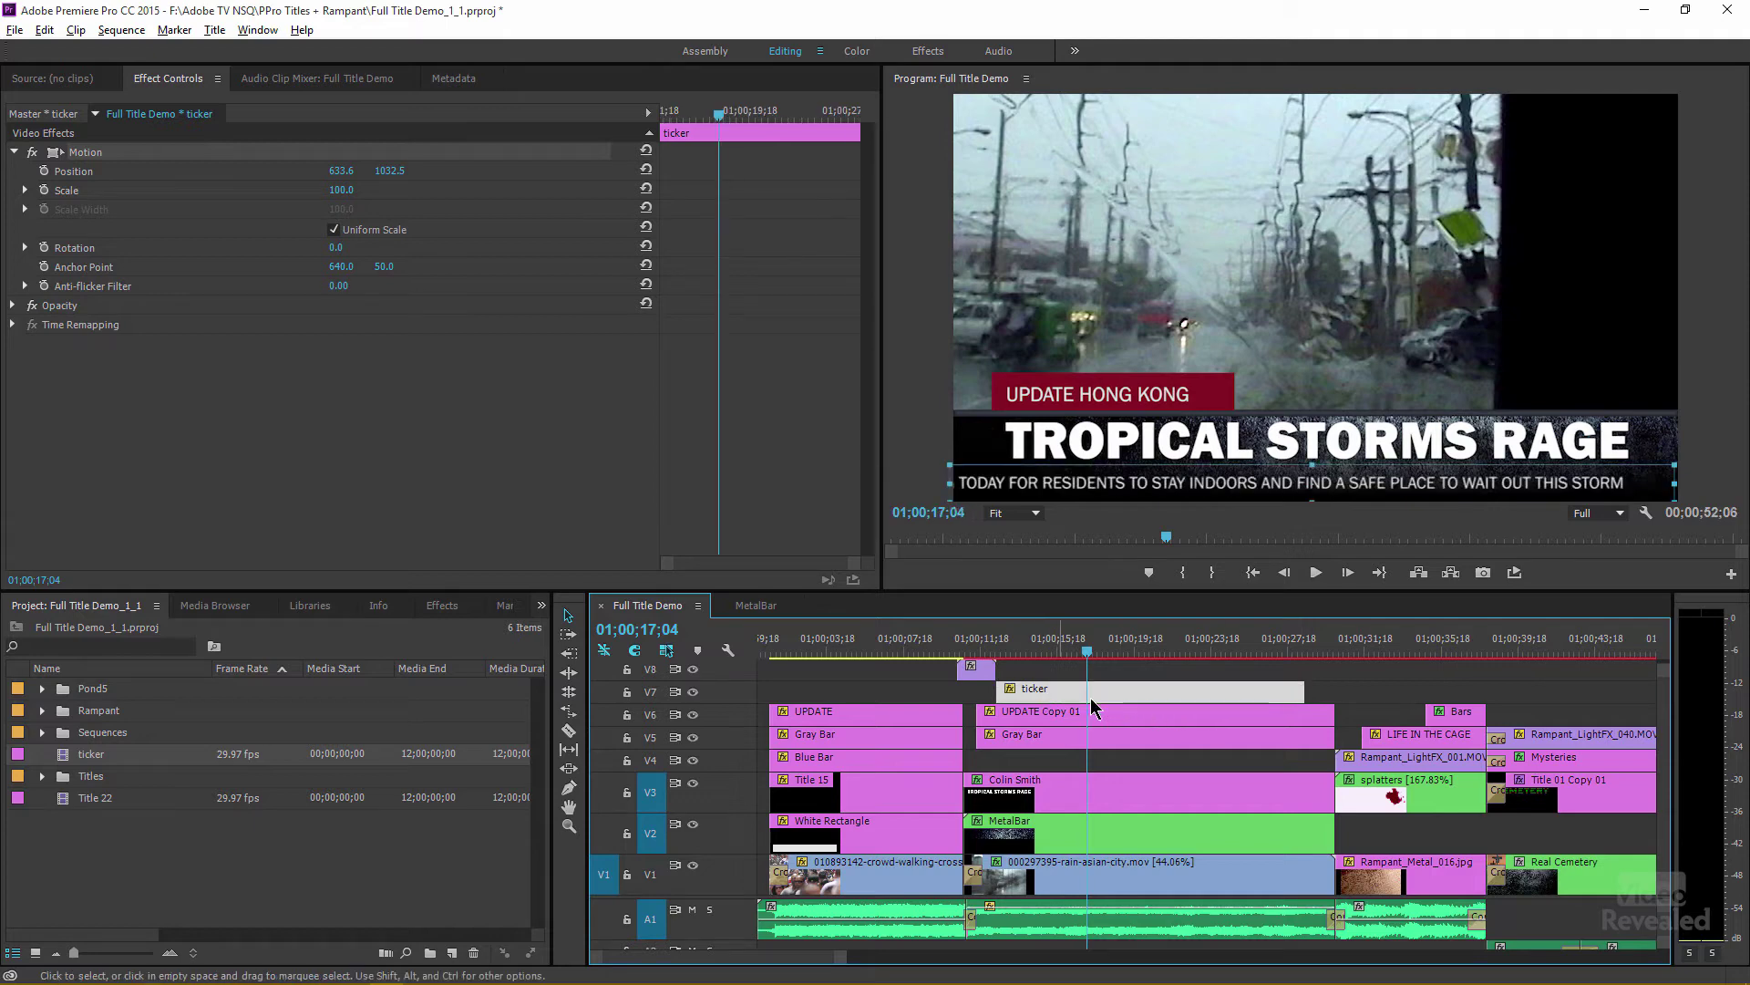
pyautogui.moveTo(1297, 689); pyautogui.dragTo(1295, 689)
pyautogui.press('space')
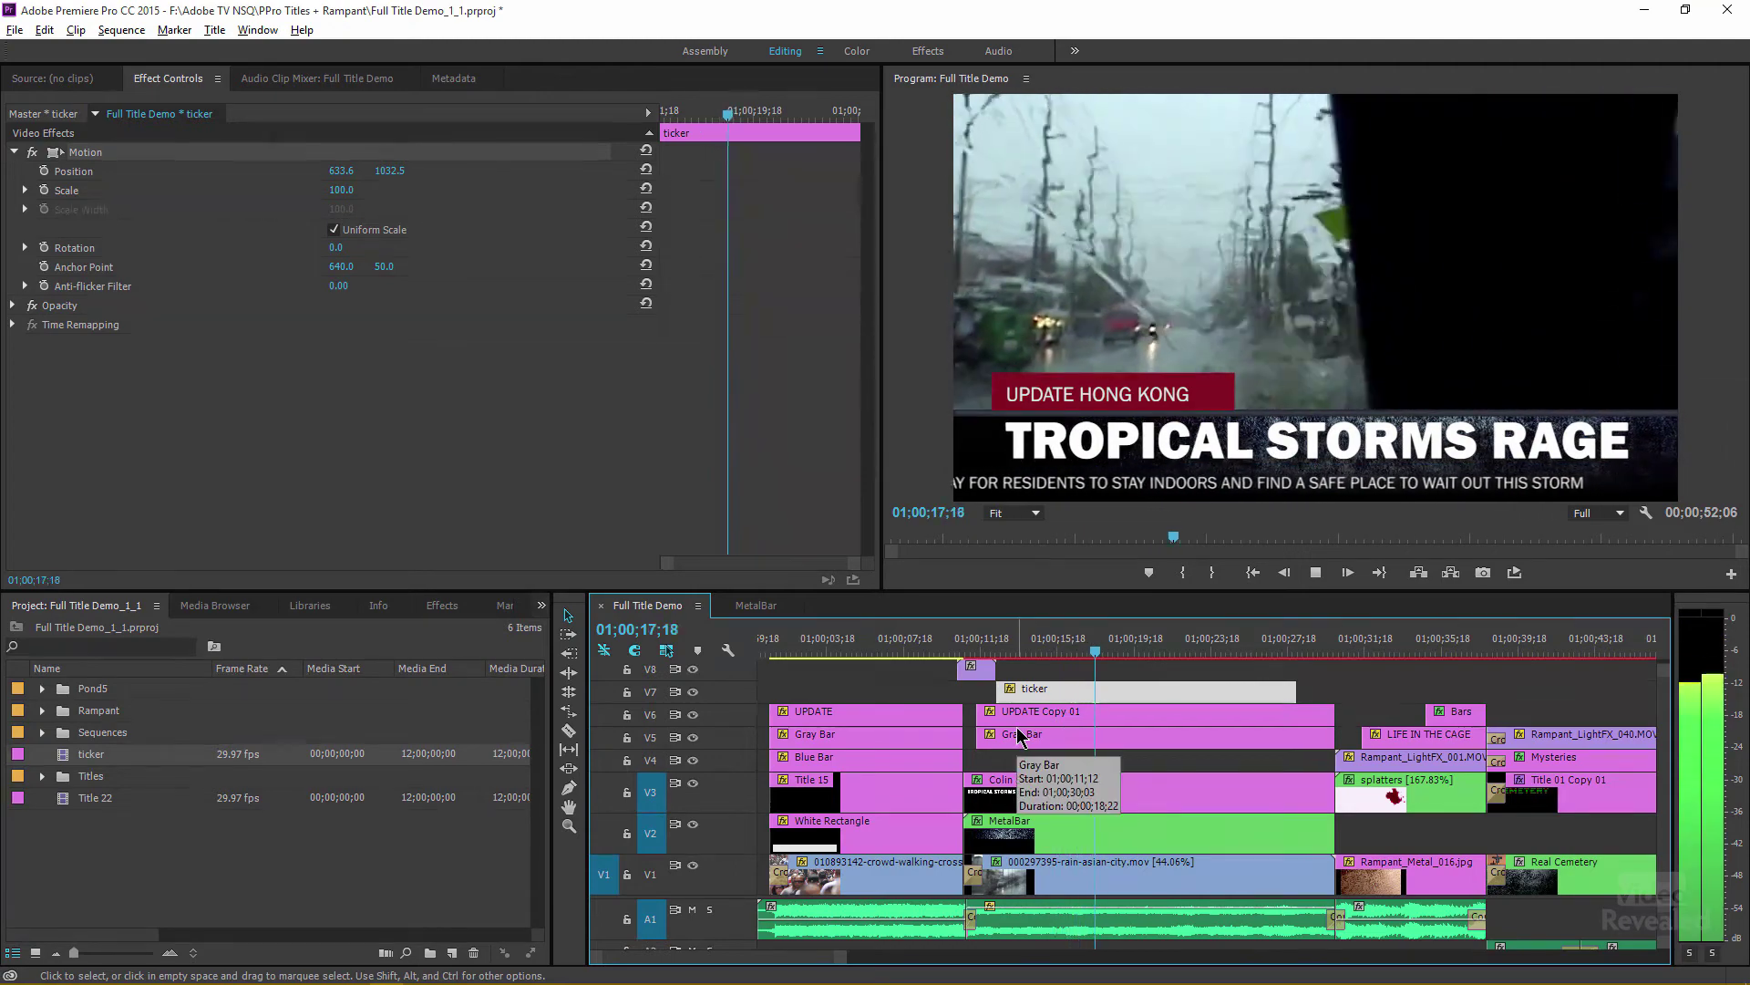
pyautogui.click(994, 649)
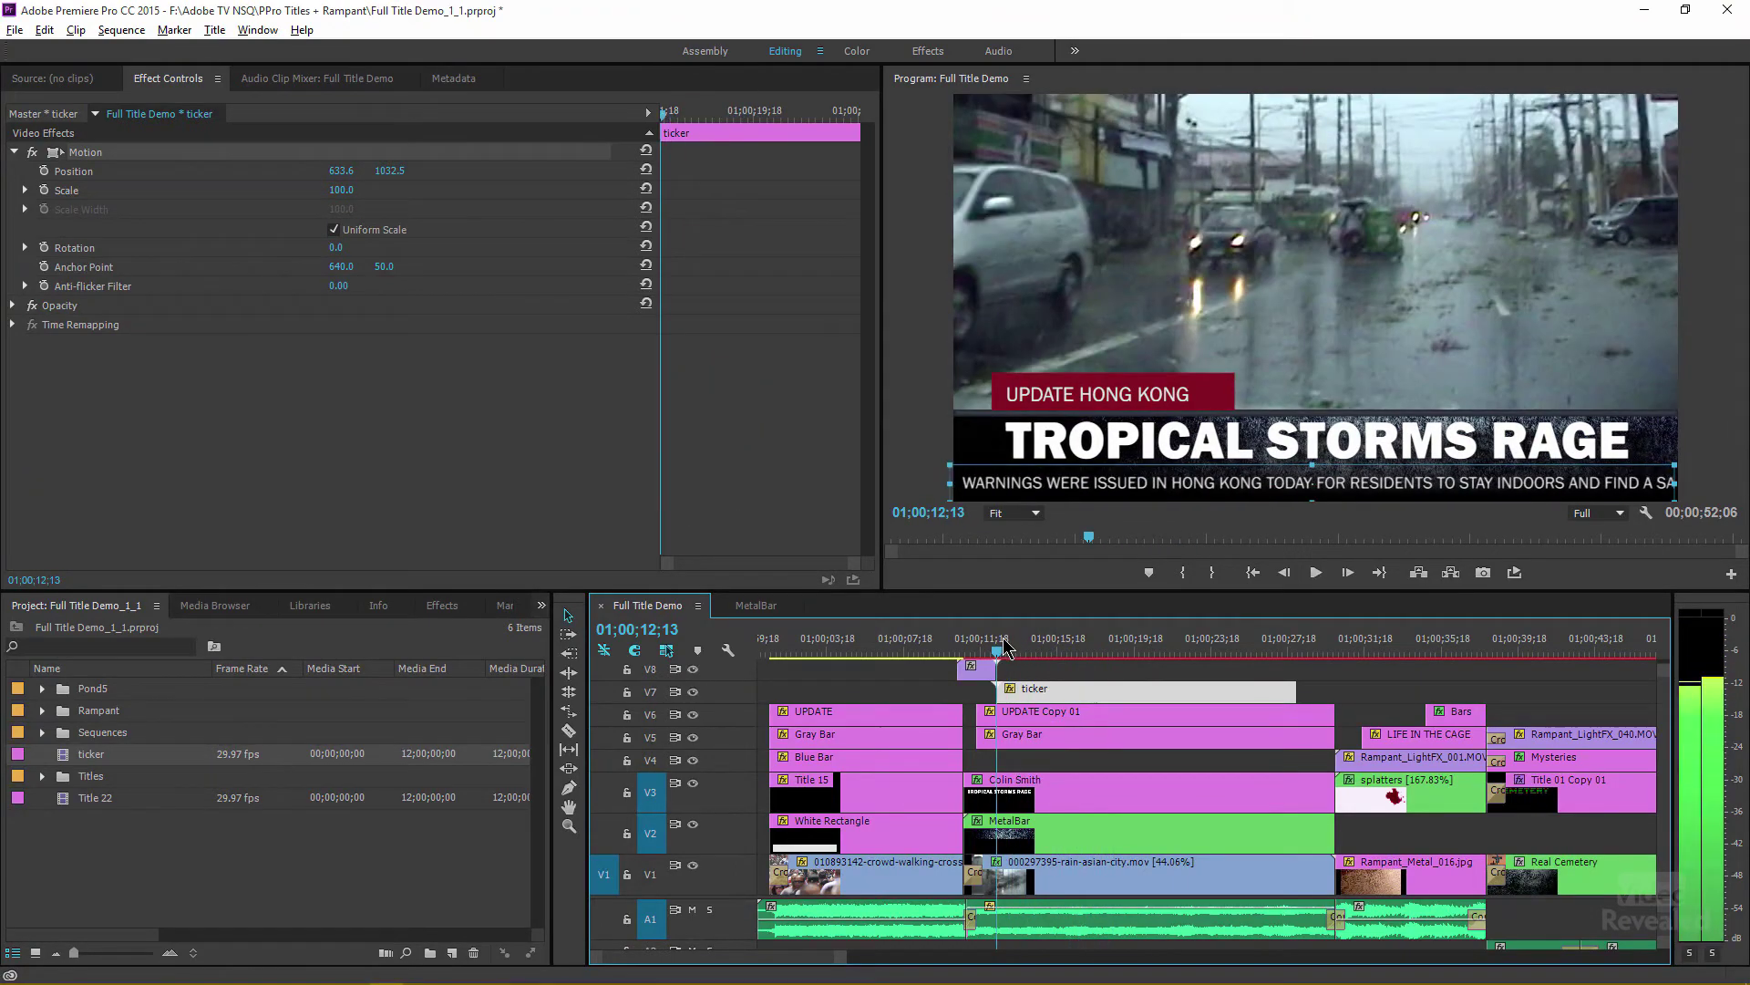
# Enable Start Off Screen for the ticker crawl and play back its entrance.
pyautogui.doubleClick(1043, 690)
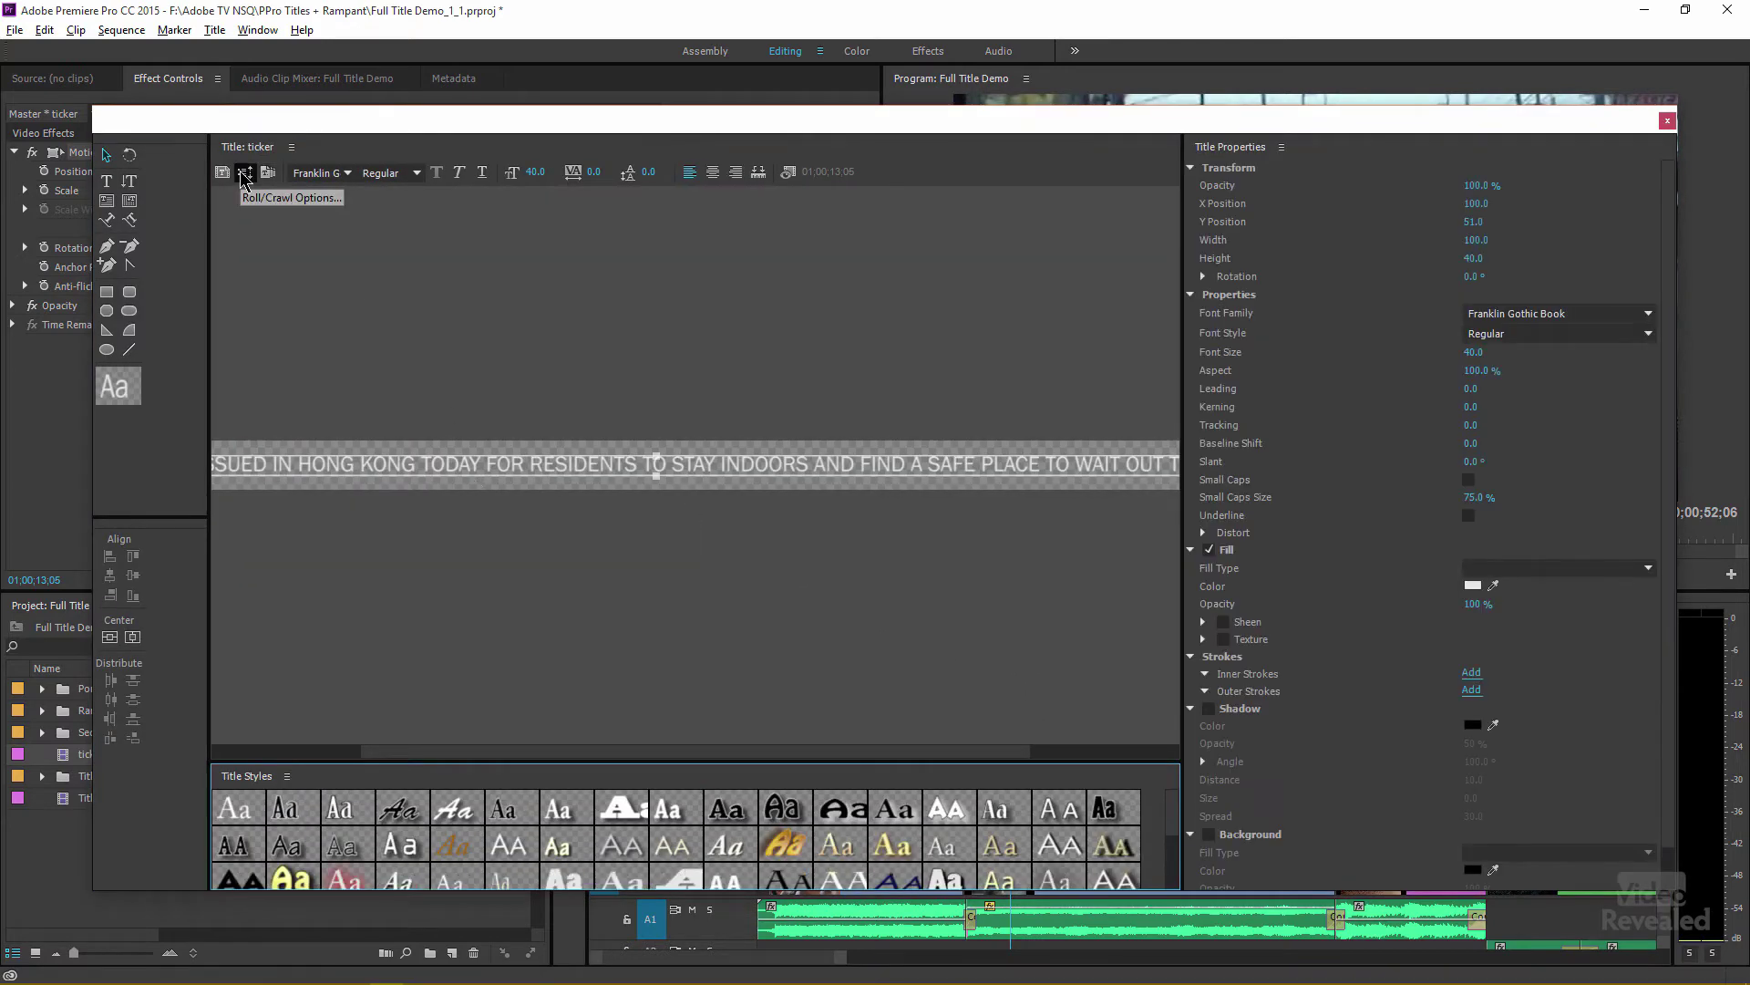
pyautogui.click(246, 173)
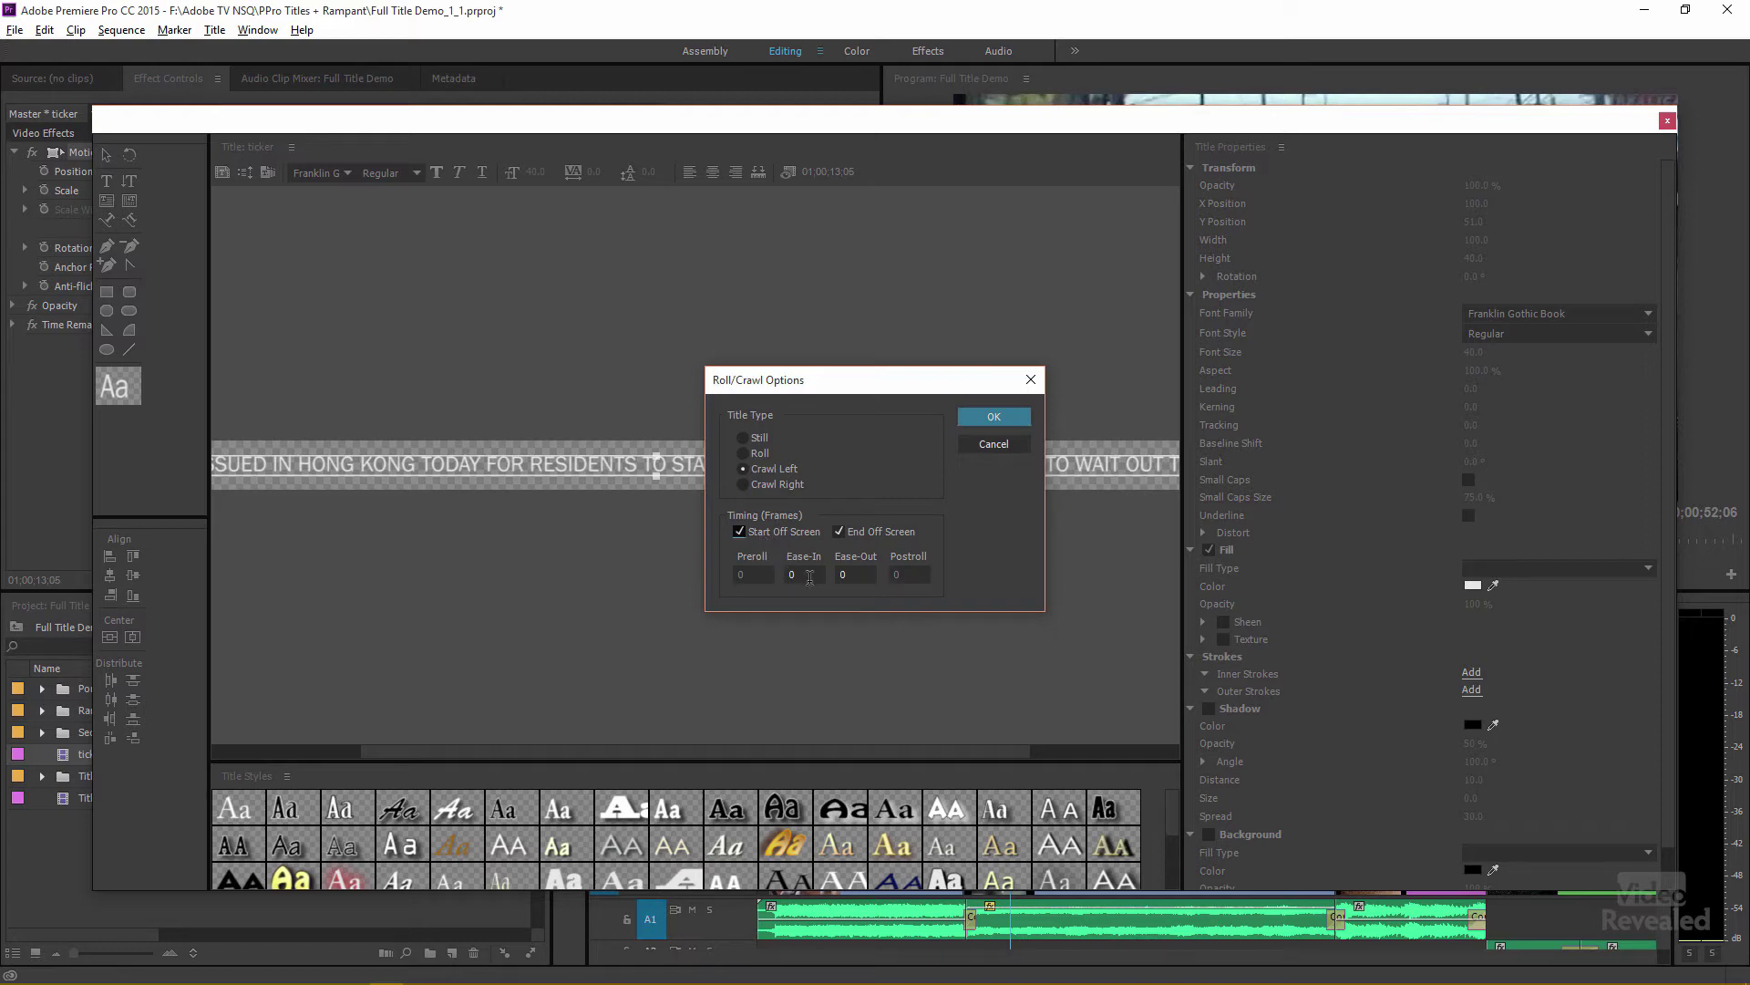
pyautogui.click(995, 417)
pyautogui.click(1668, 122)
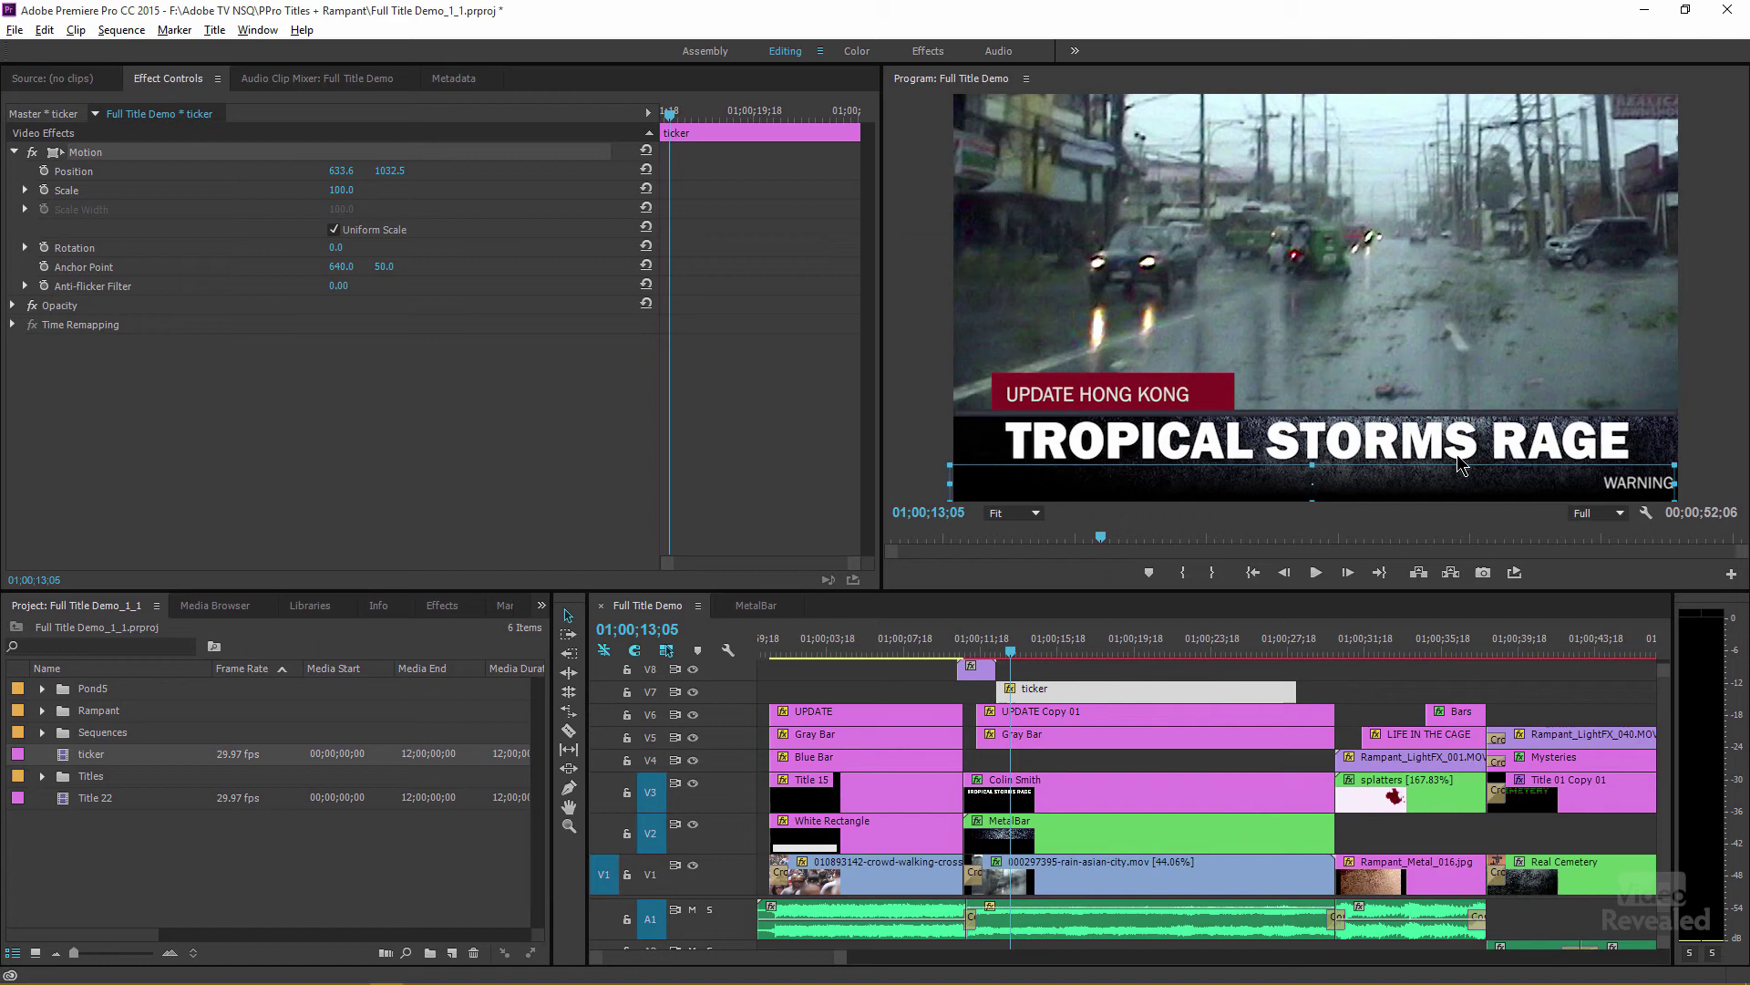
pyautogui.press('space')
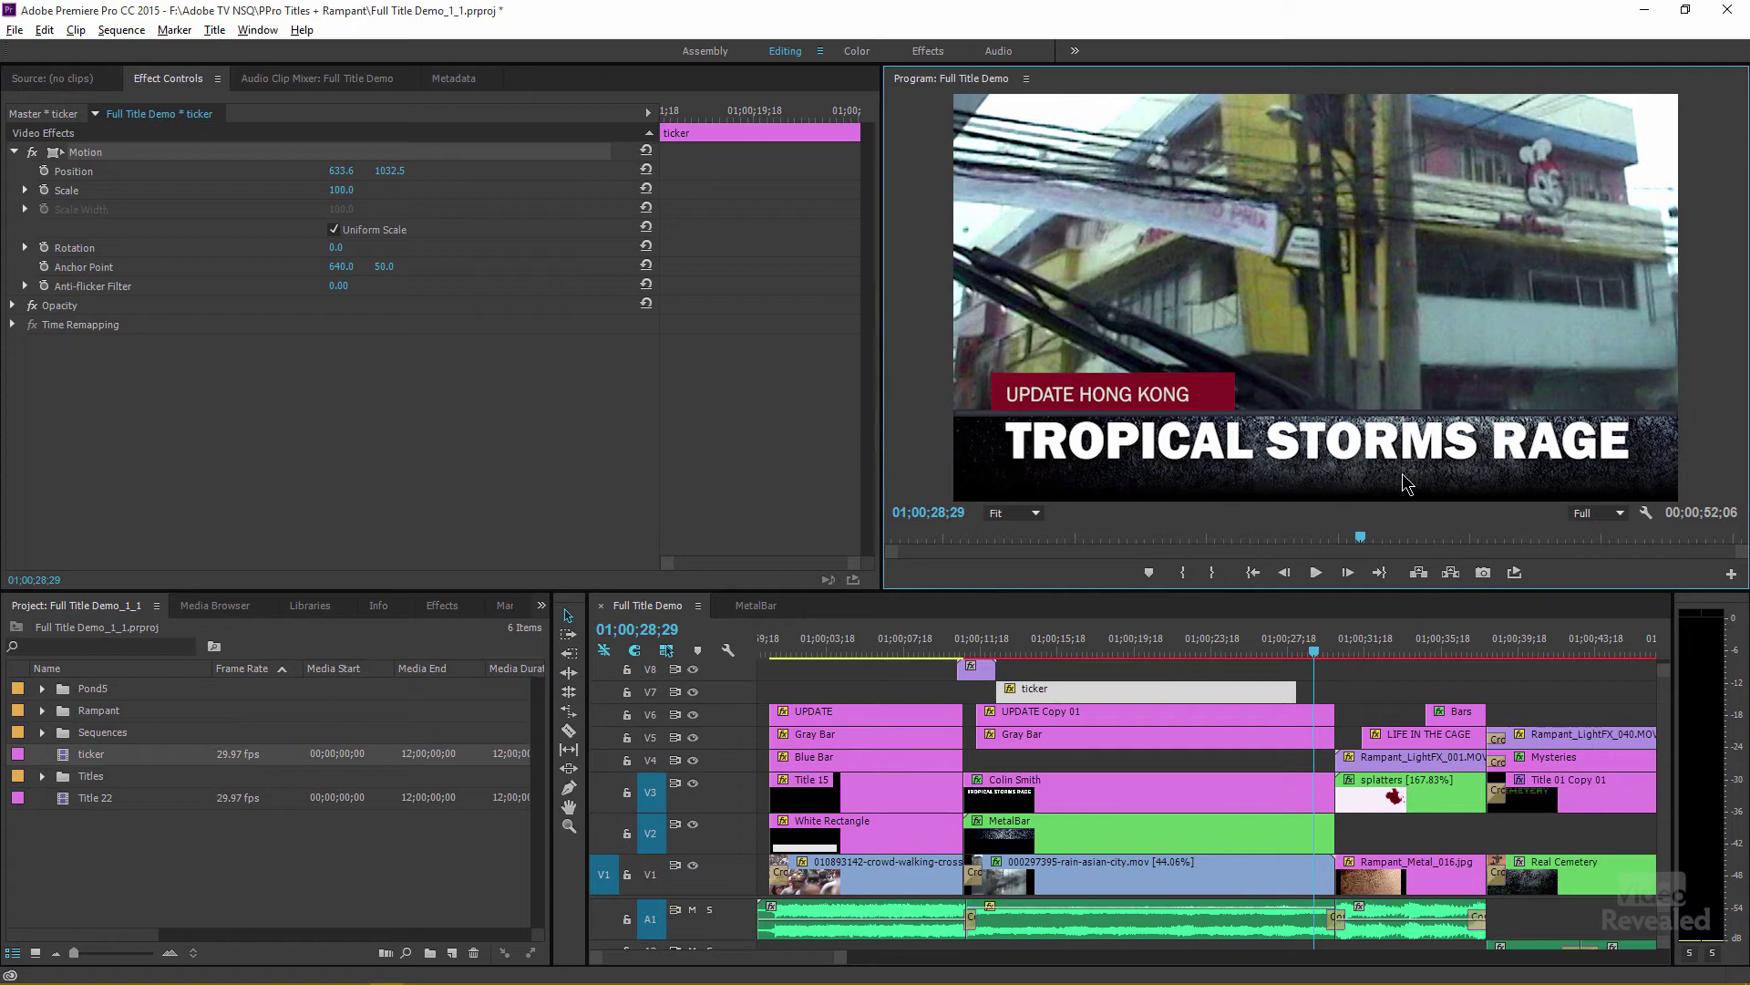
pyautogui.click(1059, 829)
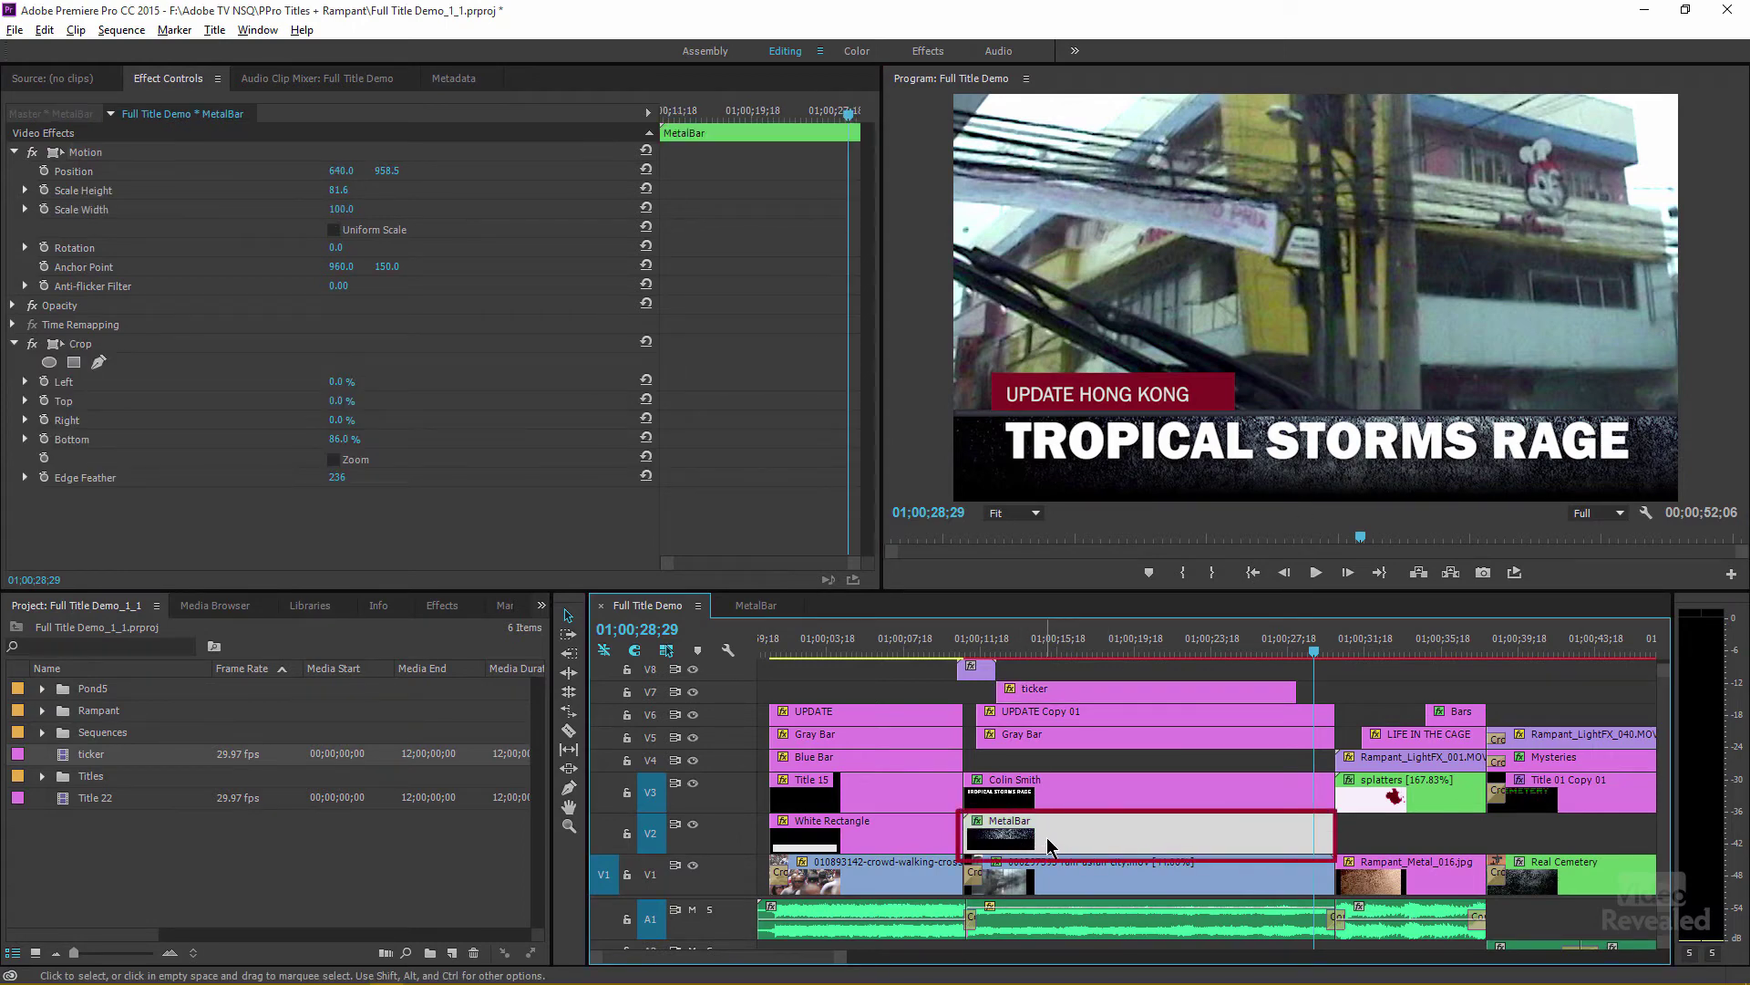
# Open the MetalBar nest and hide its V3 and V2 textures, leaving V1's mottled texture.
pyautogui.doubleClick(1069, 848)
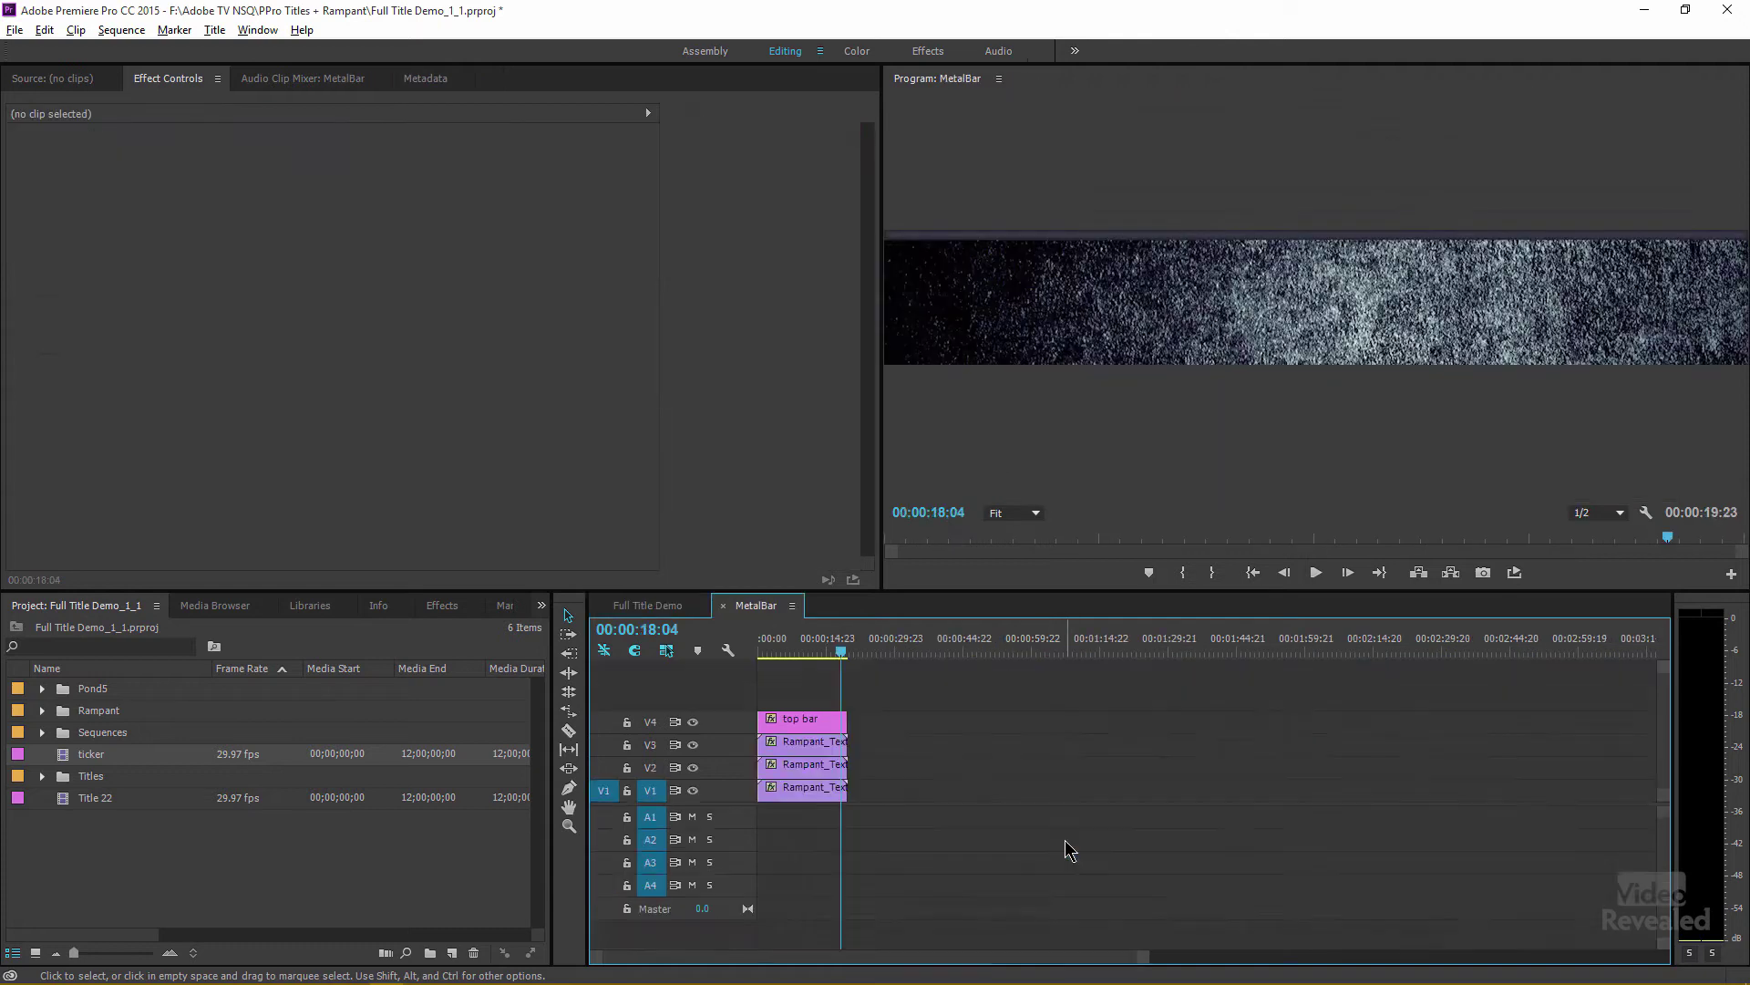
pyautogui.press('\\')
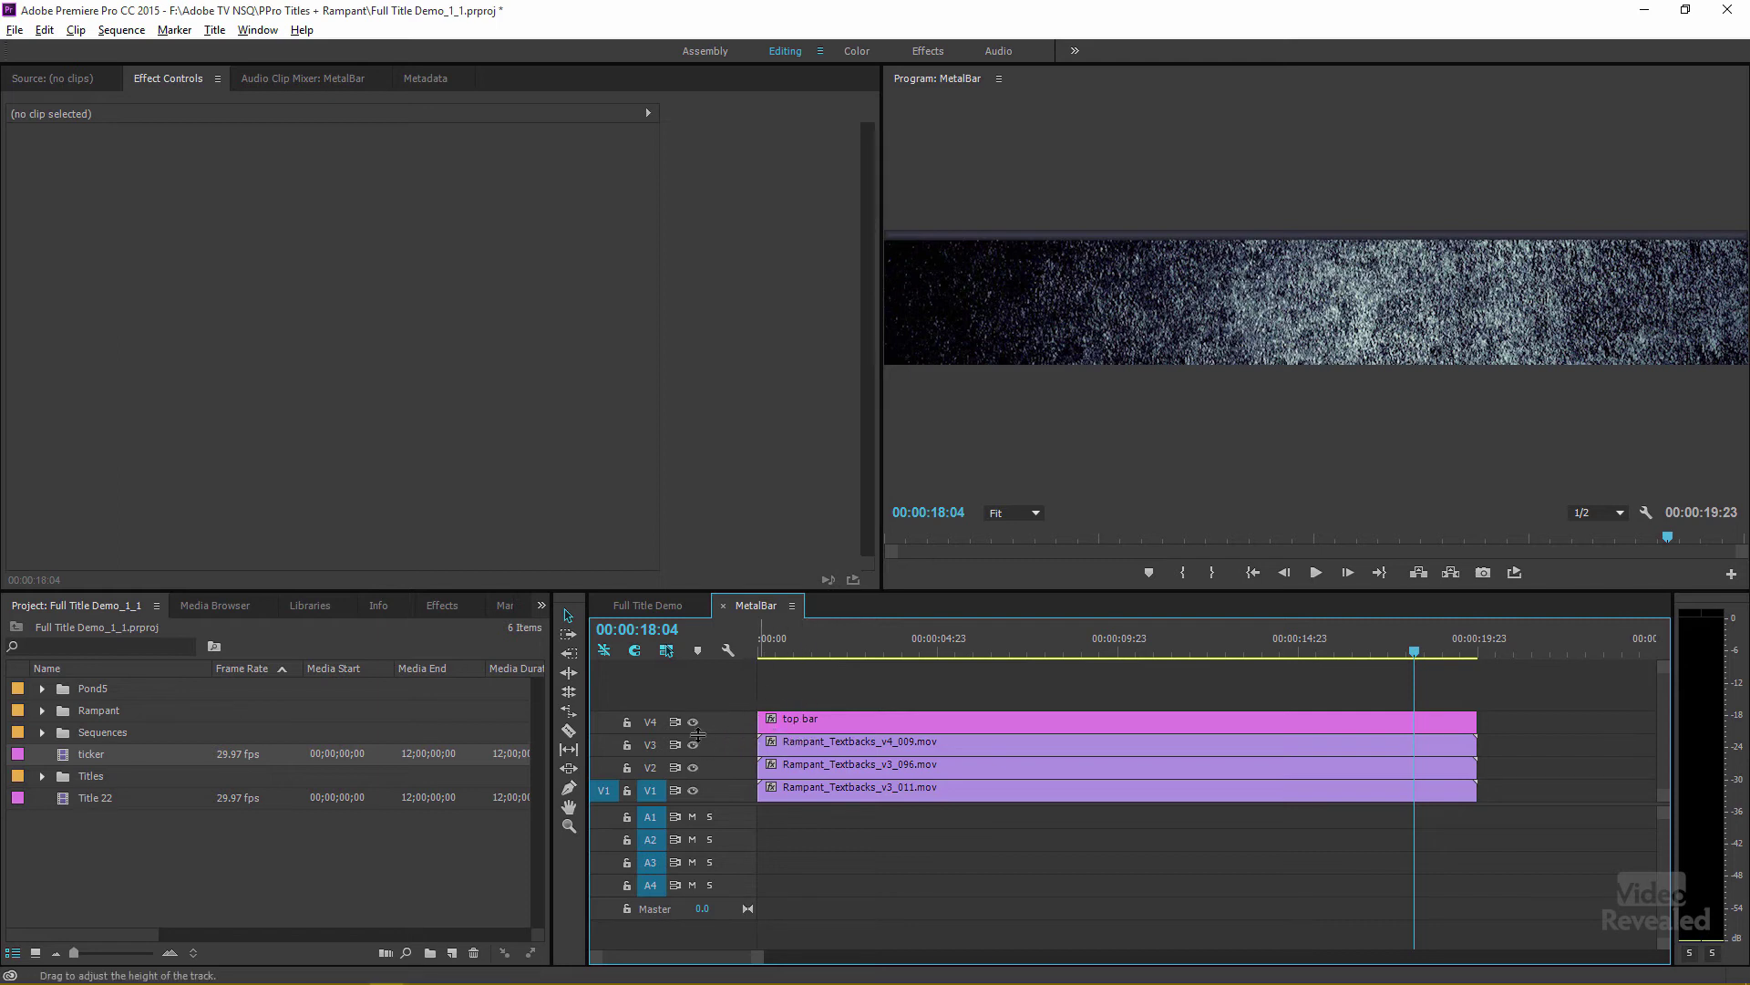
pyautogui.moveTo(783, 649); pyautogui.dragTo(795, 650)
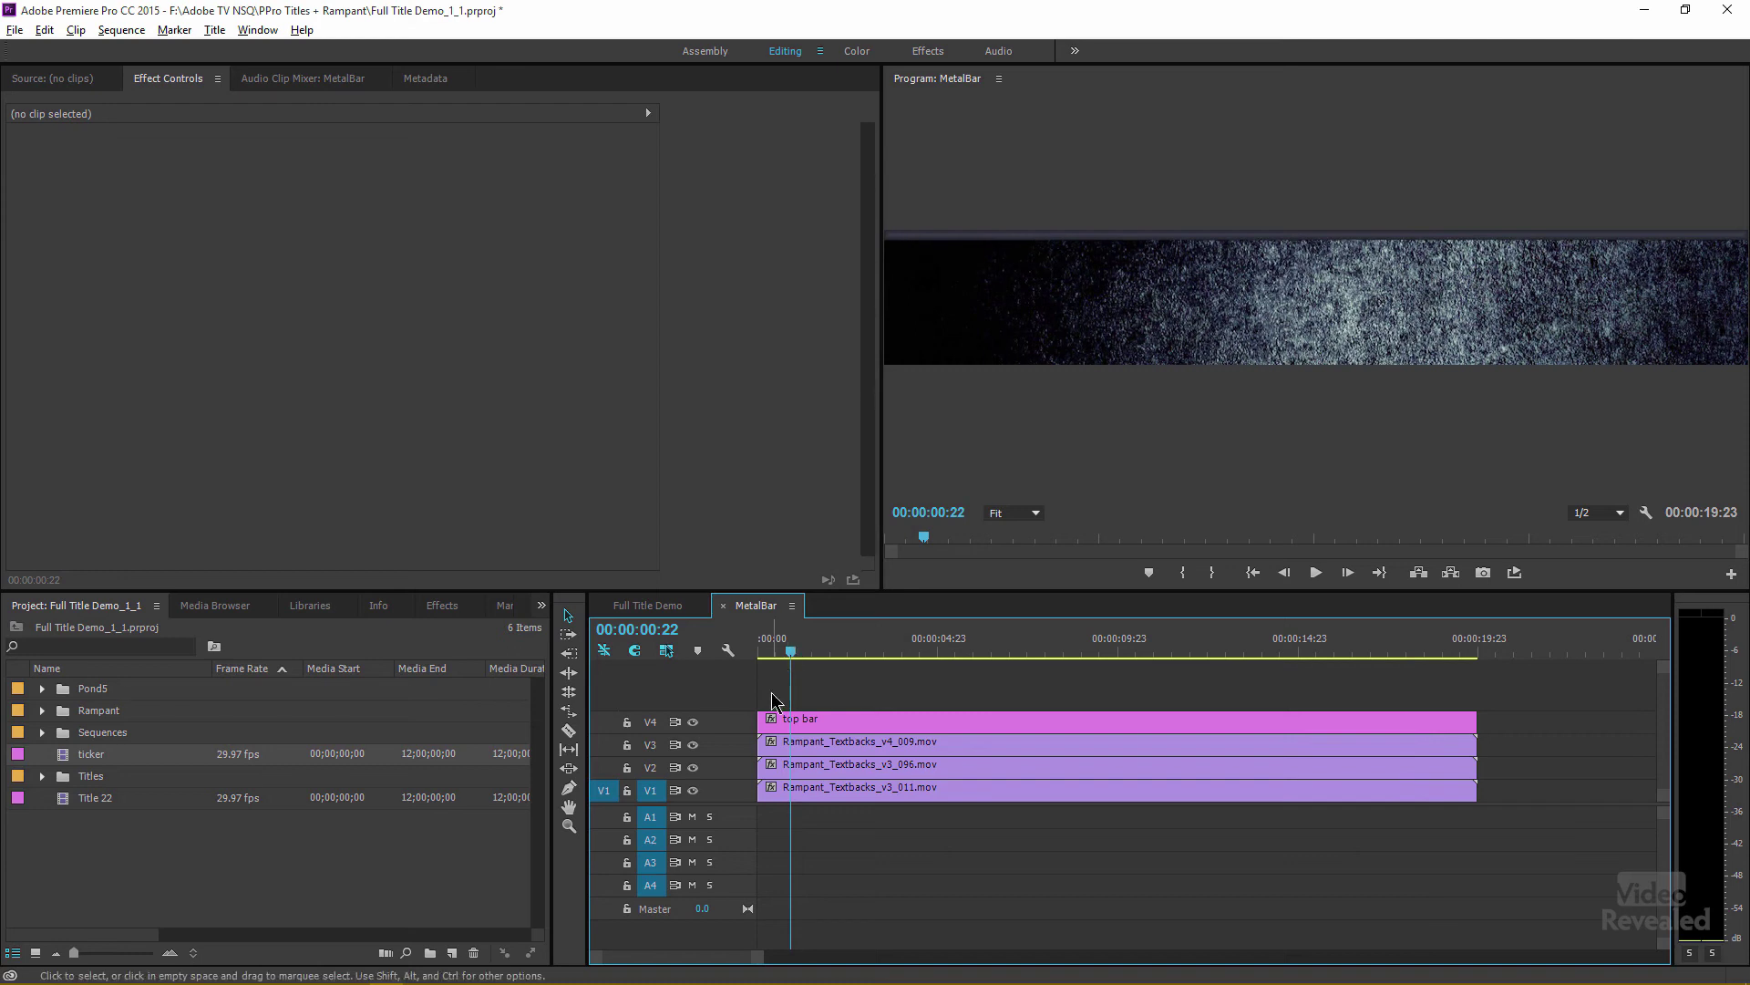
pyautogui.click(693, 721)
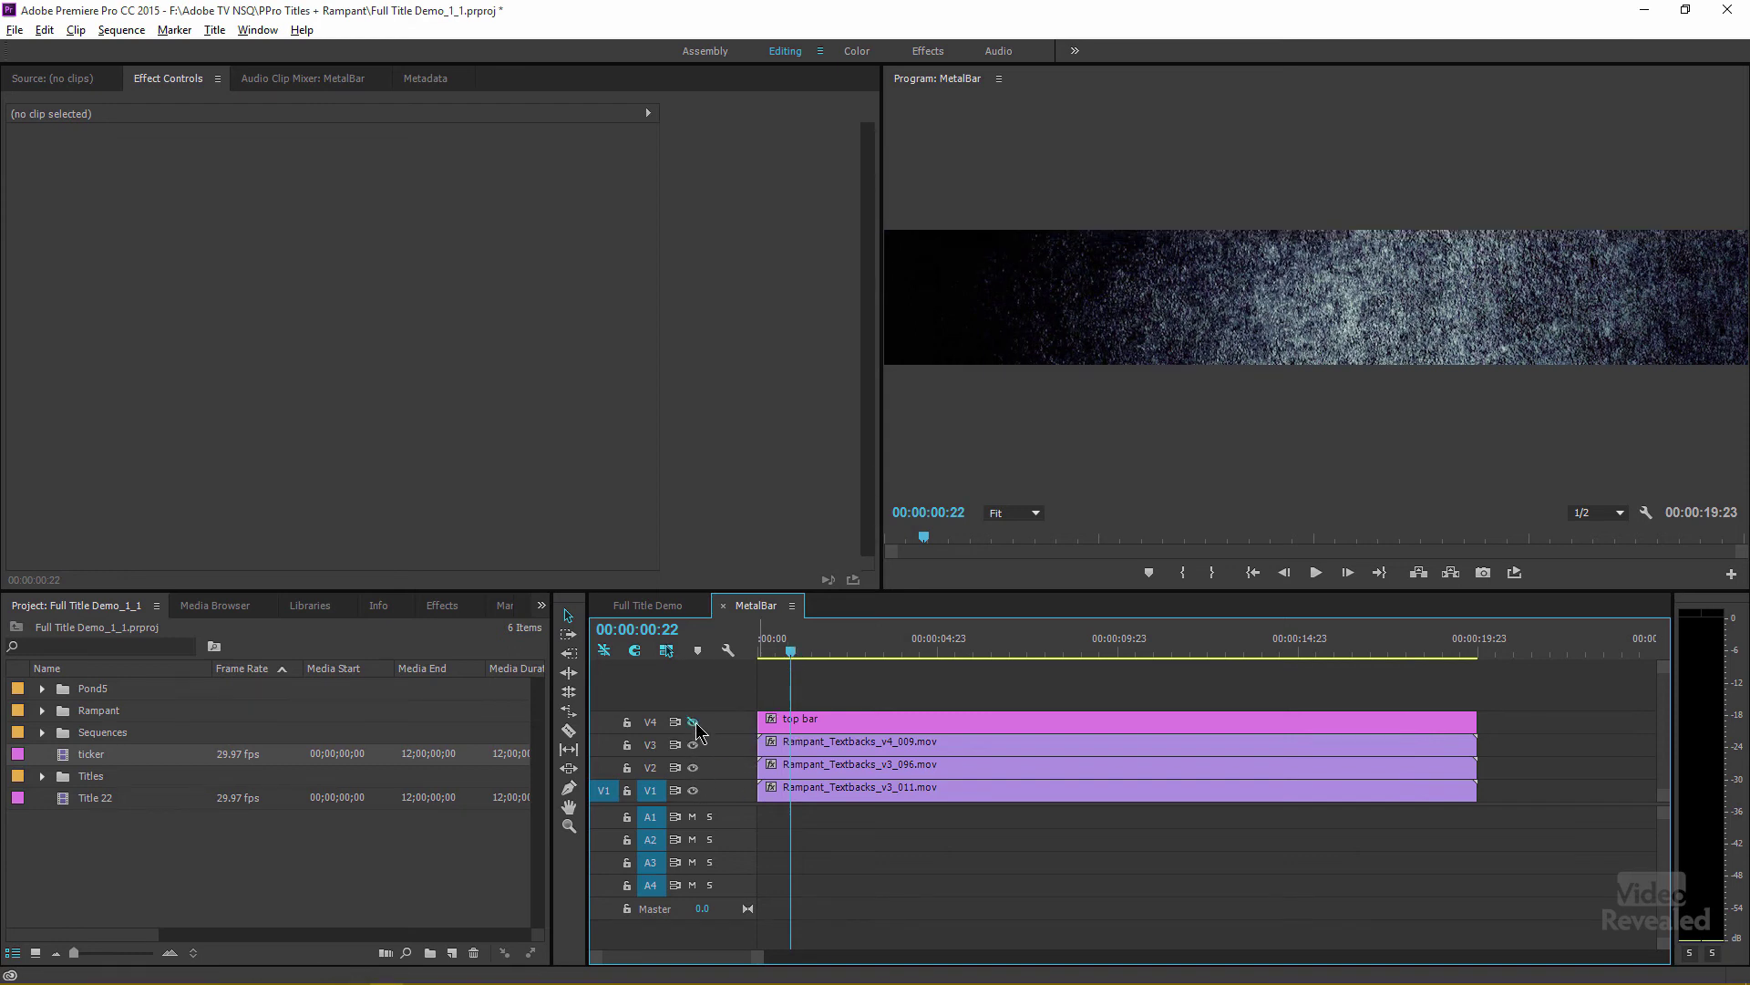
pyautogui.click(695, 722)
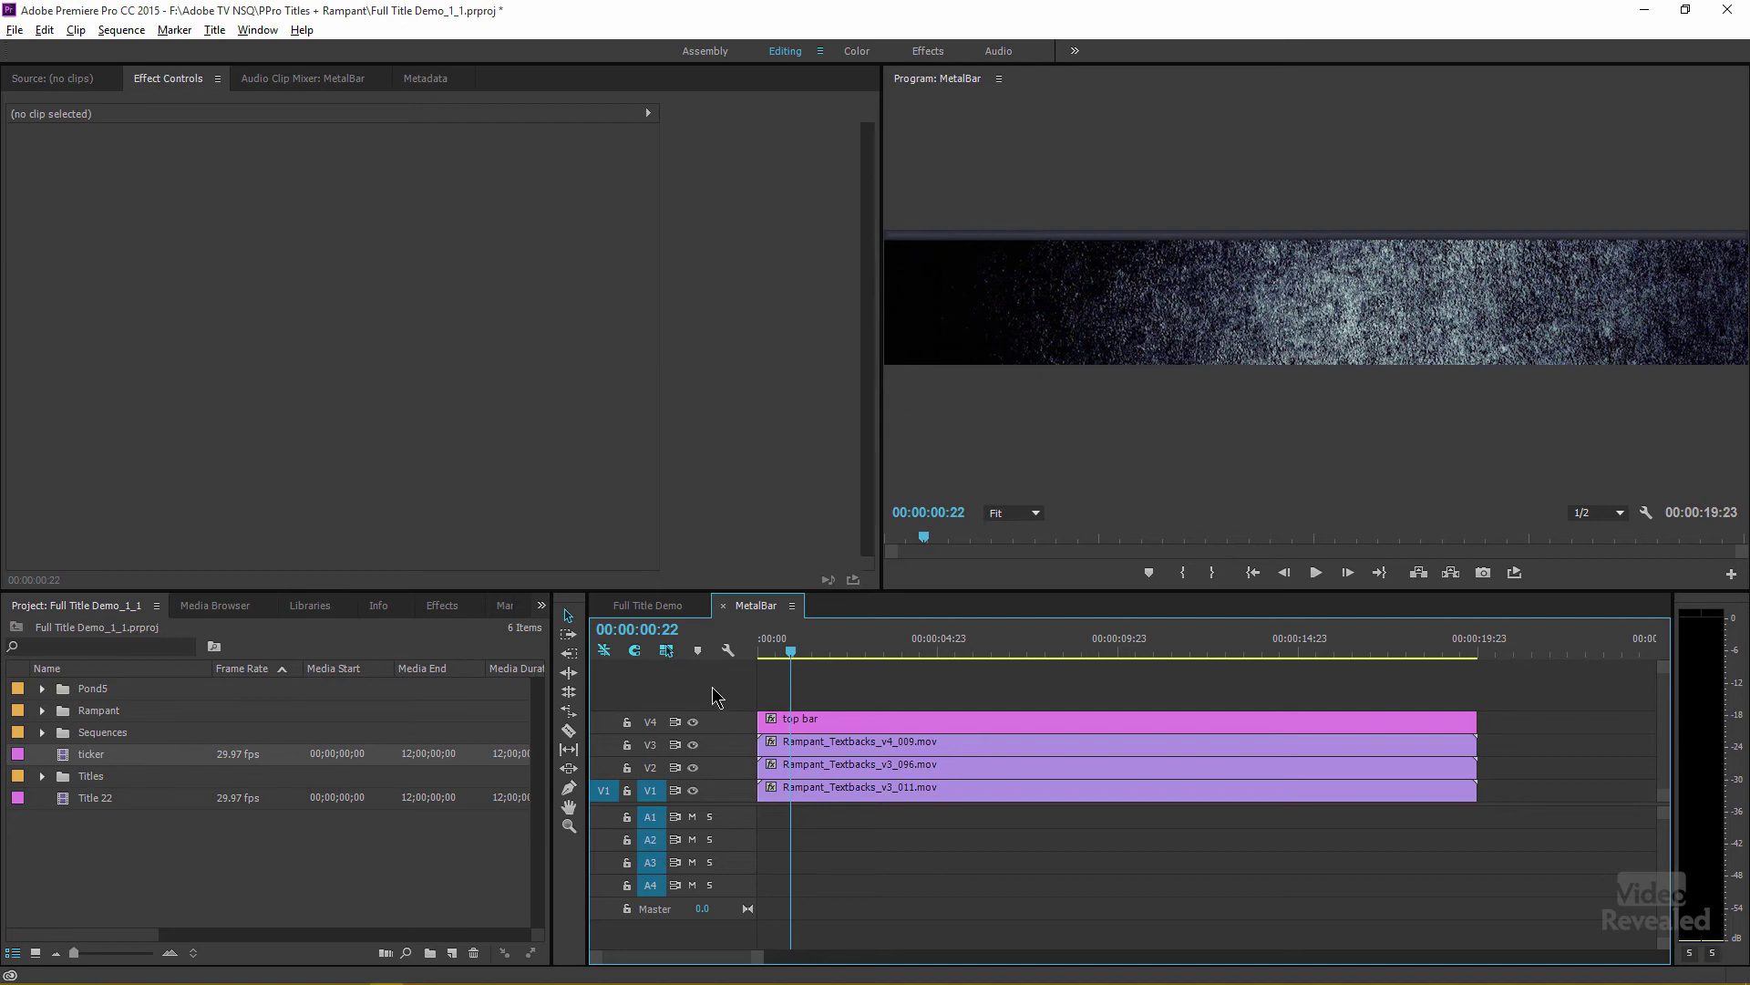
pyautogui.click(693, 744)
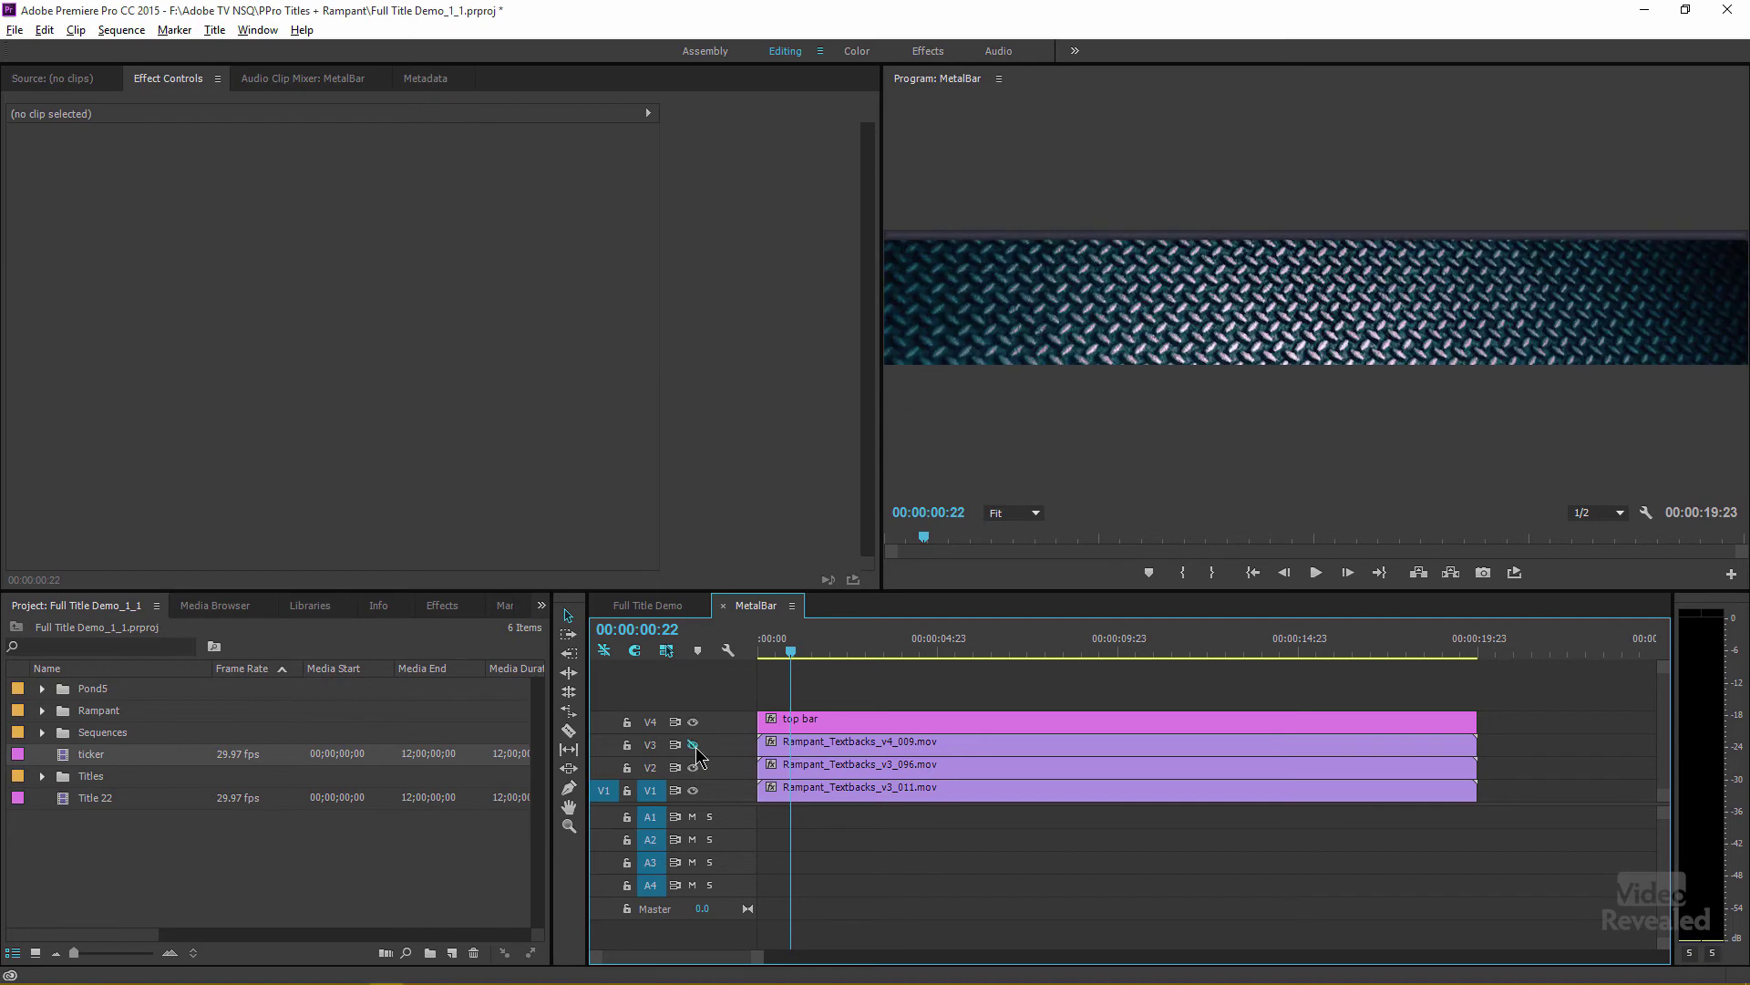
pyautogui.click(658, 607)
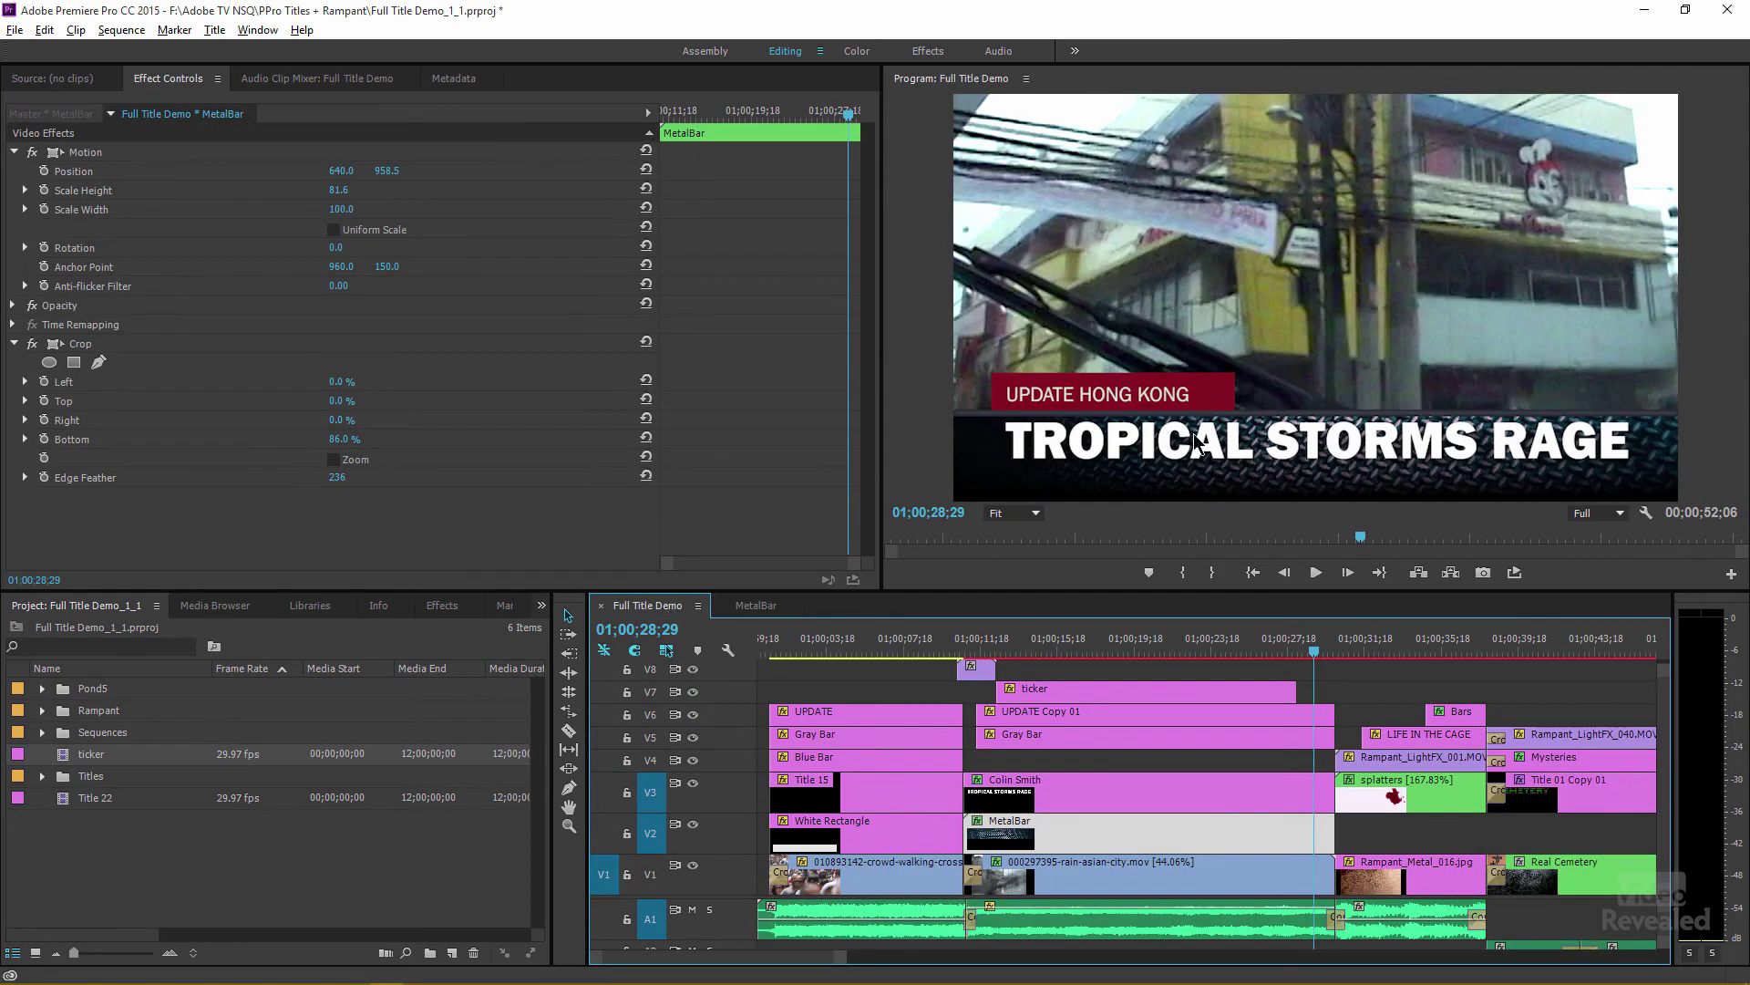
pyautogui.click(749, 606)
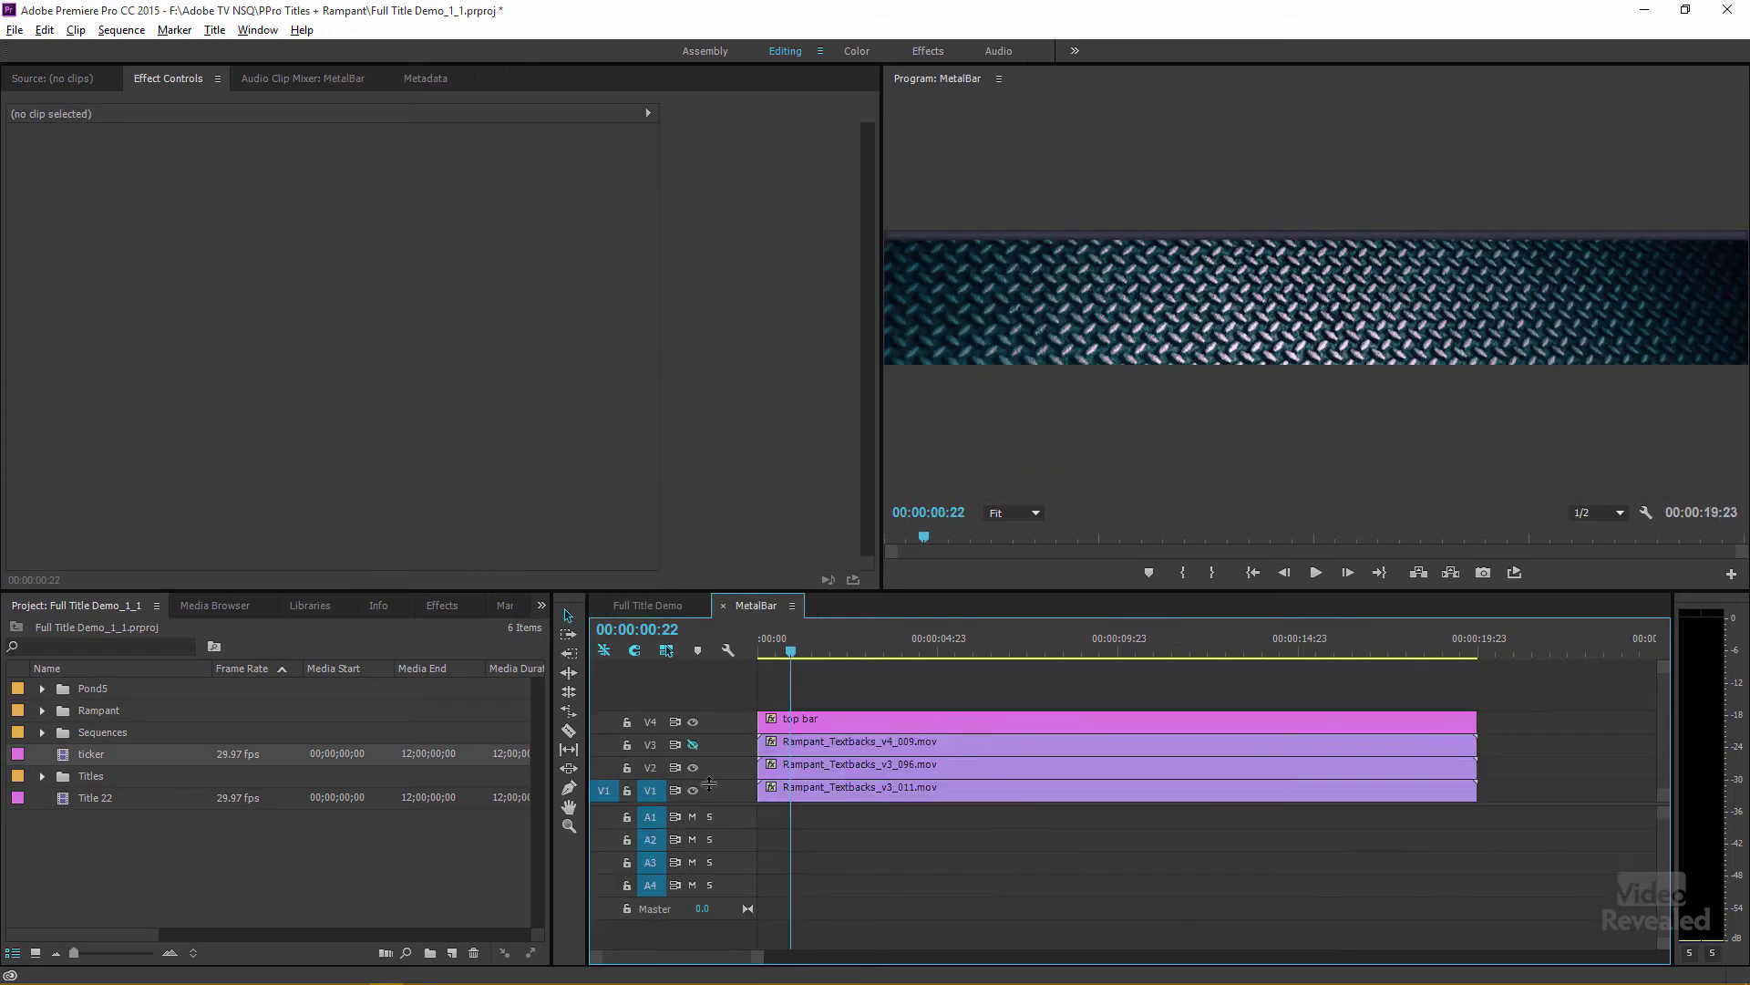
pyautogui.click(693, 768)
# Switch to Full Title Demo and move the playhead back before the ticker.
pyautogui.click(648, 606)
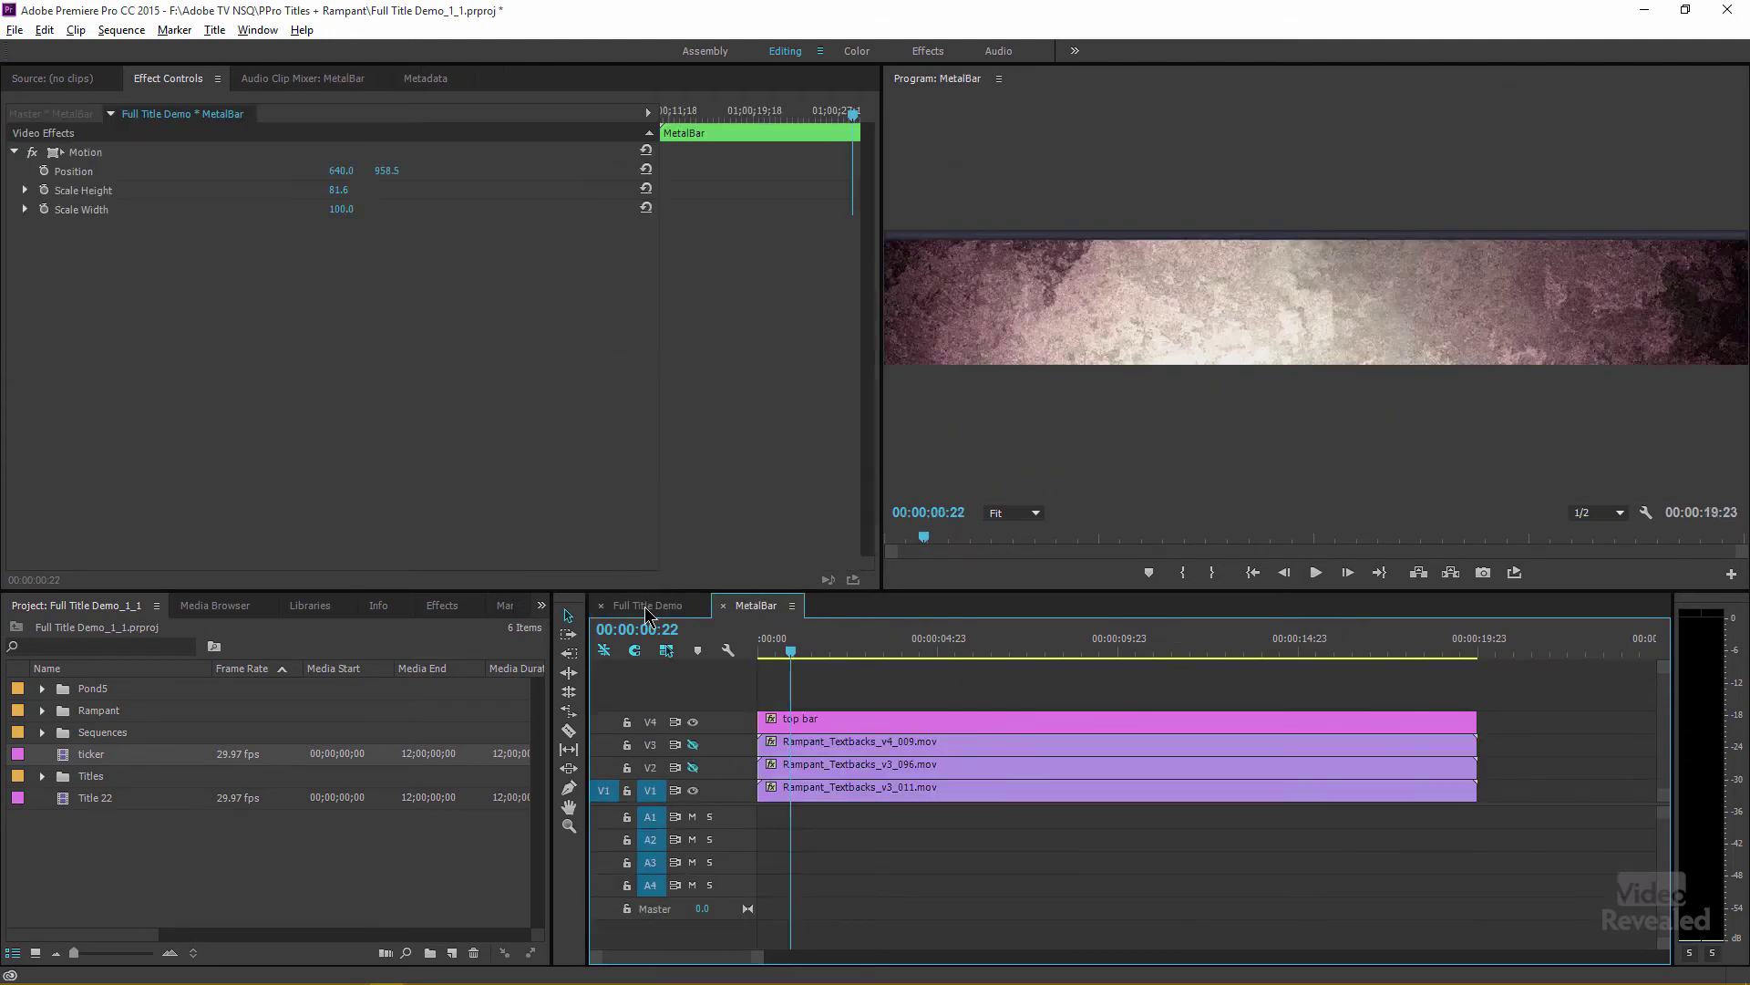
pyautogui.moveTo(1084, 638); pyautogui.dragTo(989, 649)
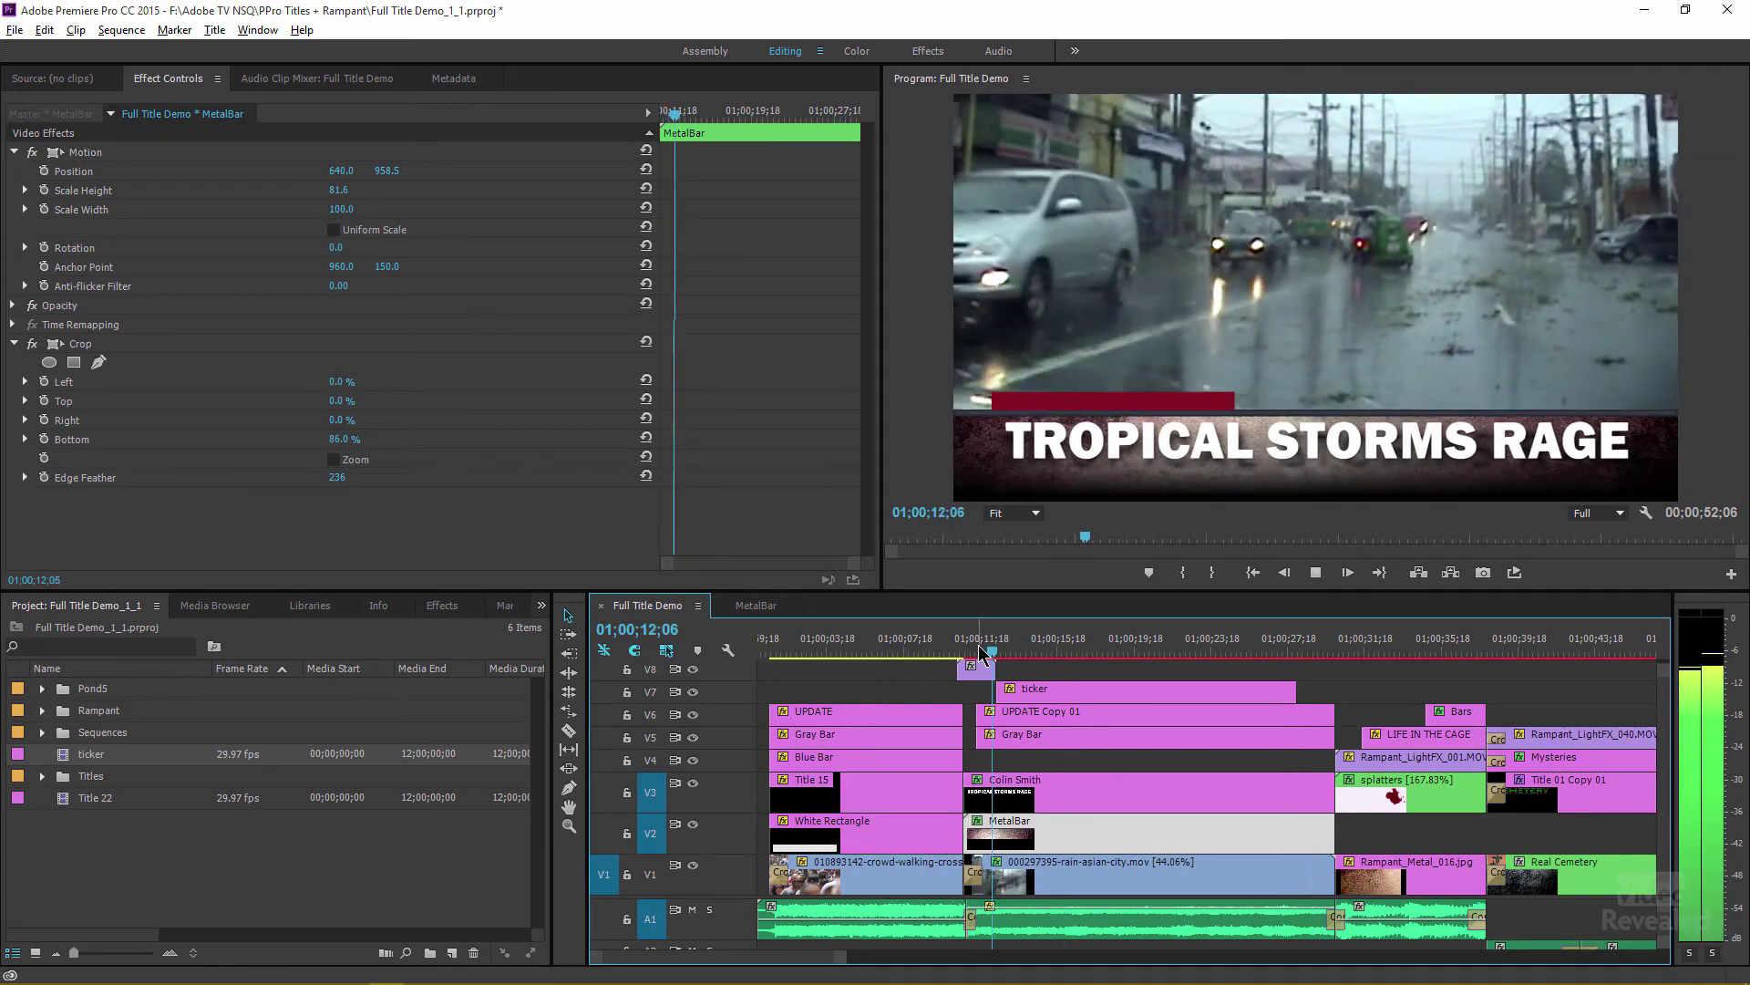